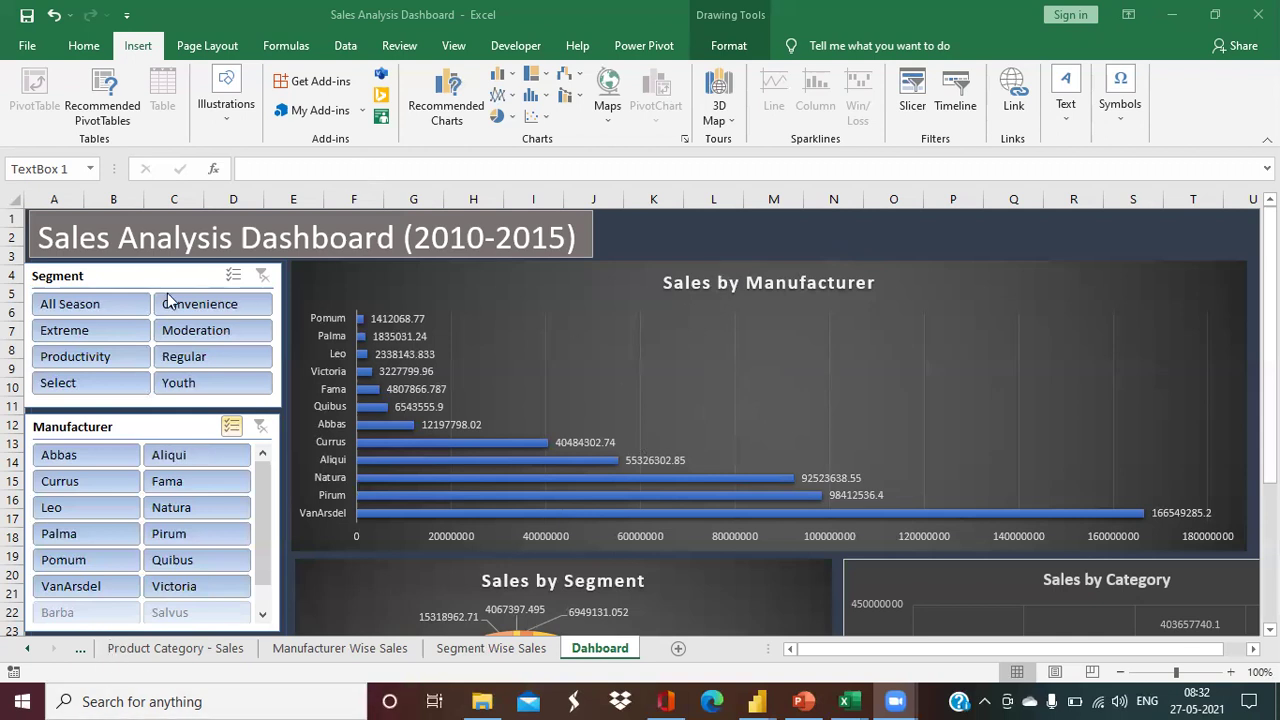
Open the SalesFact table's query in the Power Query Editor and expand the list of queries.
{"action": "left_click", "coordinate": [85, 658]}
{"action": "left_click", "coordinate": [86, 331]}
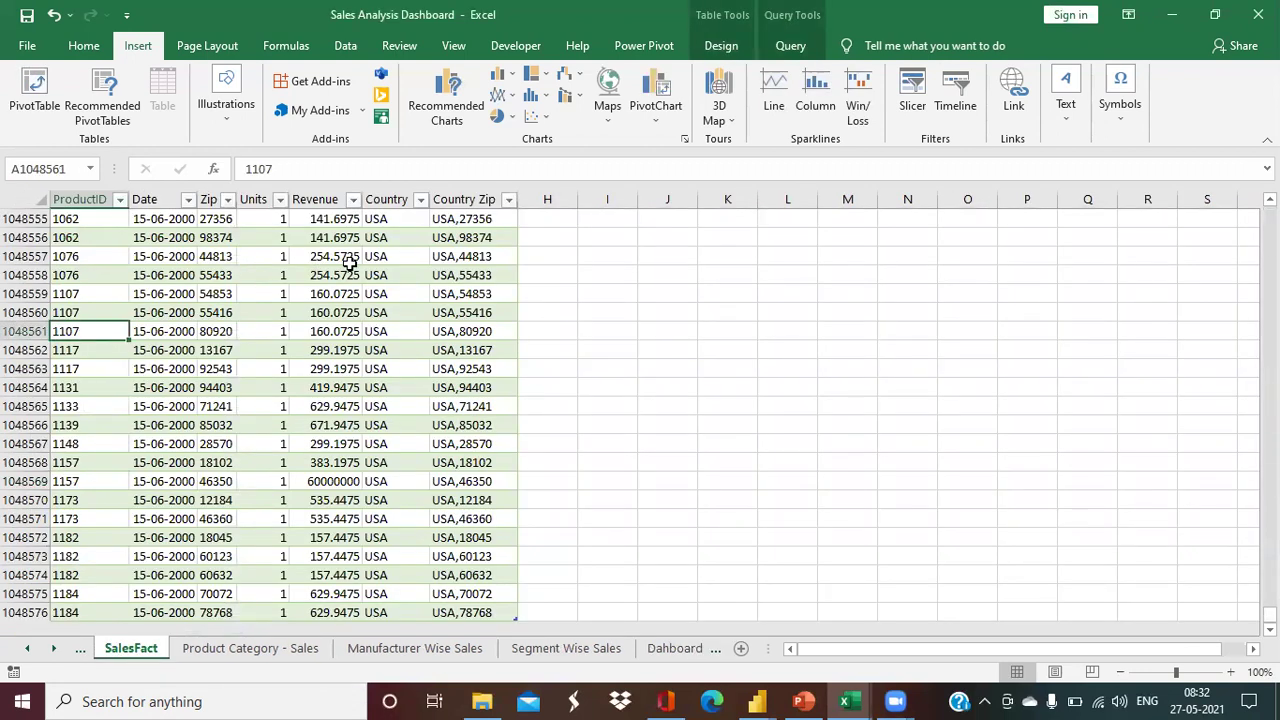
{"action": "left_click", "coordinate": [792, 45]}
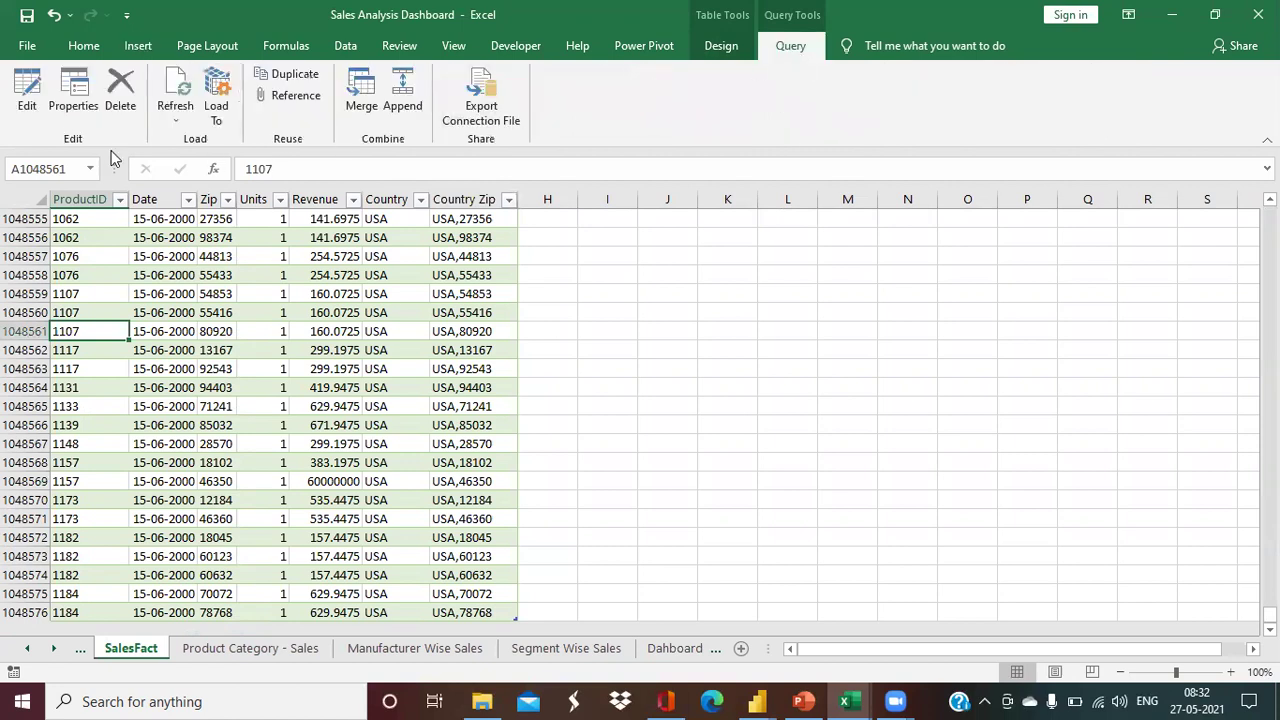
{"action": "left_click", "coordinate": [18, 100]}
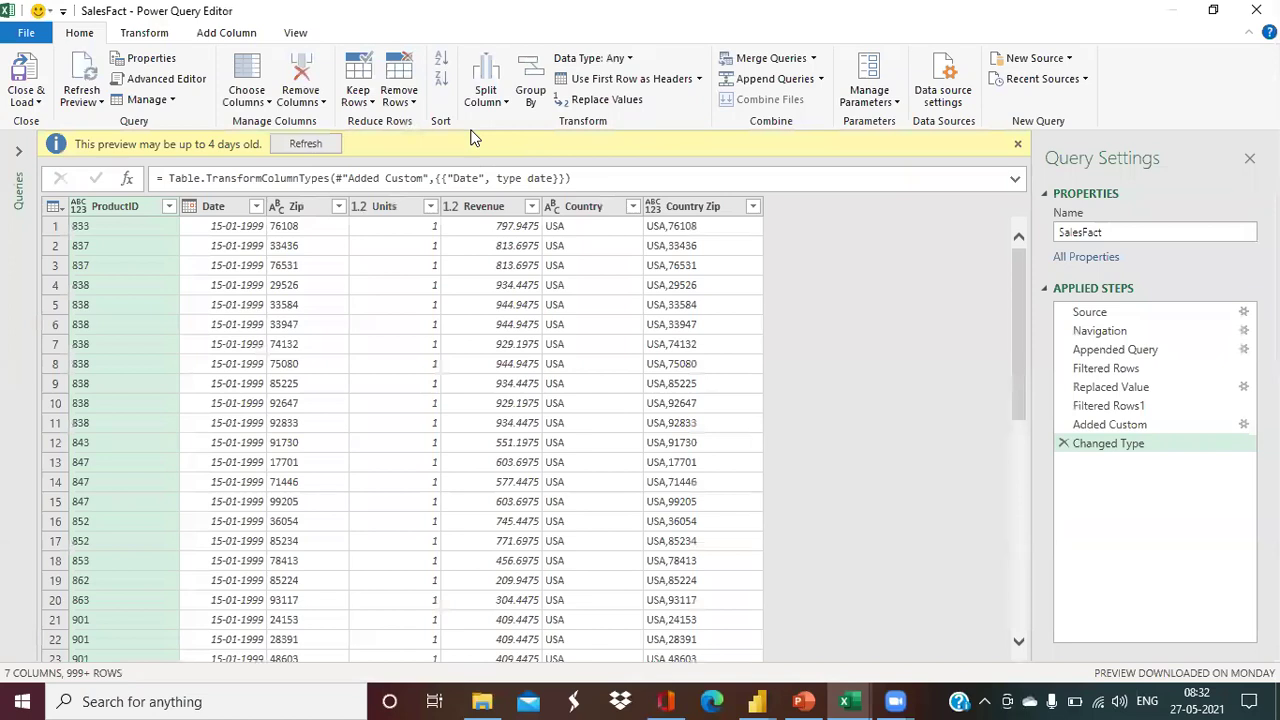
{"action": "left_click", "coordinate": [1015, 148]}
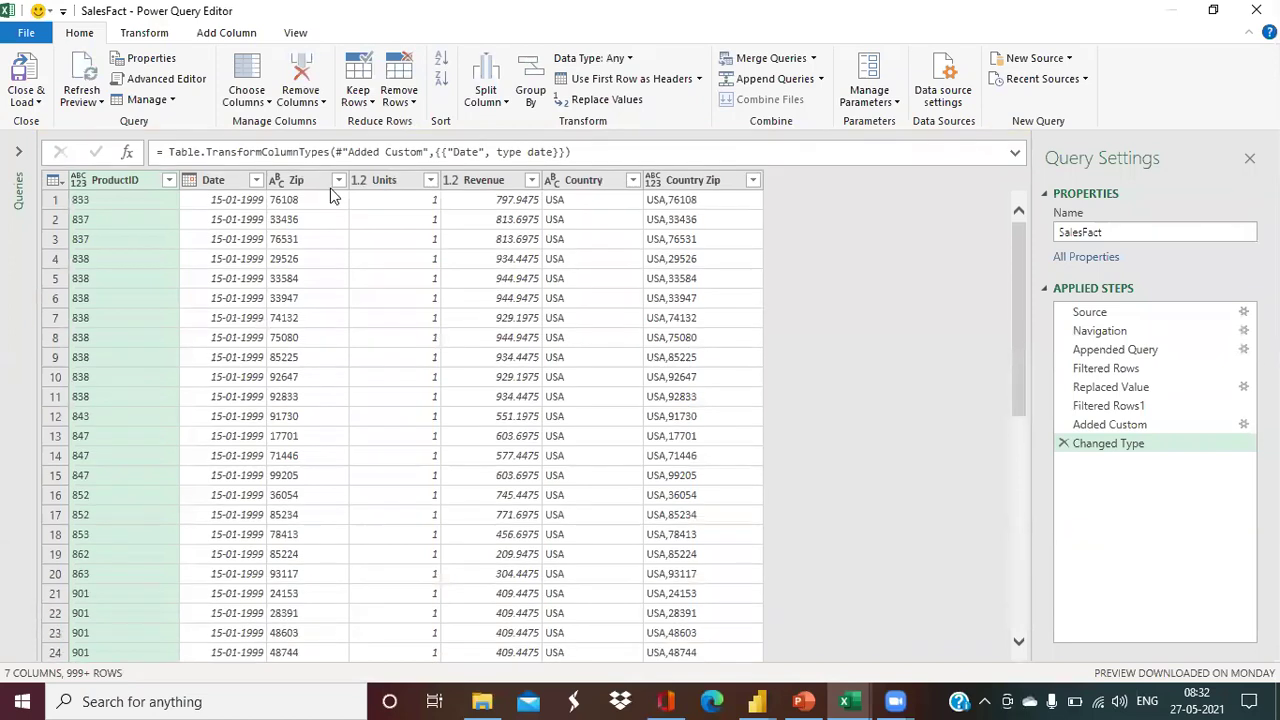
{"action": "left_click", "coordinate": [20, 156]}
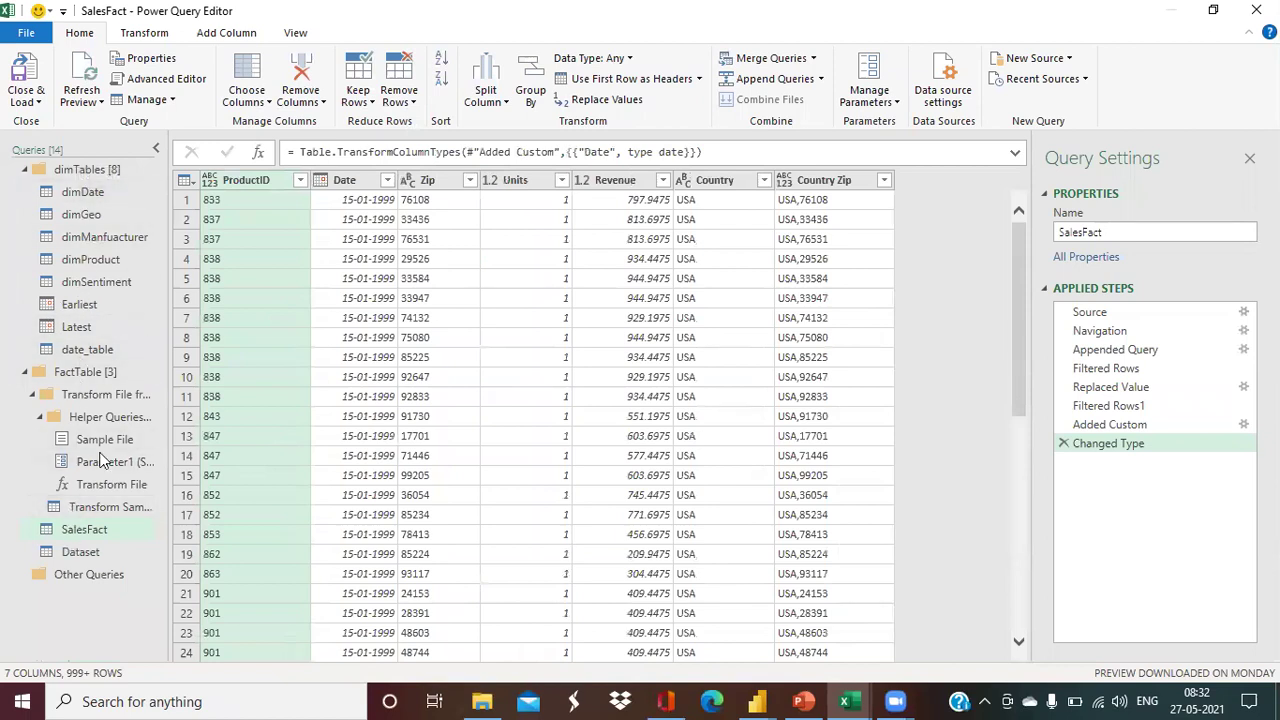
Examine the rows of the dimDate query to see the range of dates it covers.
{"action": "left_click", "coordinate": [94, 200]}
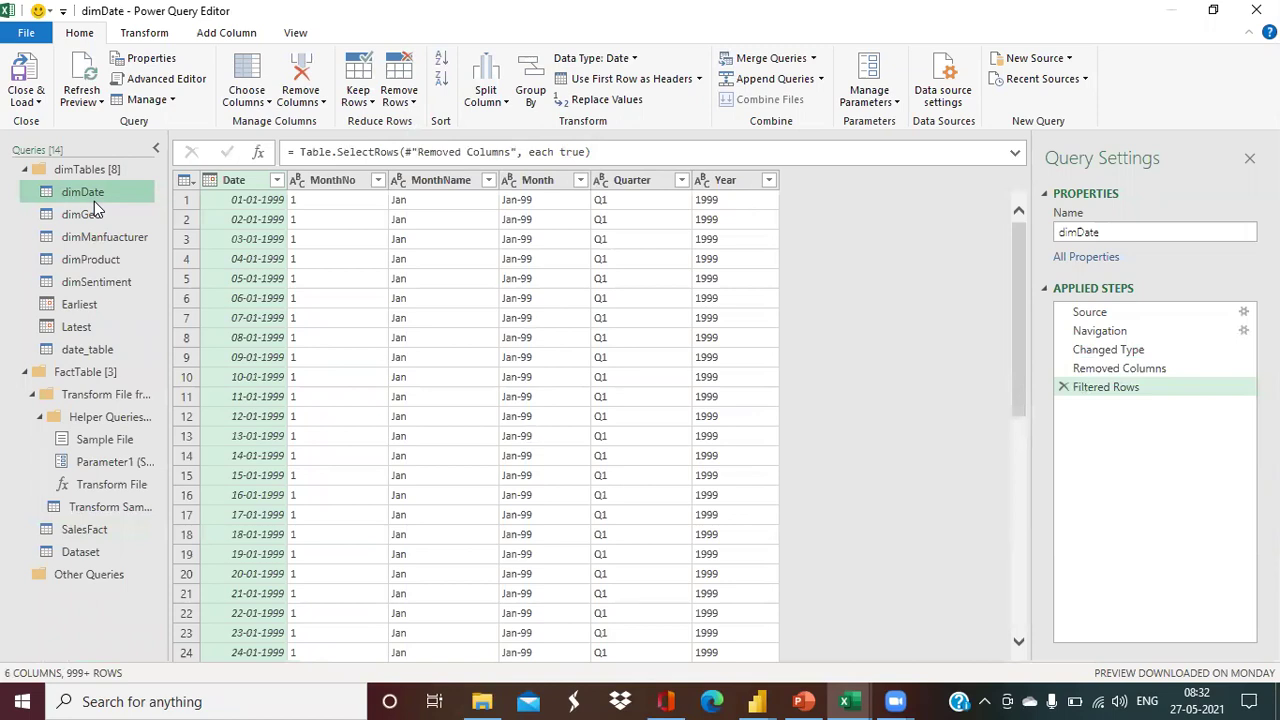
{"action": "scroll", "coordinate": [530, 368], "scroll_direction": "down", "scroll_amount": 7}
{"action": "scroll", "coordinate": [530, 370], "scroll_direction": "down", "scroll_amount": 7}
{"action": "scroll", "coordinate": [527, 378], "scroll_direction": "up", "scroll_amount": 15}
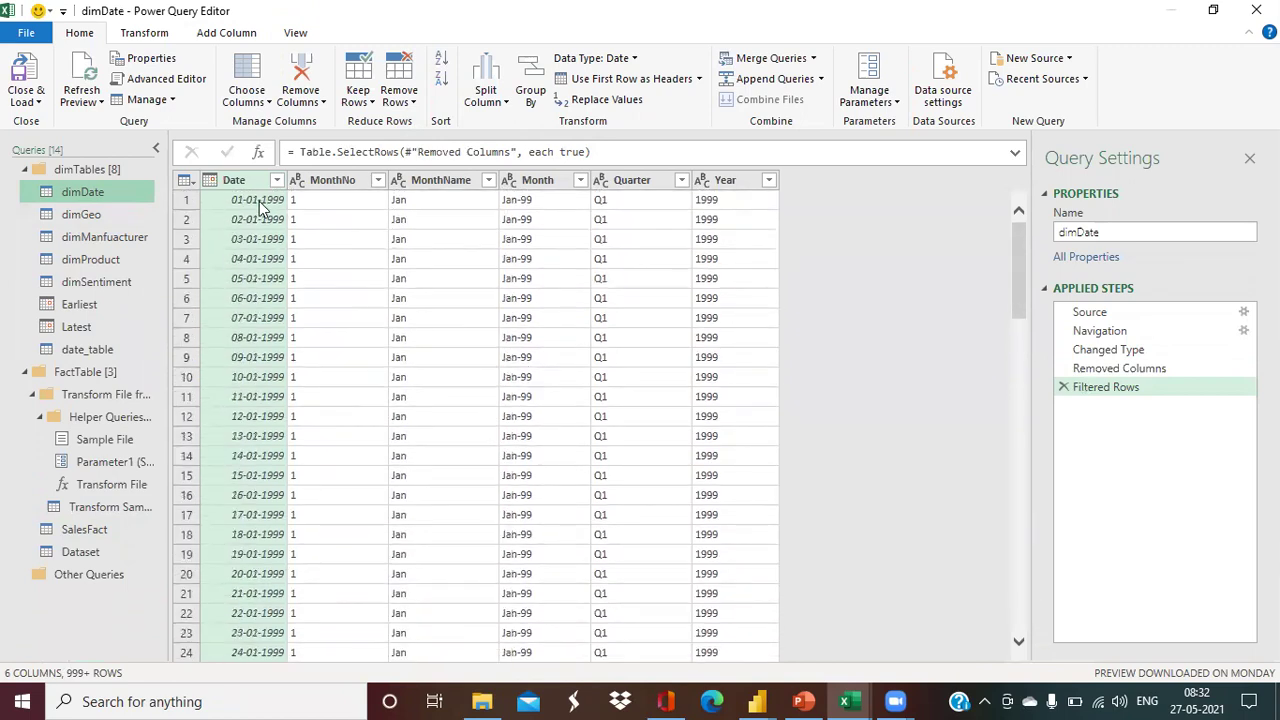
{"action": "scroll", "coordinate": [355, 400], "scroll_direction": "down", "scroll_amount": 20}
{"action": "scroll", "coordinate": [360, 405], "scroll_direction": "up", "scroll_amount": 20}
Duplicate the dimDate query and try to rename the copy to earliest.
{"action": "right_click", "coordinate": [96, 195]}
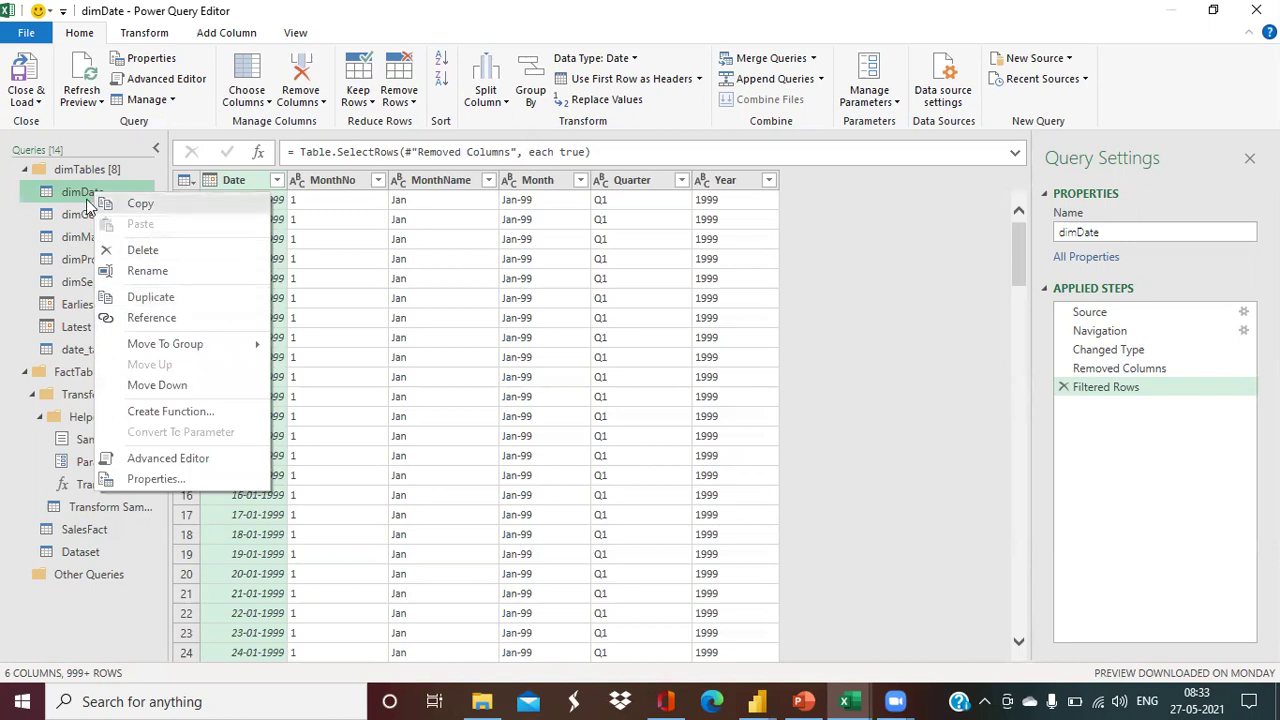
{"action": "left_click", "coordinate": [136, 297]}
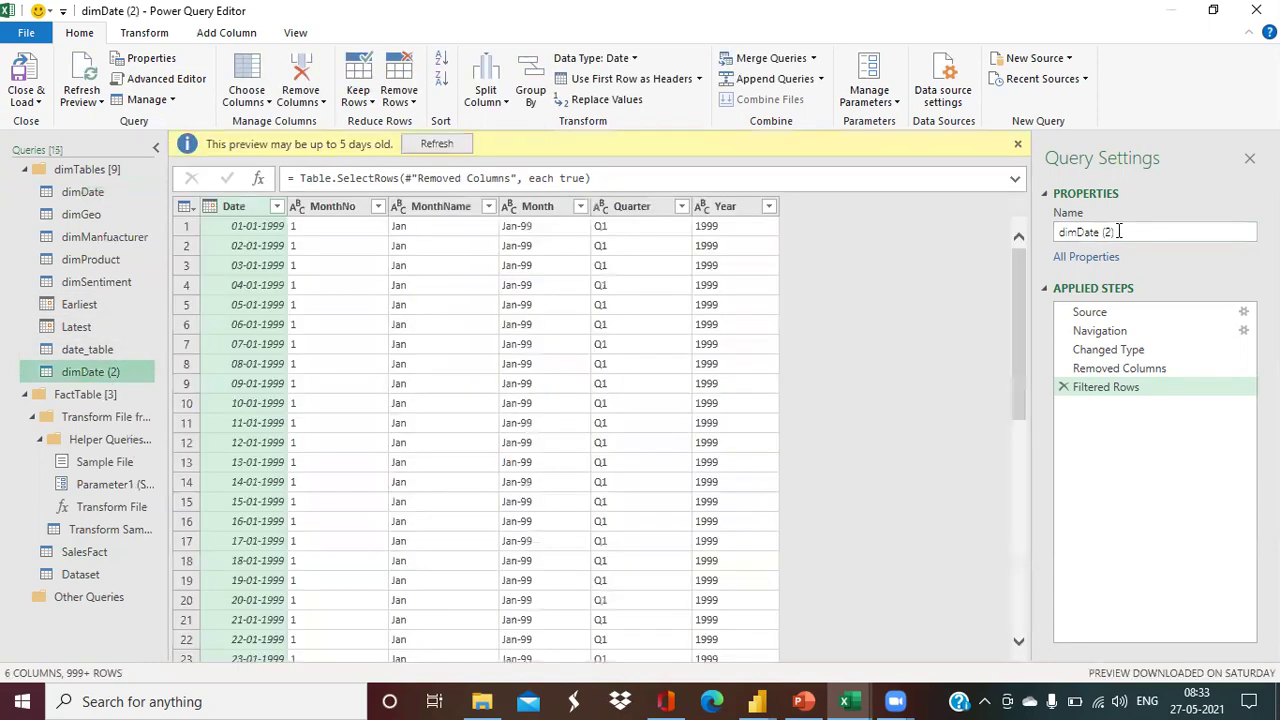
{"action": "left_click_drag", "start_coordinate": [1131, 232], "coordinate": [1006, 237]}
{"action": "type", "text": "eal"}
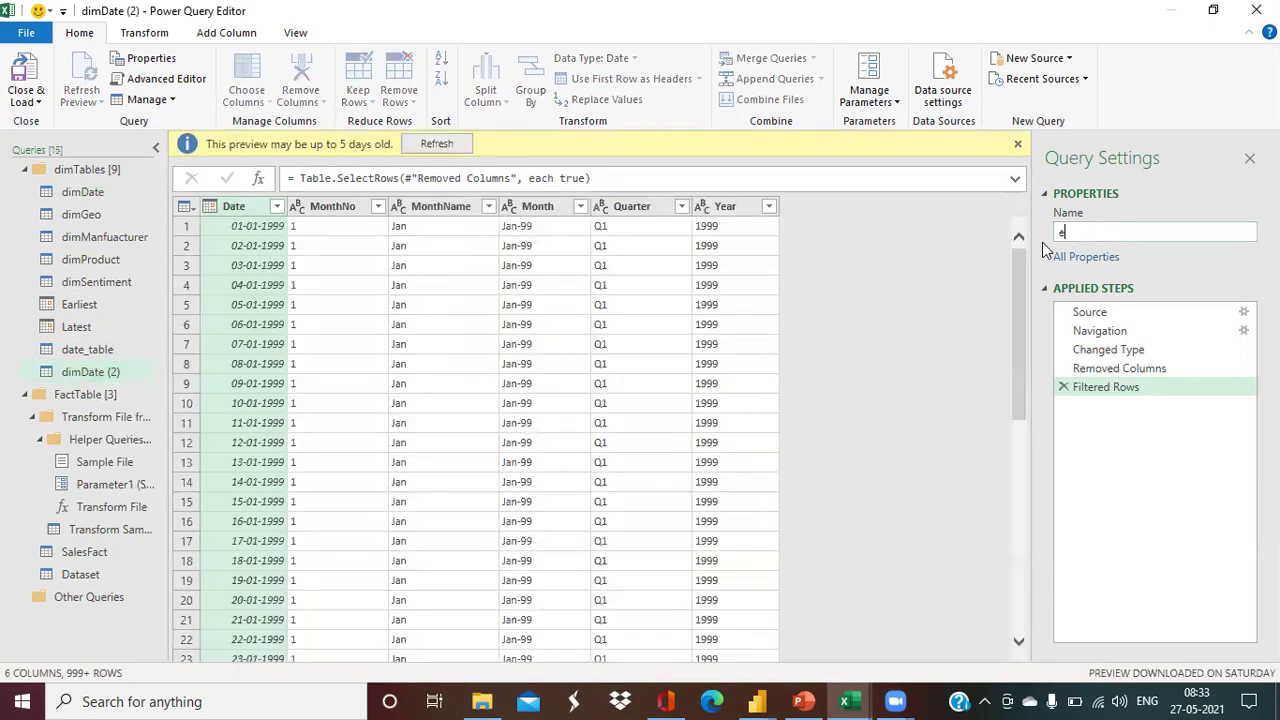
{"action": "key", "text": "BackSpace"}
{"action": "type", "text": "rlie"}
{"action": "key", "text": "BackSpace"}
{"action": "key", "text": "BackSpace"}
{"action": "key", "text": "BackSpace"}
{"action": "key", "text": "BackSpace"}
{"action": "type", "text": "rliest"}
{"action": "key", "text": "Return"}
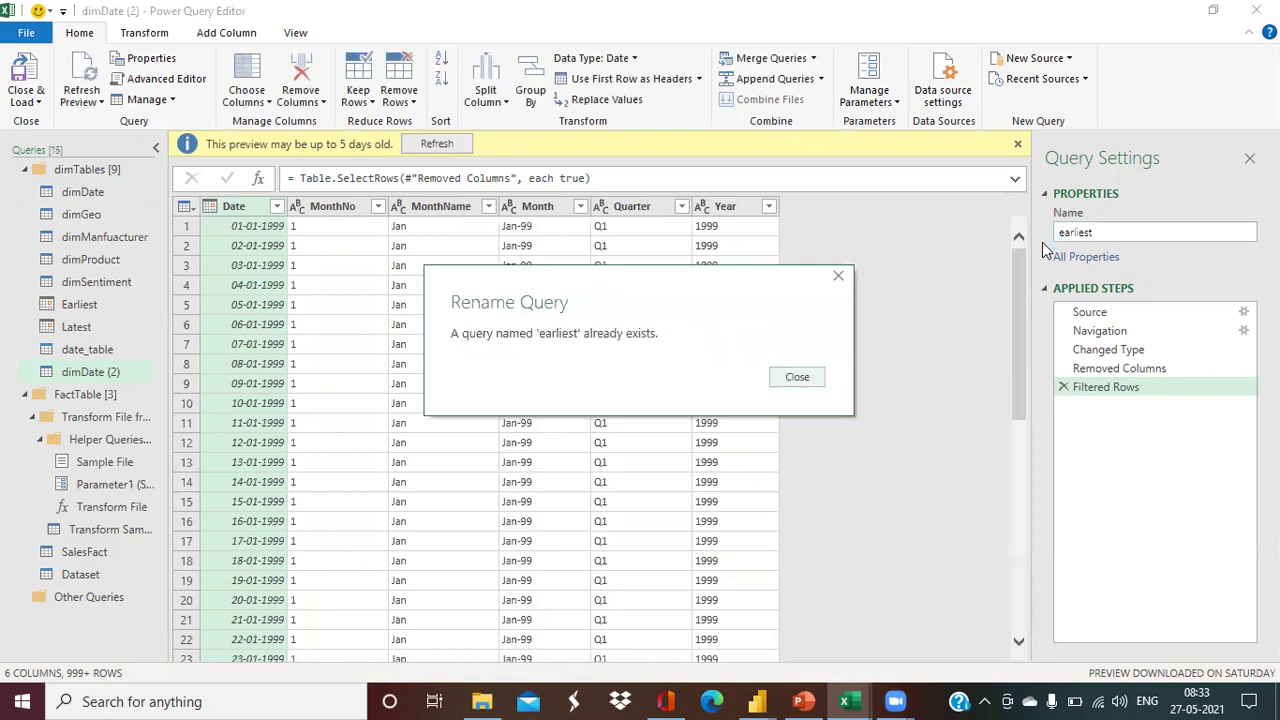
{"action": "left_click", "coordinate": [795, 378]}
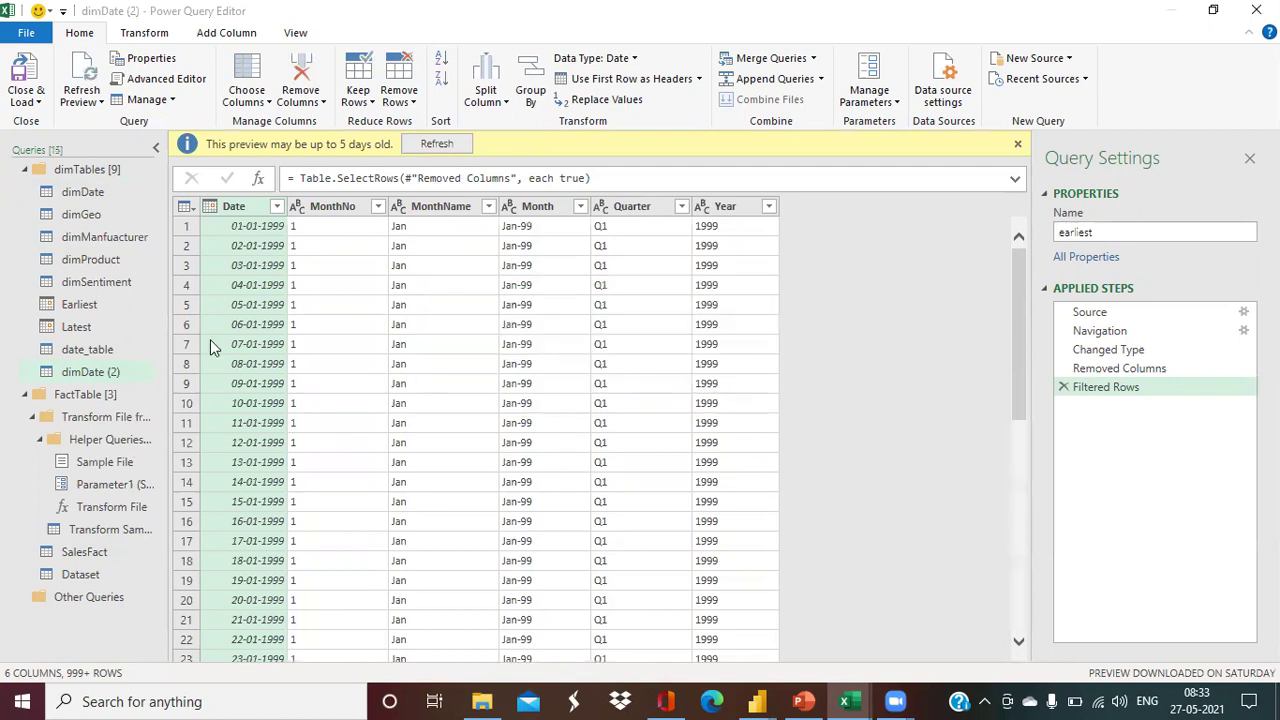
Rename the duplicated dimDate query to earliest1.
{"action": "left_click", "coordinate": [96, 318]}
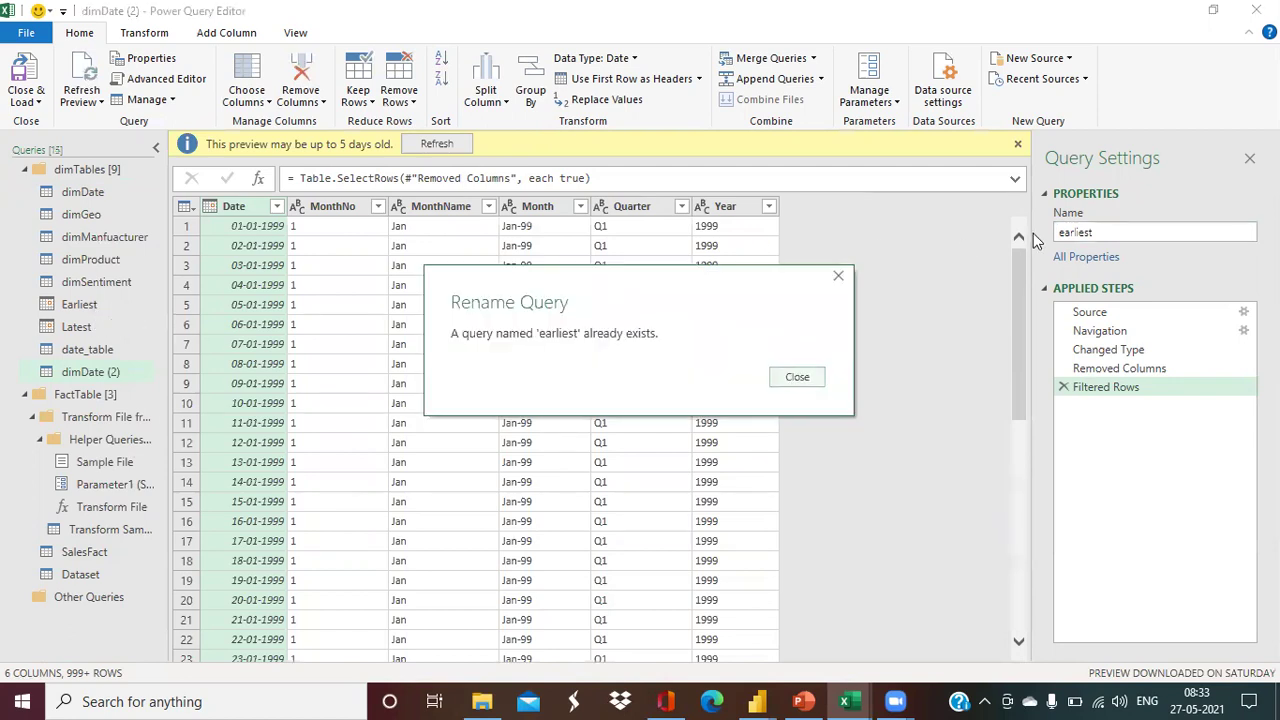
{"action": "left_click", "coordinate": [796, 378]}
{"action": "left_click", "coordinate": [90, 308]}
{"action": "left_click", "coordinate": [818, 379]}
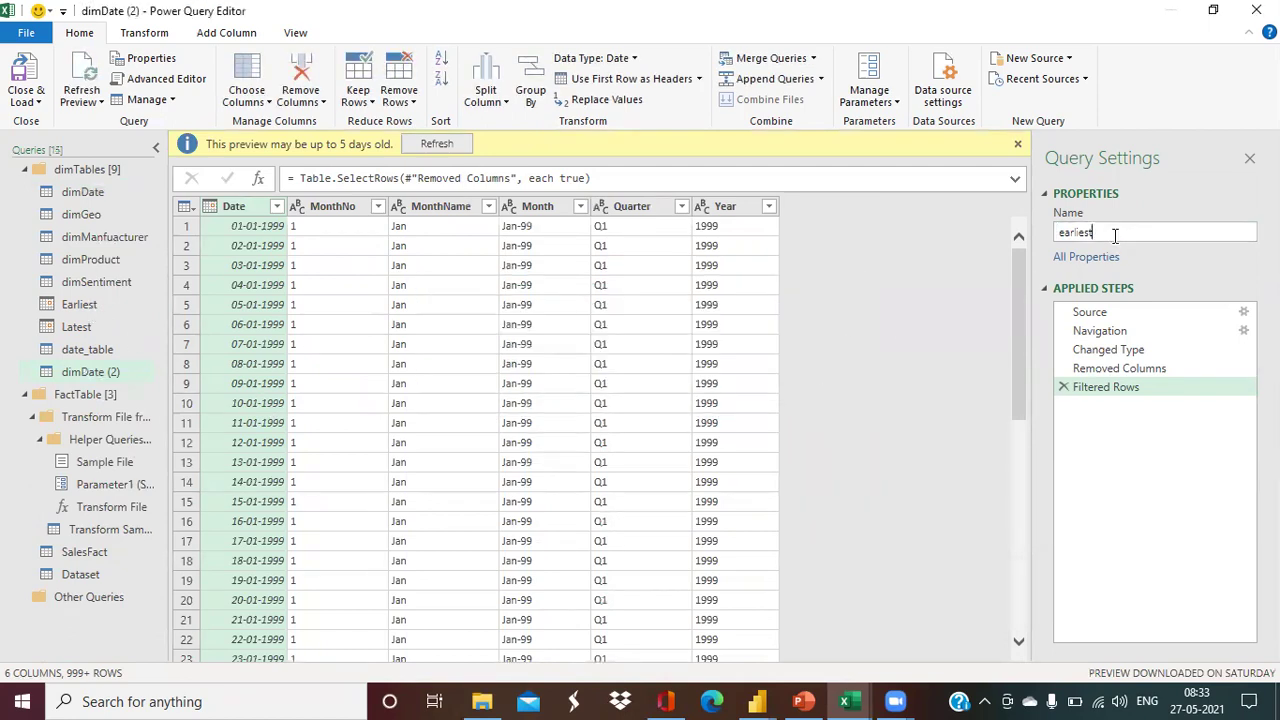
{"action": "left_click", "coordinate": [1115, 235]}
{"action": "type", "text": "1"}
{"action": "key", "text": "Return"}
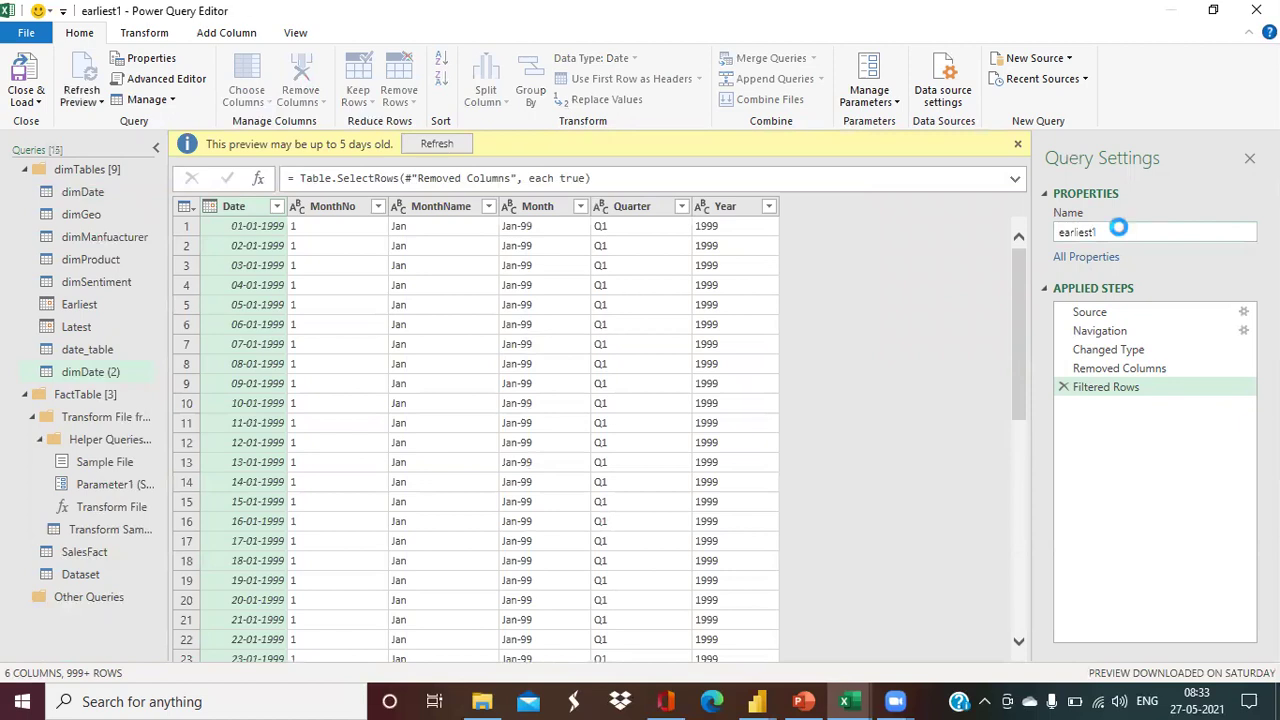
Try to delete the existing Earliest query from the dimTables group.
{"action": "left_click", "coordinate": [104, 308]}
{"action": "right_click", "coordinate": [104, 308]}
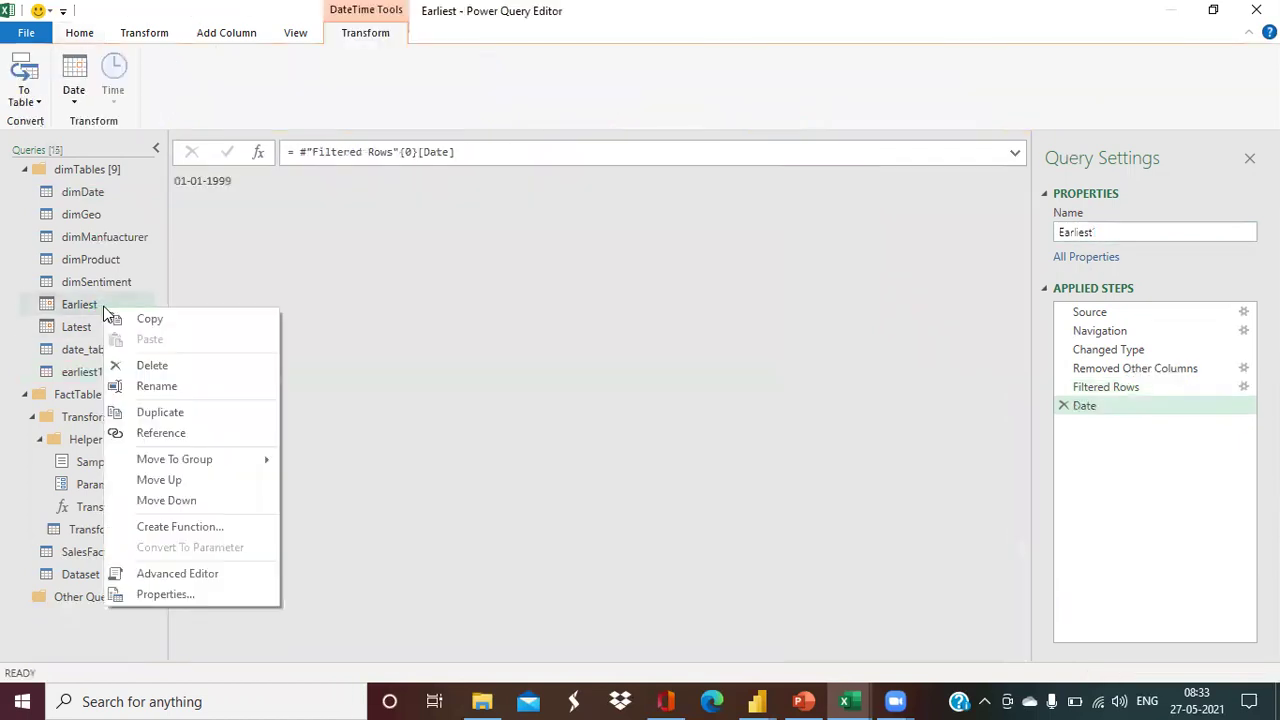
{"action": "left_click", "coordinate": [145, 362]}
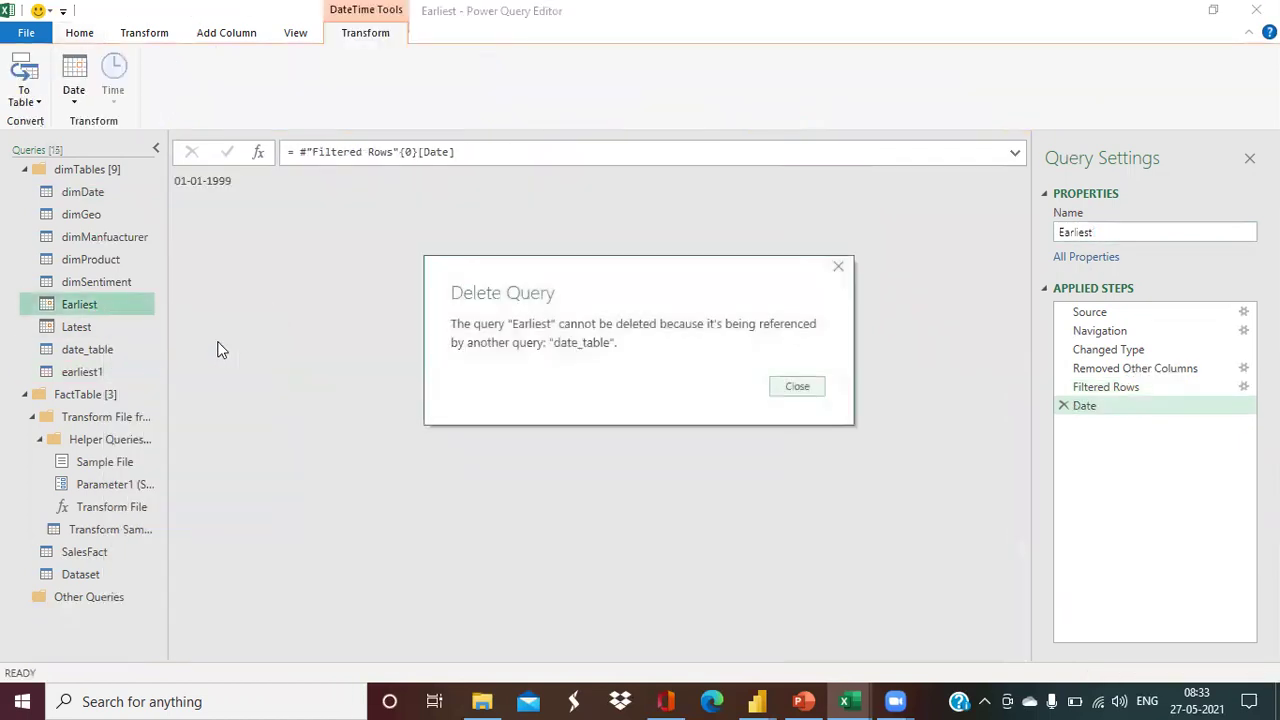
{"action": "left_click", "coordinate": [795, 387]}
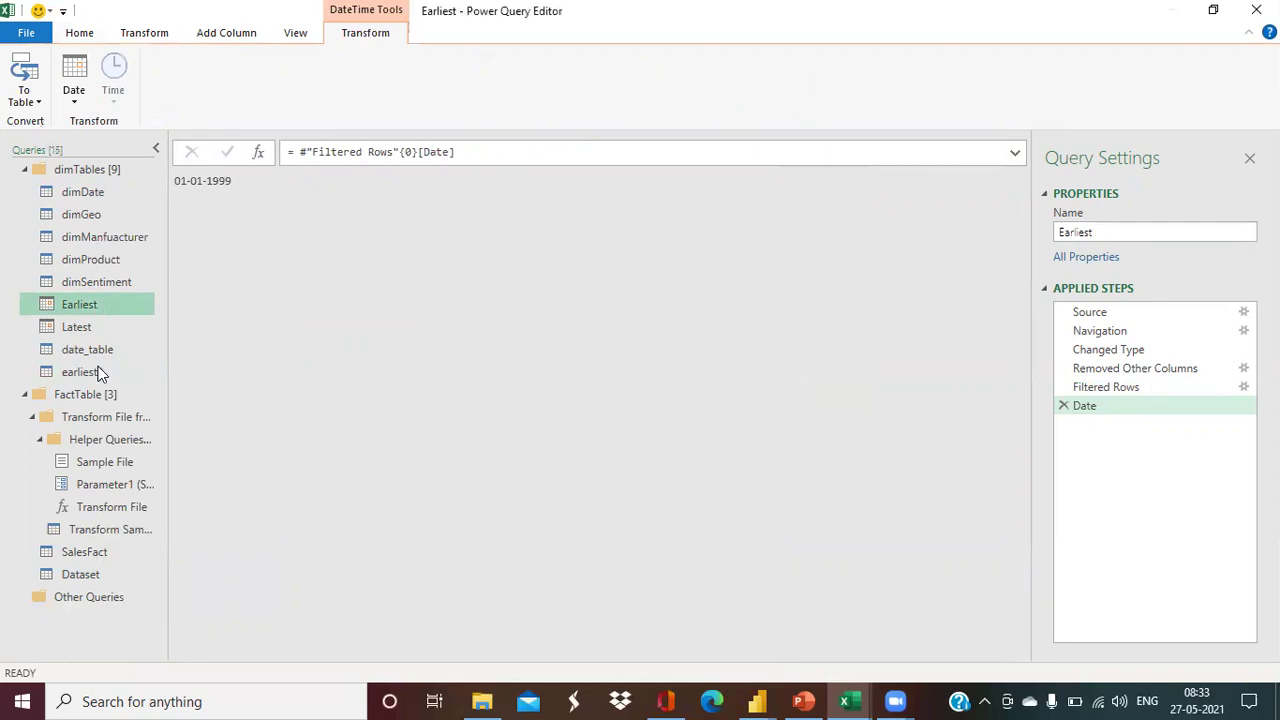
Rename the earliest1 query to earliest_date.
{"action": "left_click", "coordinate": [97, 371]}
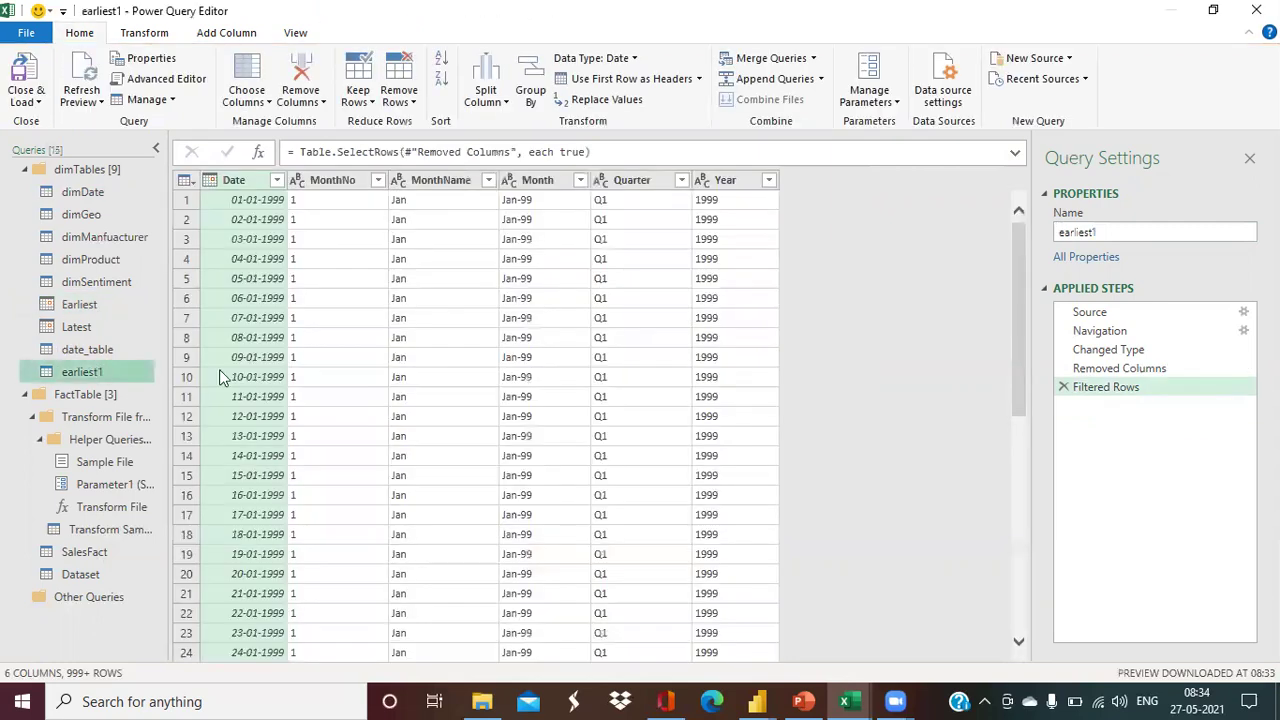
{"action": "left_click", "coordinate": [1120, 232]}
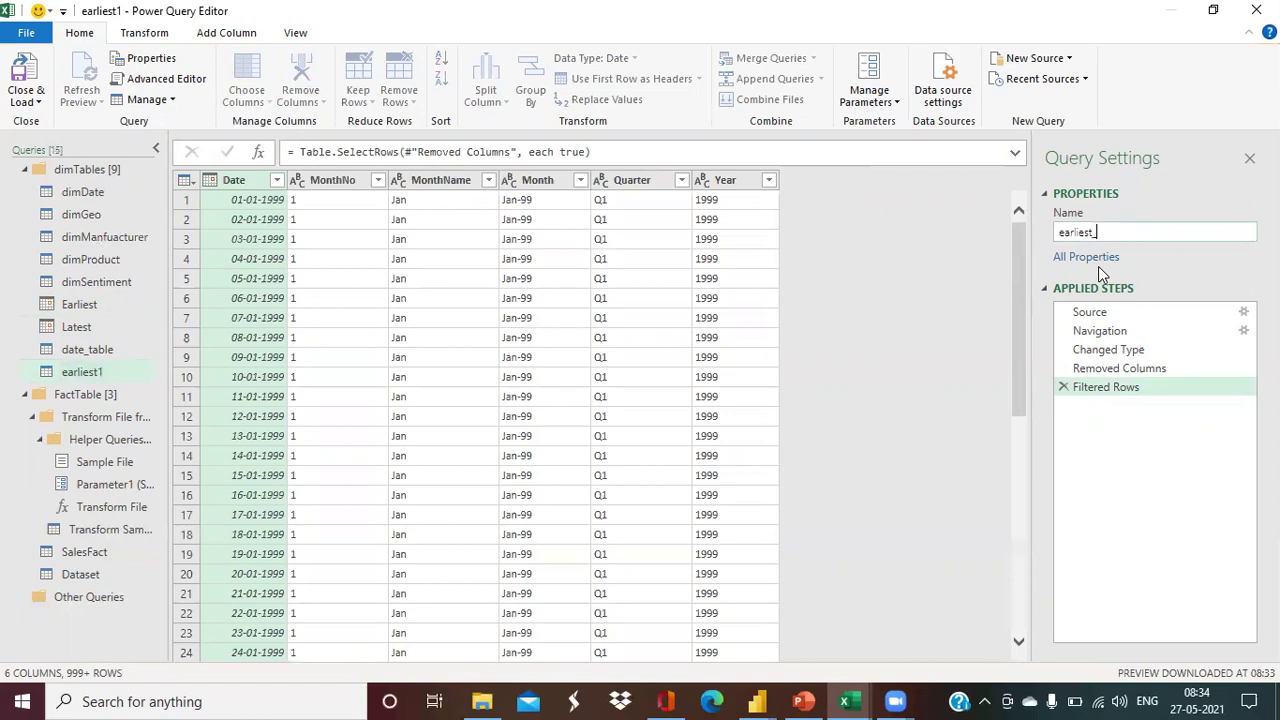
{"action": "type", "text": "_date"}
{"action": "key", "text": "Return"}
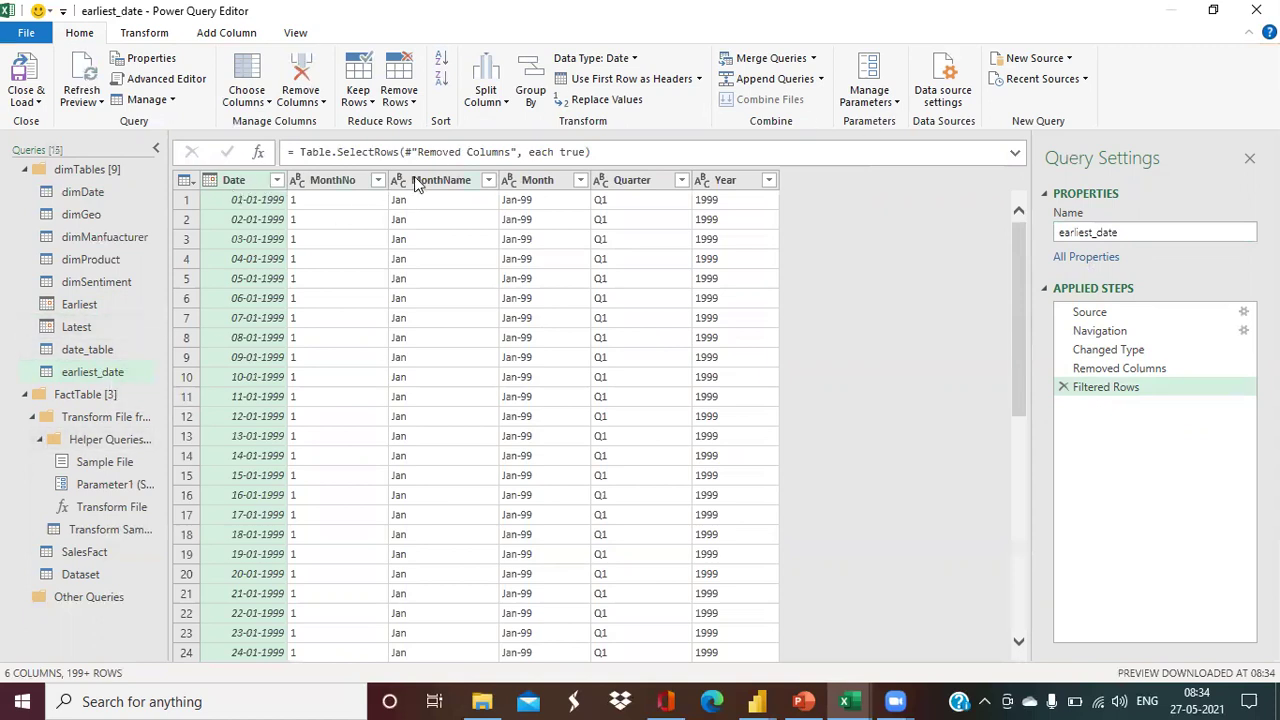
Remove all columns except Date from the earliest_date query and look through the remaining dates.
{"action": "right_click", "coordinate": [235, 184]}
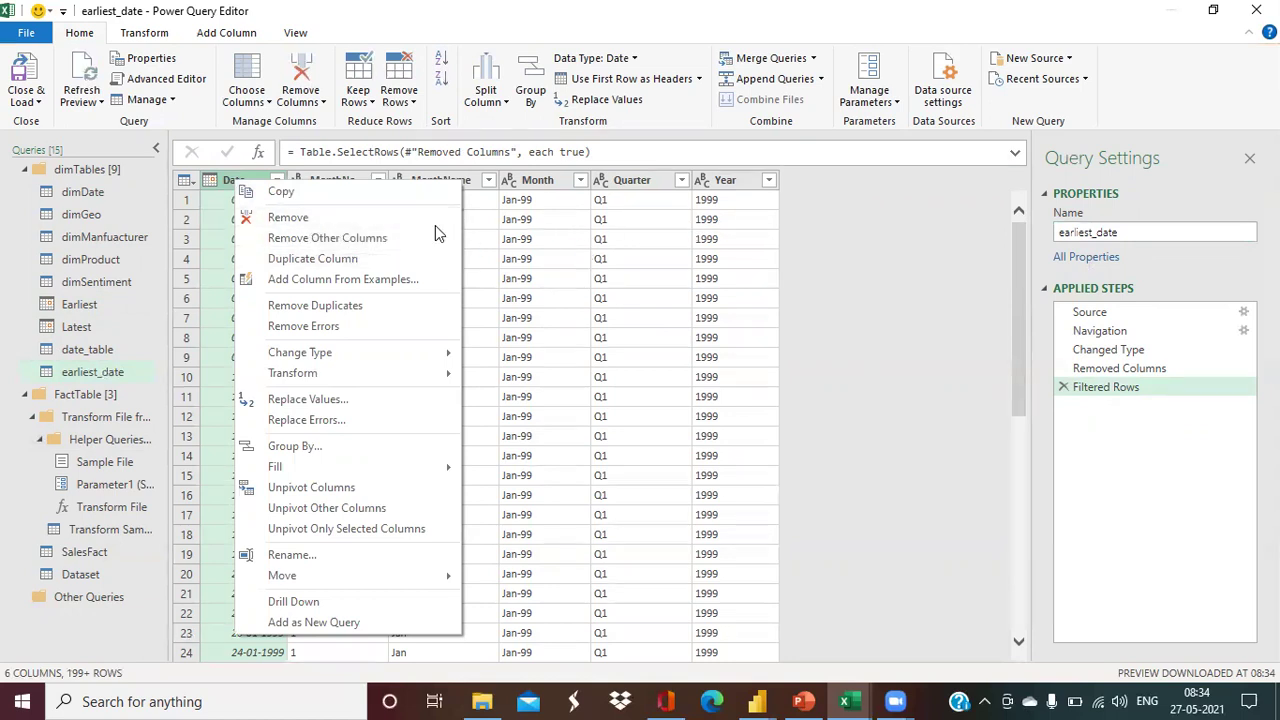
{"action": "left_click", "coordinate": [317, 238]}
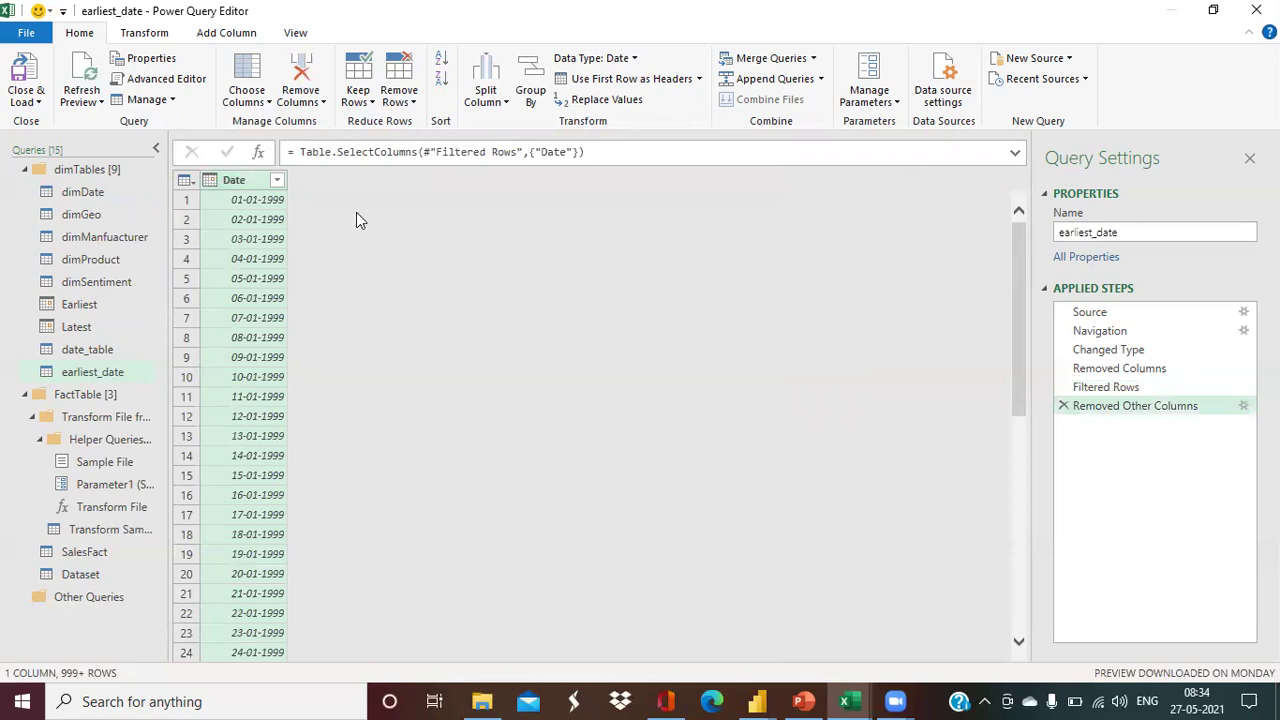
{"action": "scroll", "coordinate": [251, 390], "scroll_direction": "down", "scroll_amount": 18}
{"action": "scroll", "coordinate": [251, 390], "scroll_direction": "down", "scroll_amount": 3}
{"action": "scroll", "coordinate": [251, 390], "scroll_direction": "up", "scroll_amount": 20}
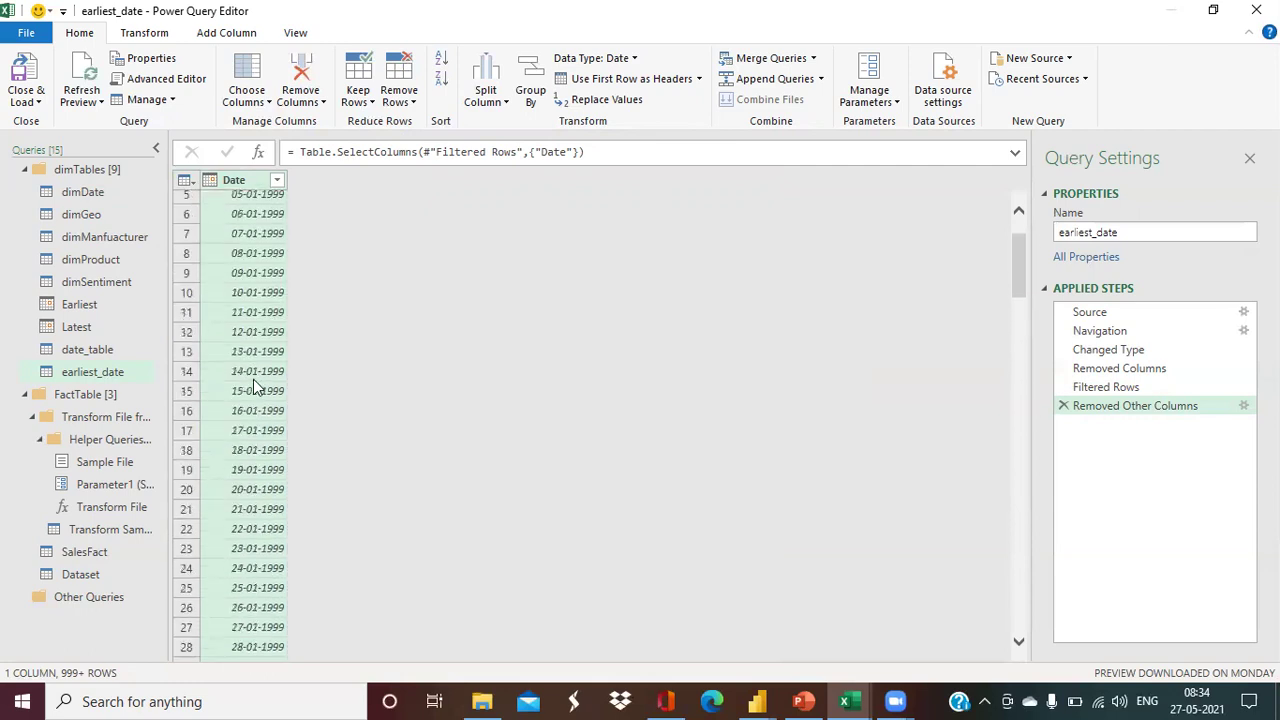
{"action": "scroll", "coordinate": [253, 379], "scroll_direction": "up", "scroll_amount": 2}
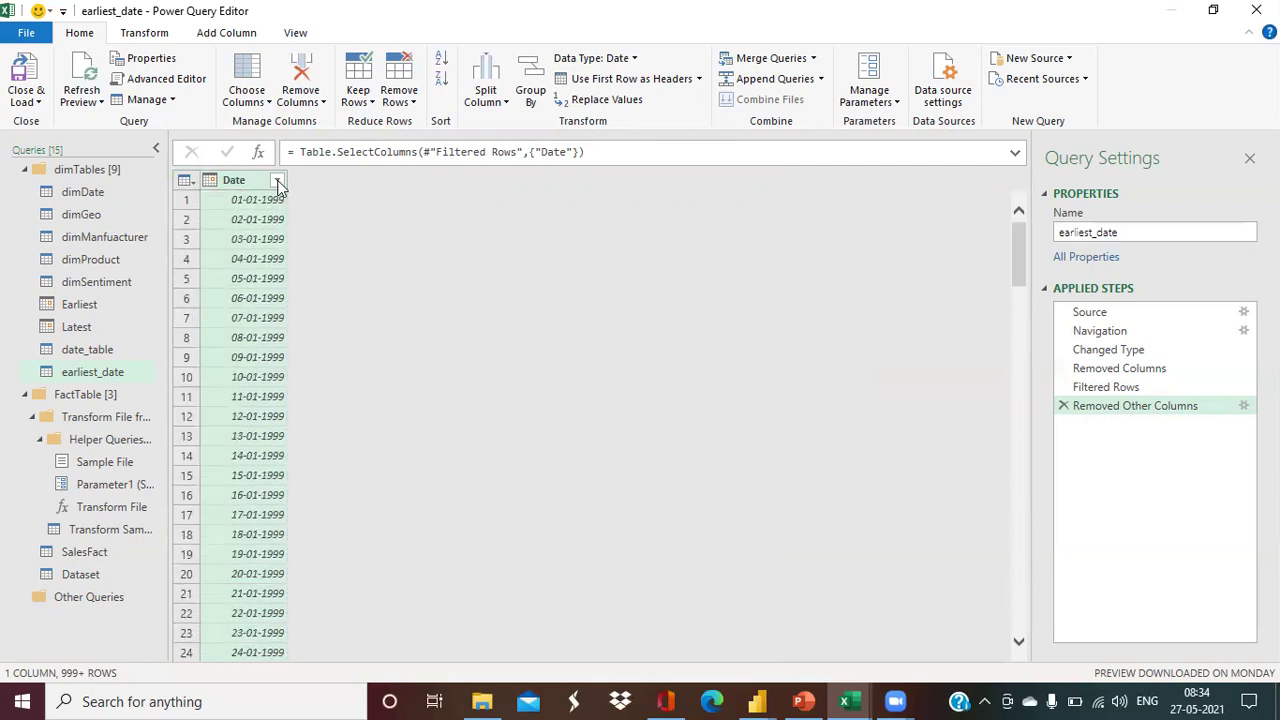
Filter the Date column with Is Earliest and drill down into the remaining date value.
{"action": "left_click", "coordinate": [278, 186]}
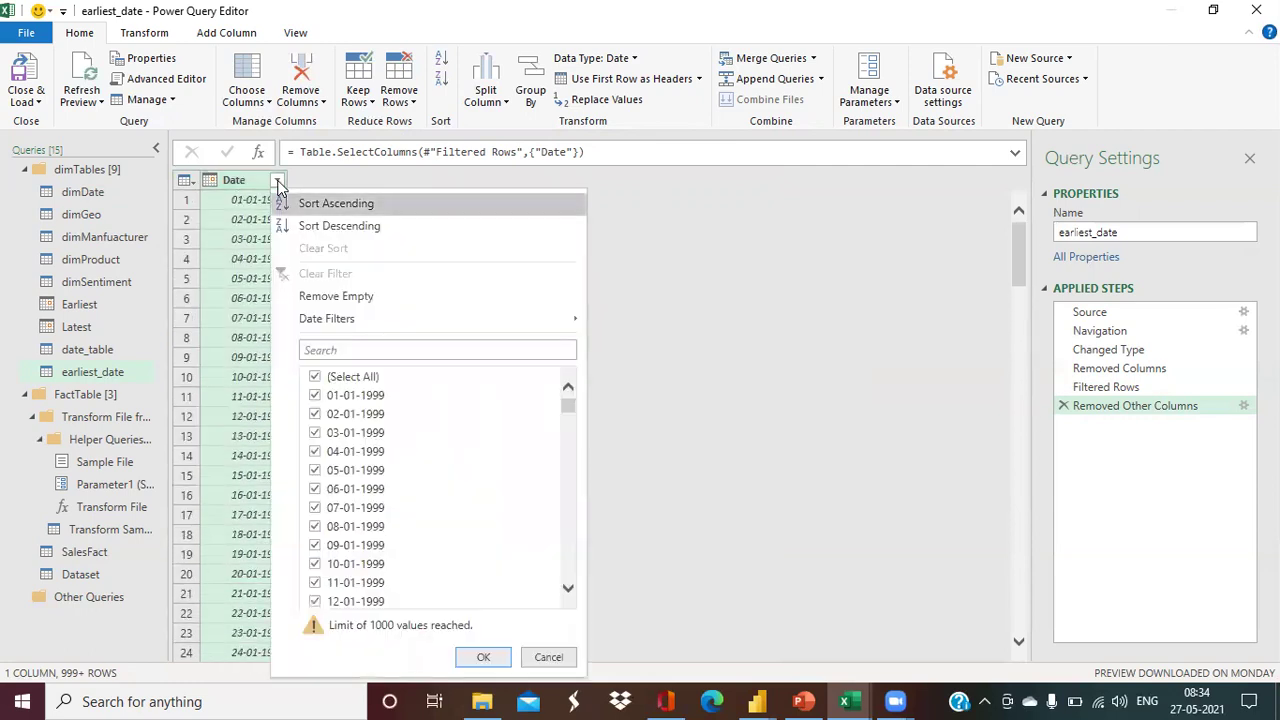
{"action": "mouse_move", "coordinate": [349, 330]}
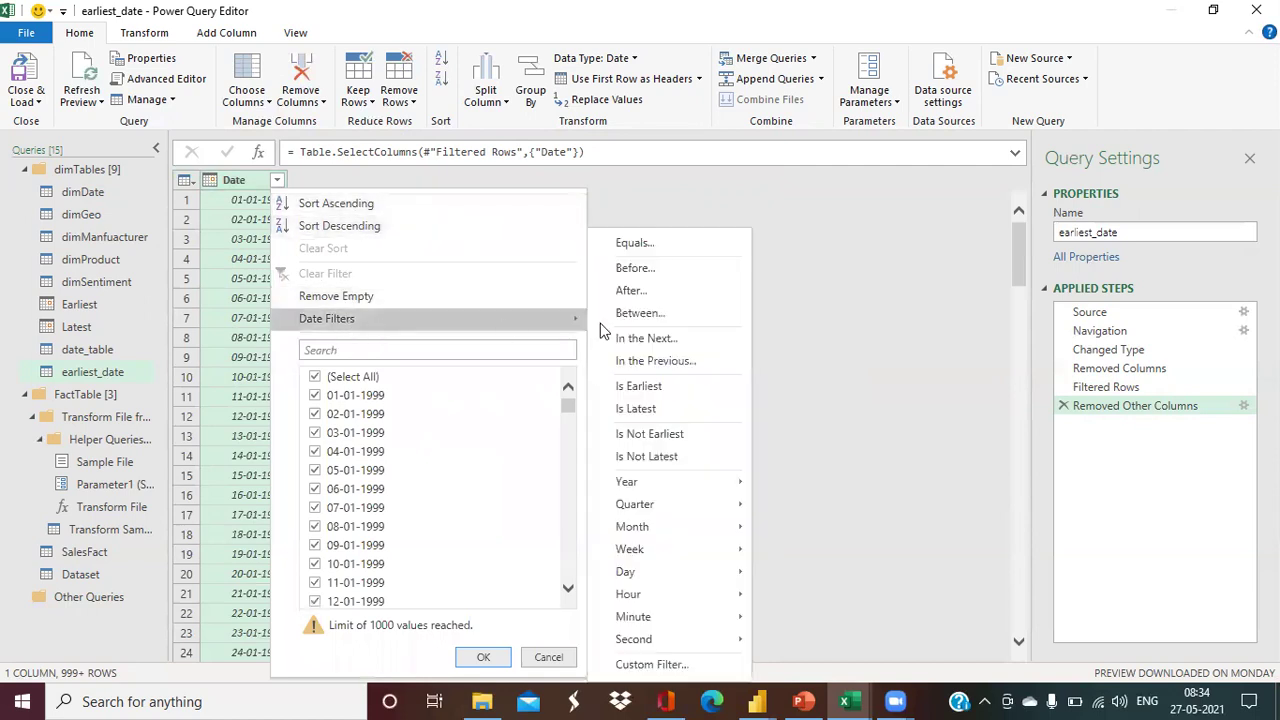
{"action": "left_click", "coordinate": [671, 395]}
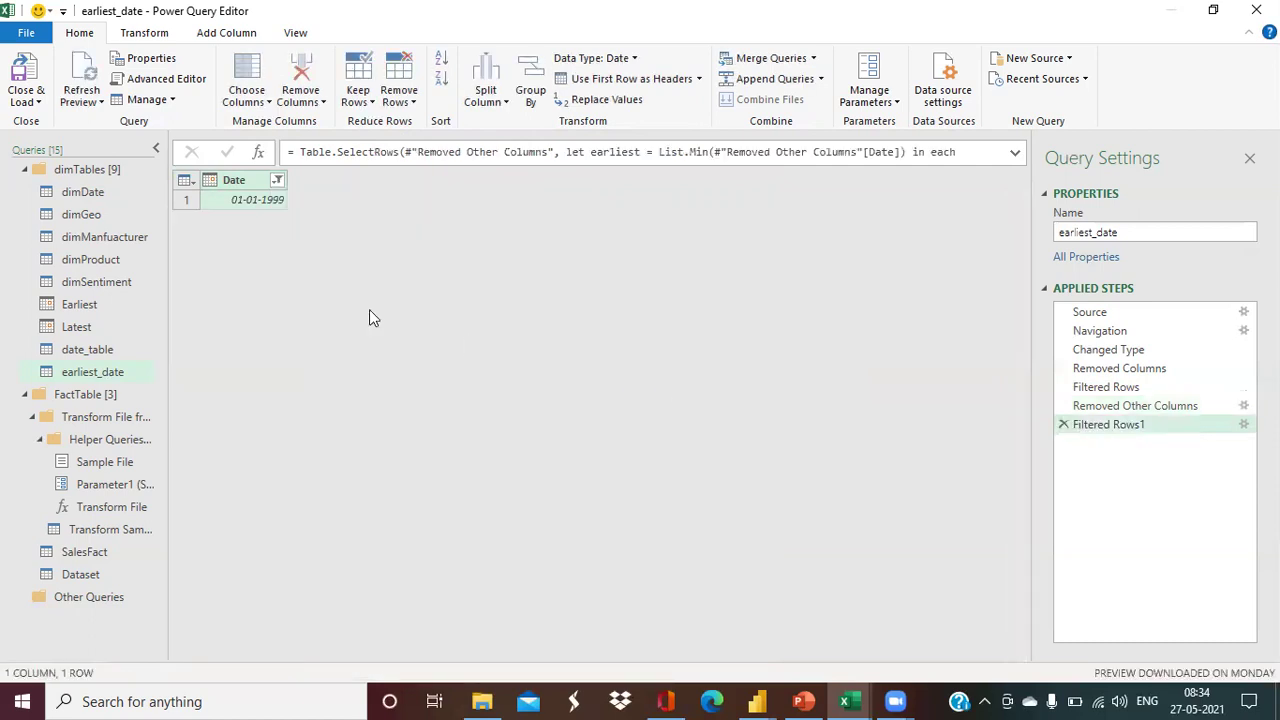
{"action": "left_click", "coordinate": [249, 202]}
{"action": "right_click", "coordinate": [250, 204]}
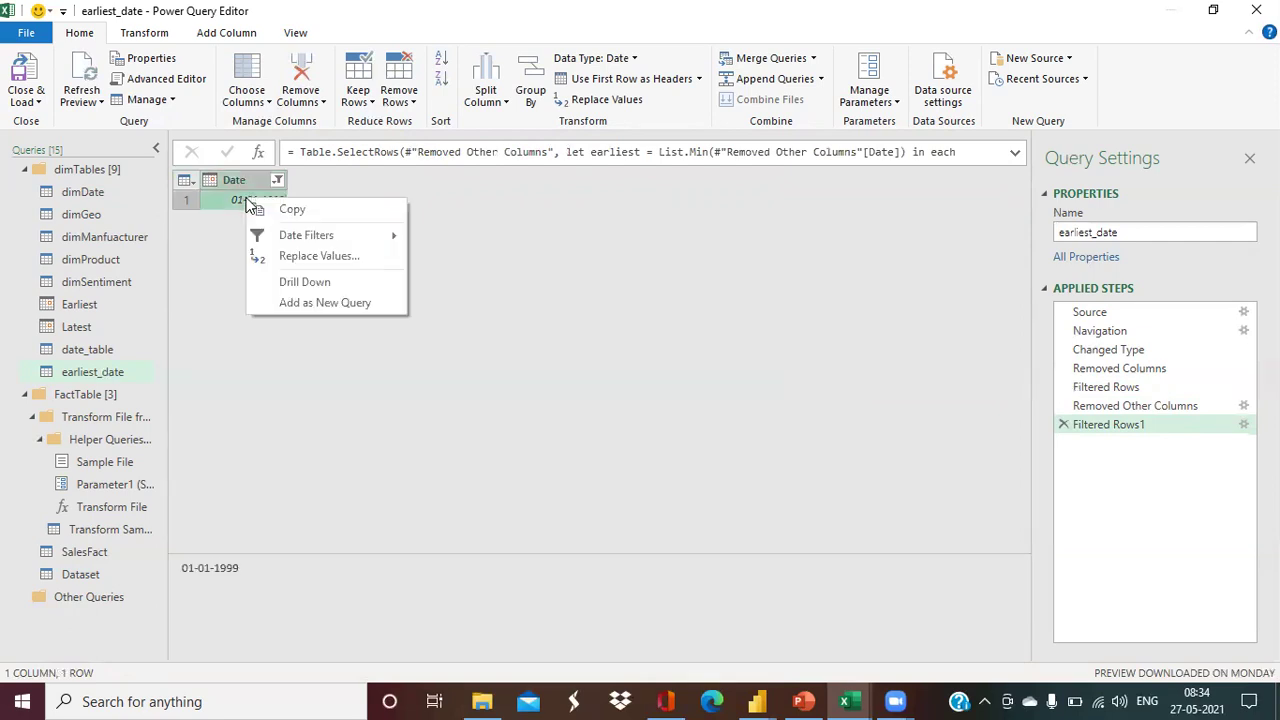
{"action": "left_click", "coordinate": [303, 282]}
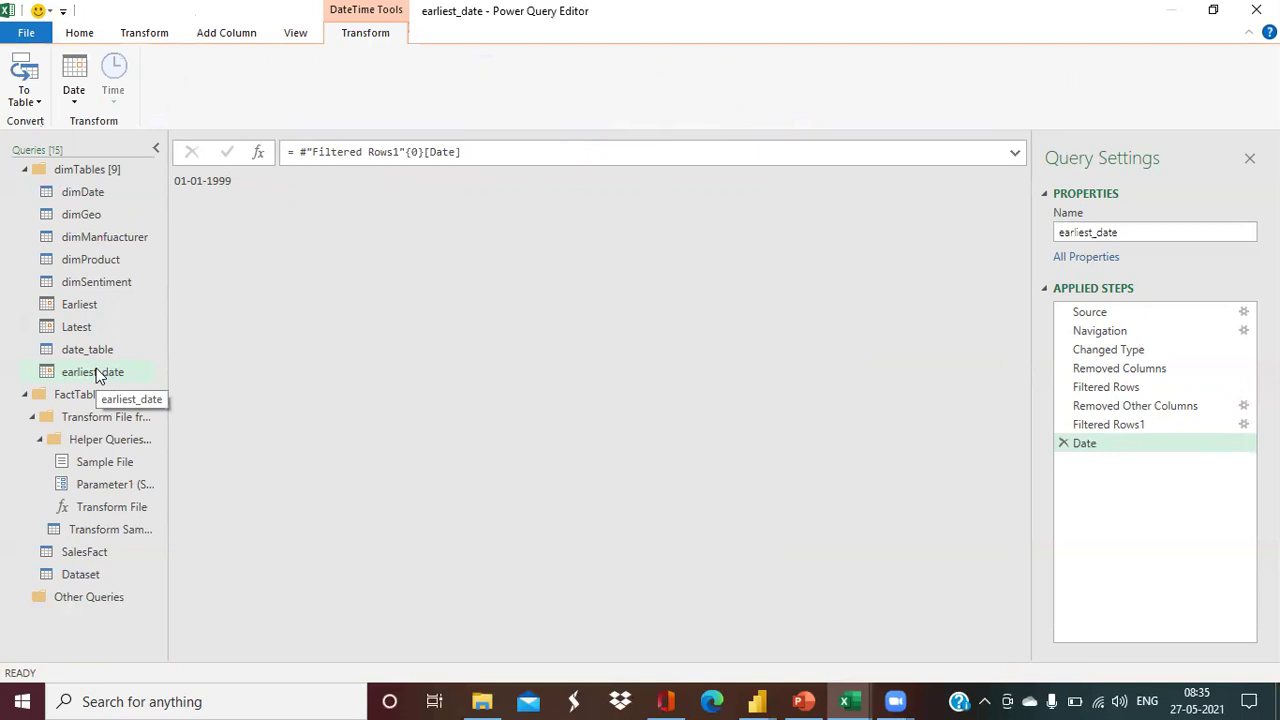
Duplicate the dimDate query again and rename the copy to latest_date.
{"action": "left_click", "coordinate": [94, 191]}
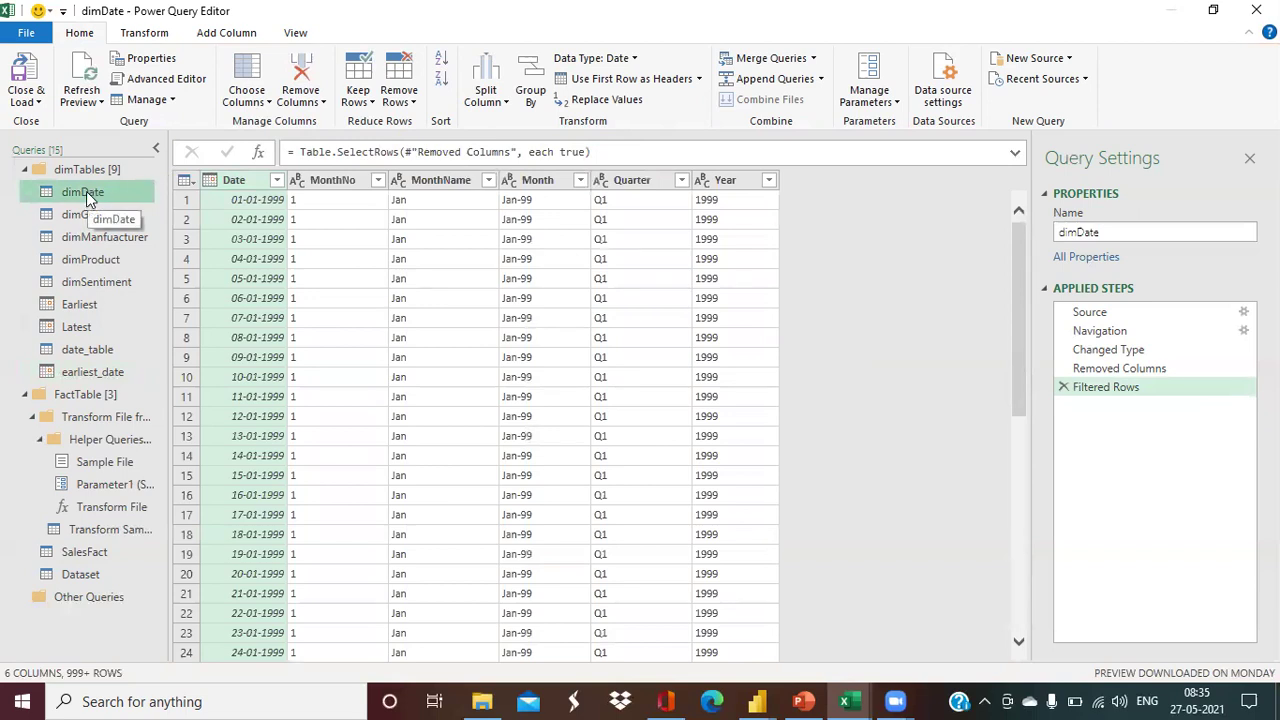
{"action": "right_click", "coordinate": [86, 196]}
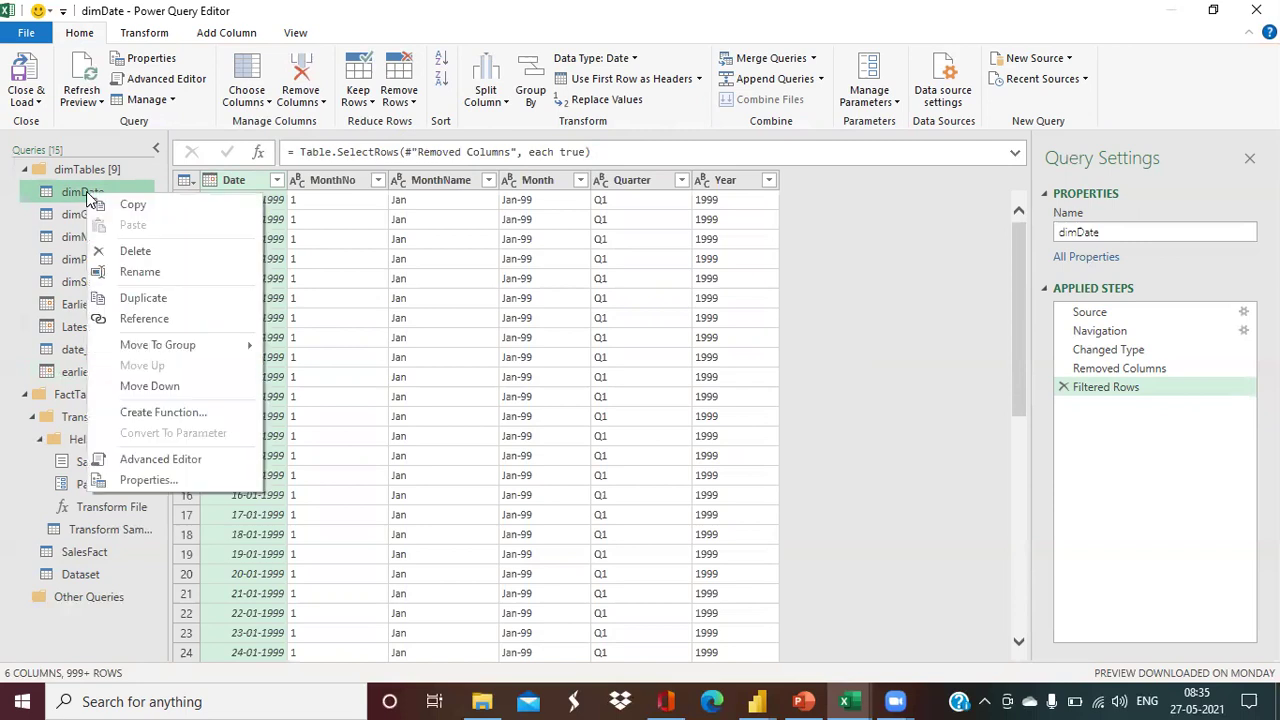
{"action": "left_click", "coordinate": [143, 298]}
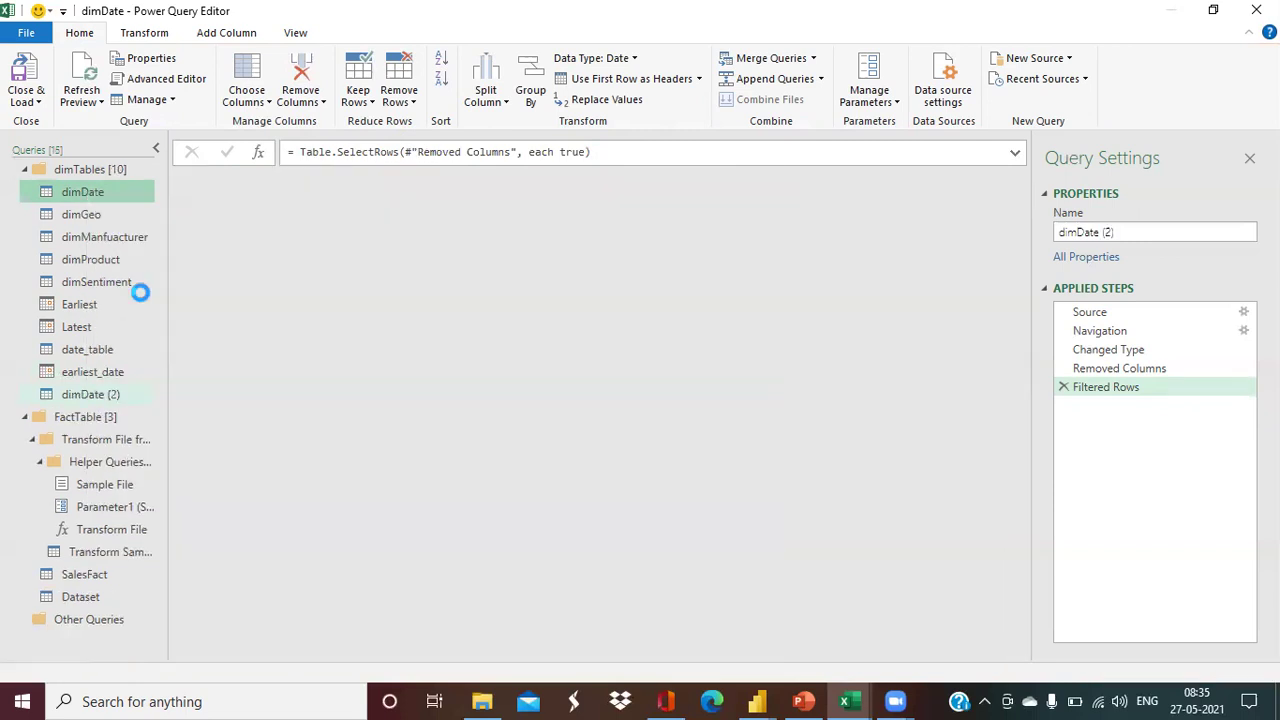
{"action": "left_click", "coordinate": [1134, 231]}
{"action": "type", "text": "lates"}
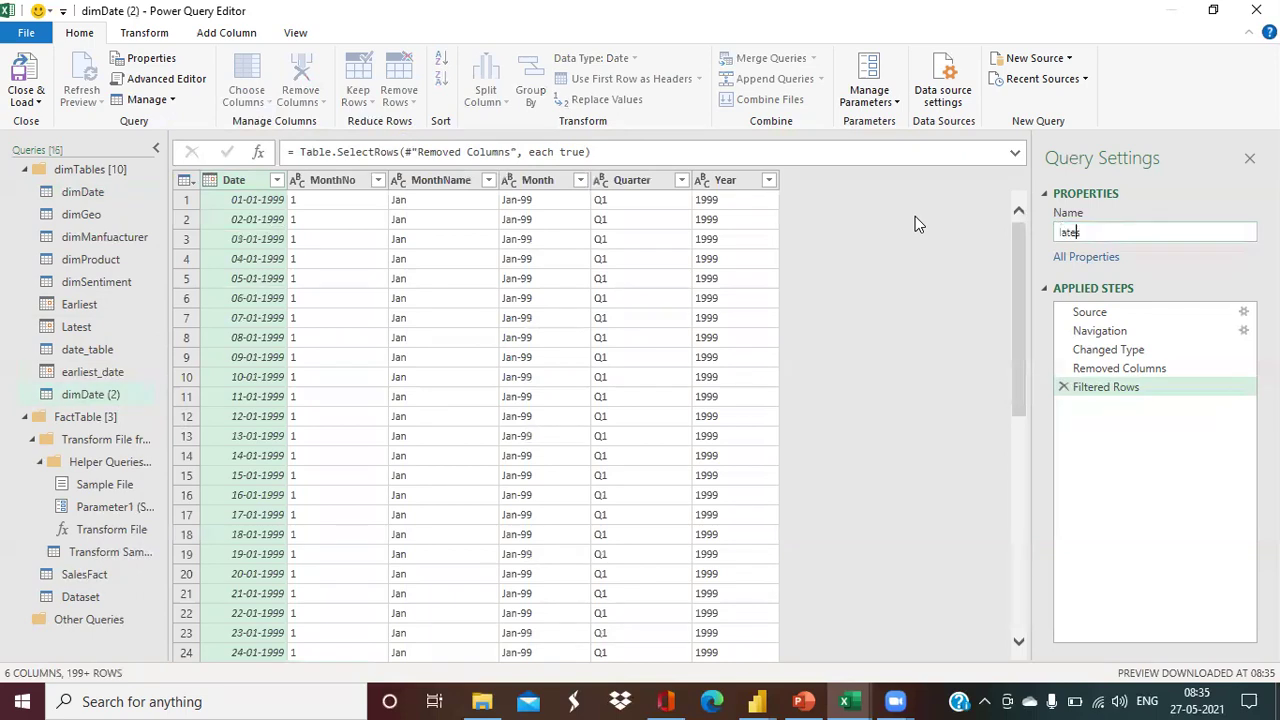
{"action": "type", "text": "t_date"}
{"action": "key", "text": "Return"}
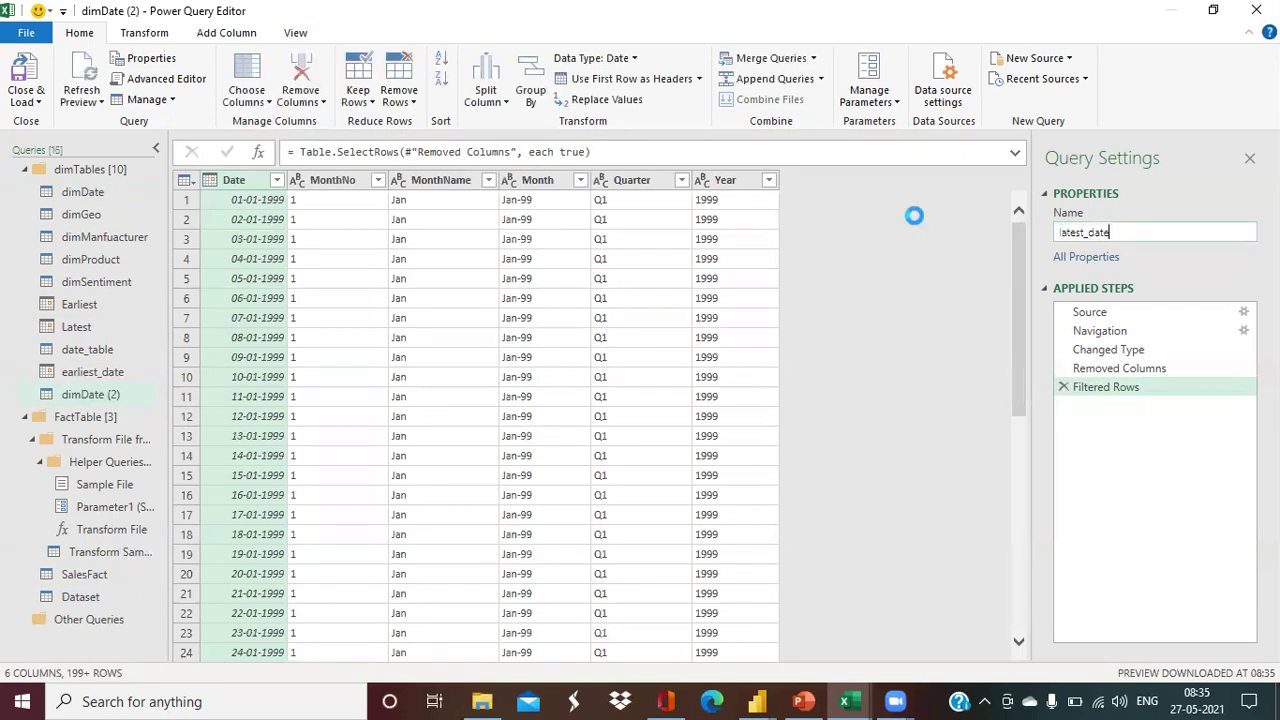
Remove all columns except Date from the latest_date query and filter the Date column with Is Latest.
{"action": "right_click", "coordinate": [232, 186]}
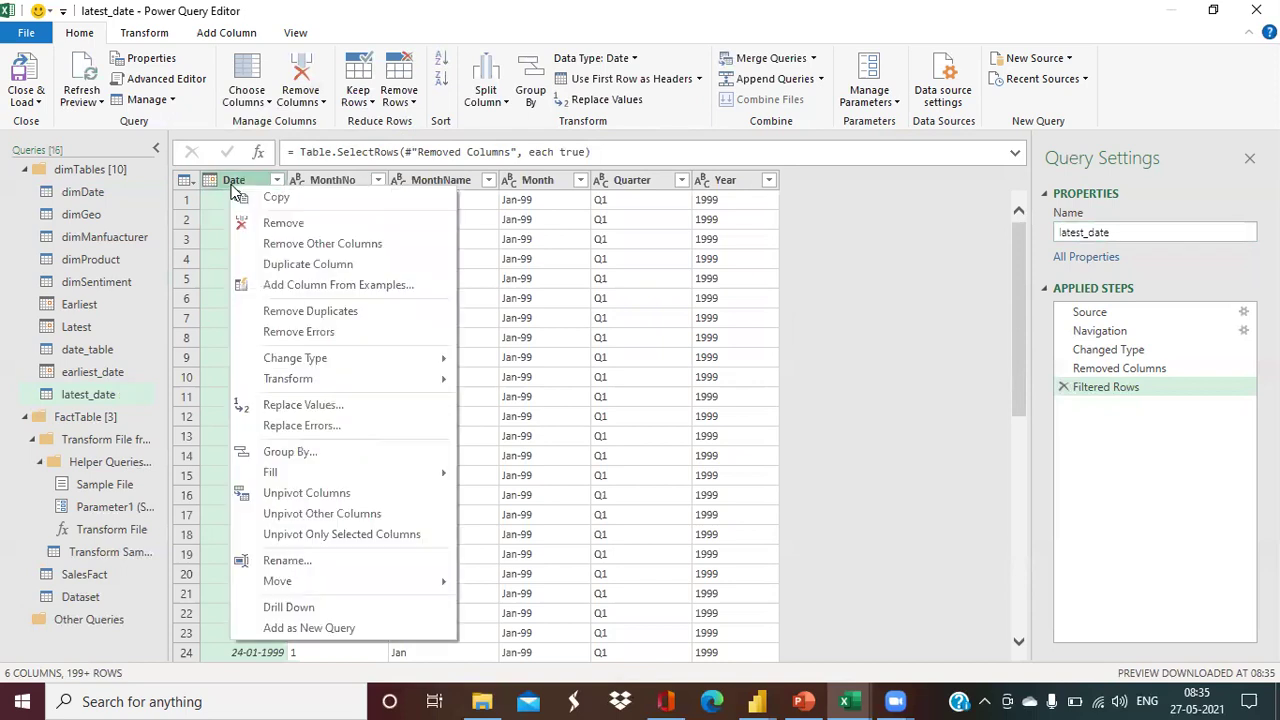
{"action": "left_click", "coordinate": [300, 249]}
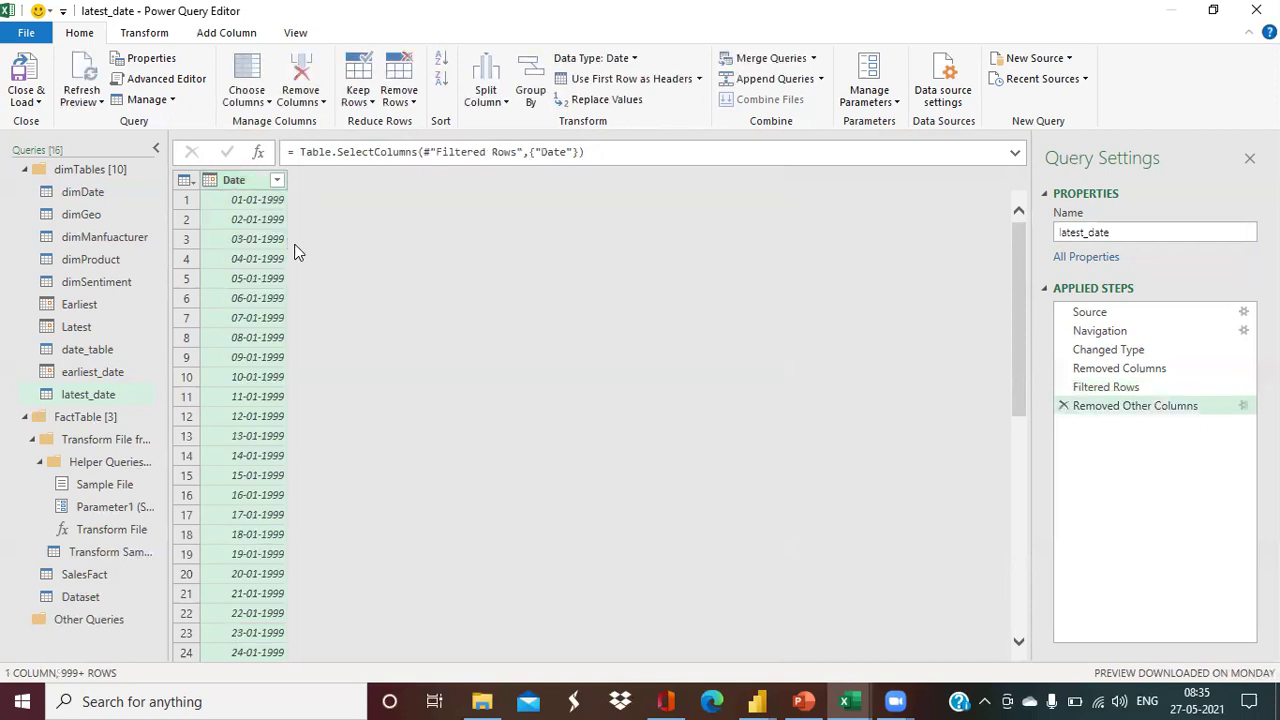
{"action": "left_click", "coordinate": [278, 185]}
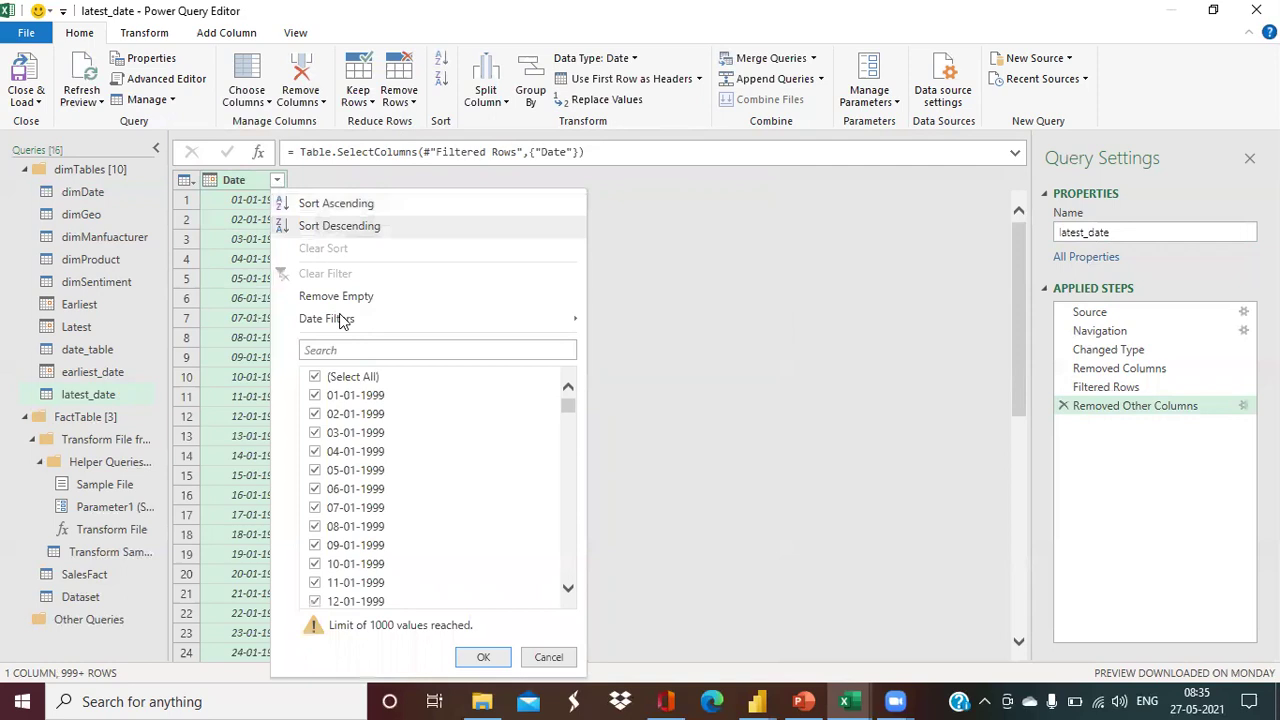
{"action": "mouse_move", "coordinate": [340, 320]}
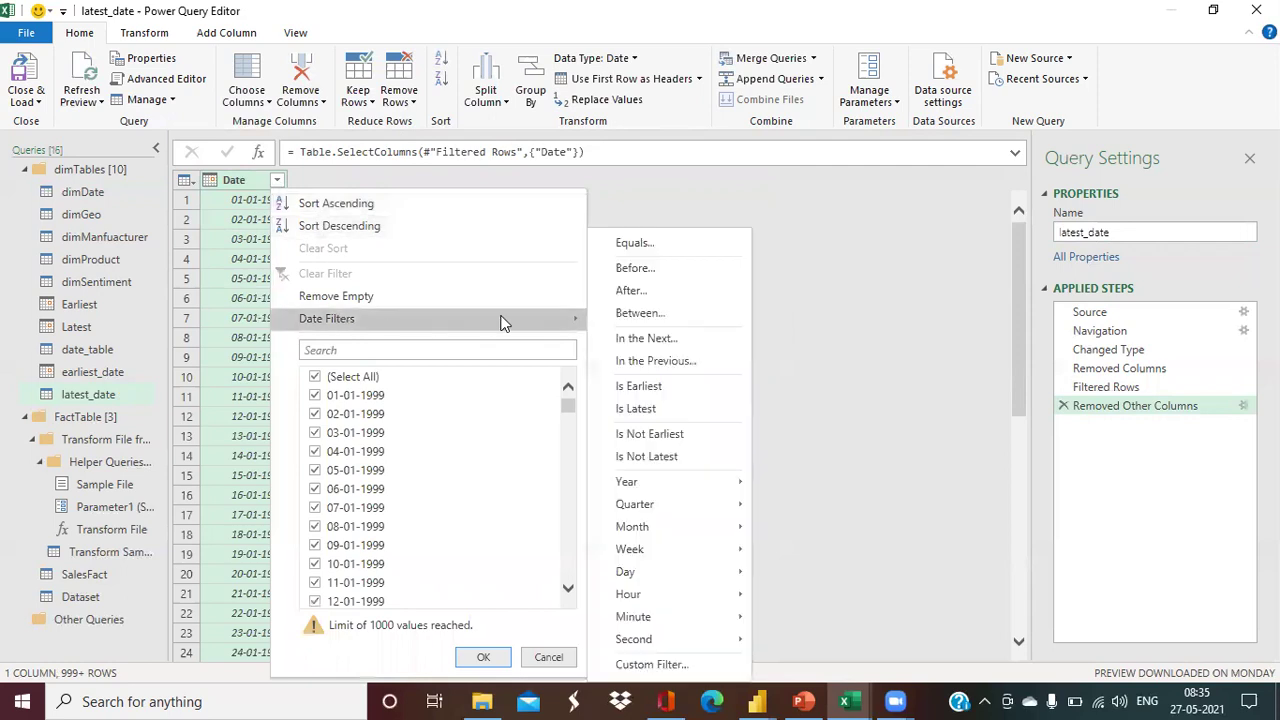
{"action": "left_click", "coordinate": [646, 411]}
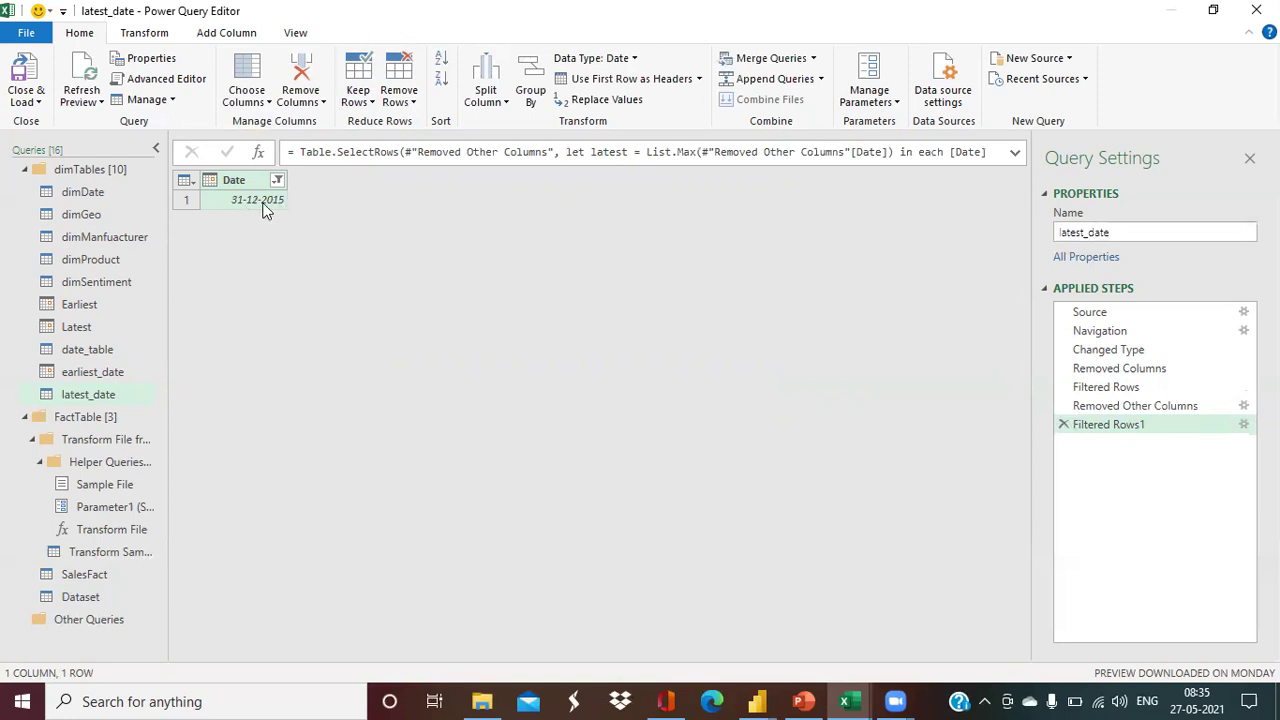
Transform the remaining date in latest_date to End of Year and drill down into its value.
{"action": "left_click", "coordinate": [157, 38]}
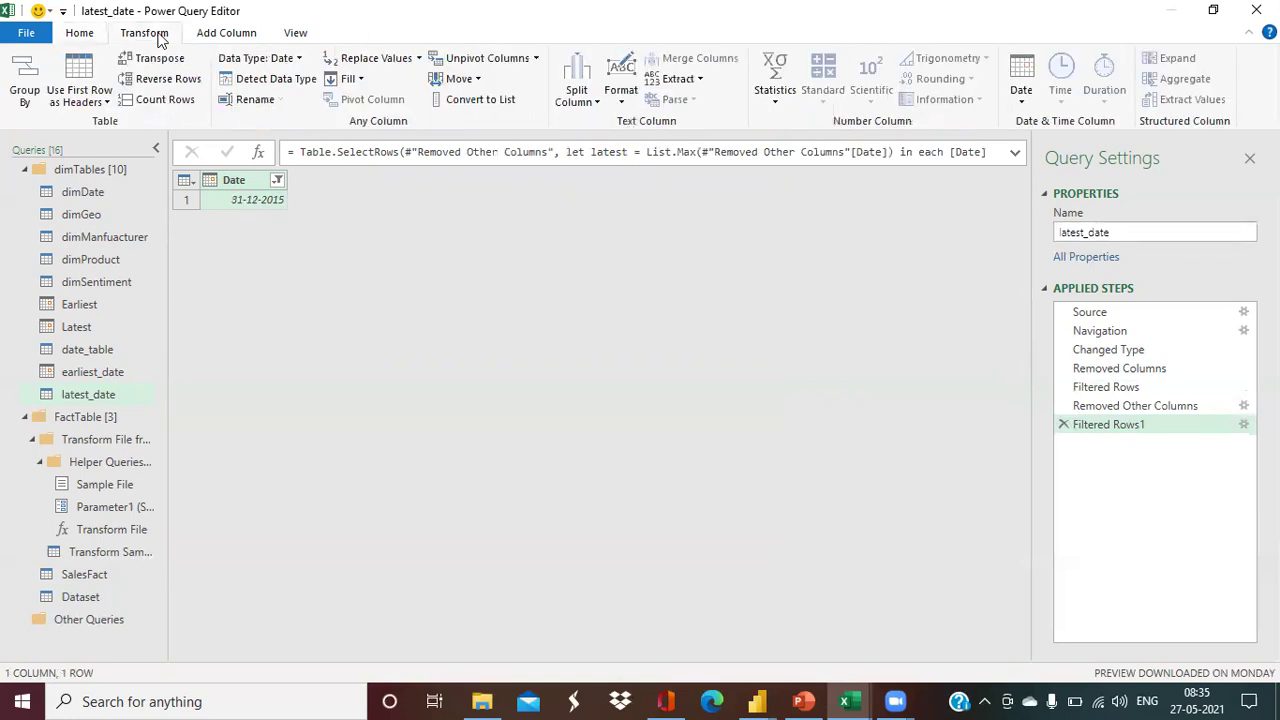
{"action": "left_click", "coordinate": [1021, 98]}
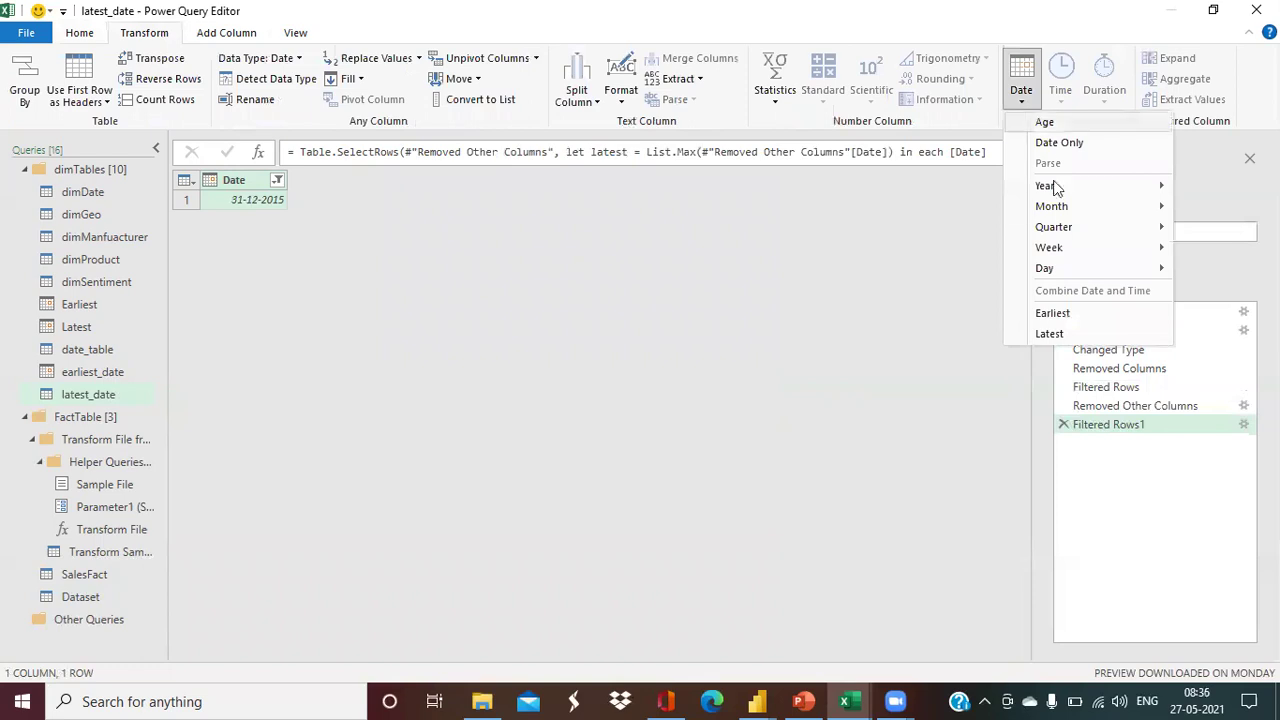
{"action": "mouse_move", "coordinate": [1057, 189]}
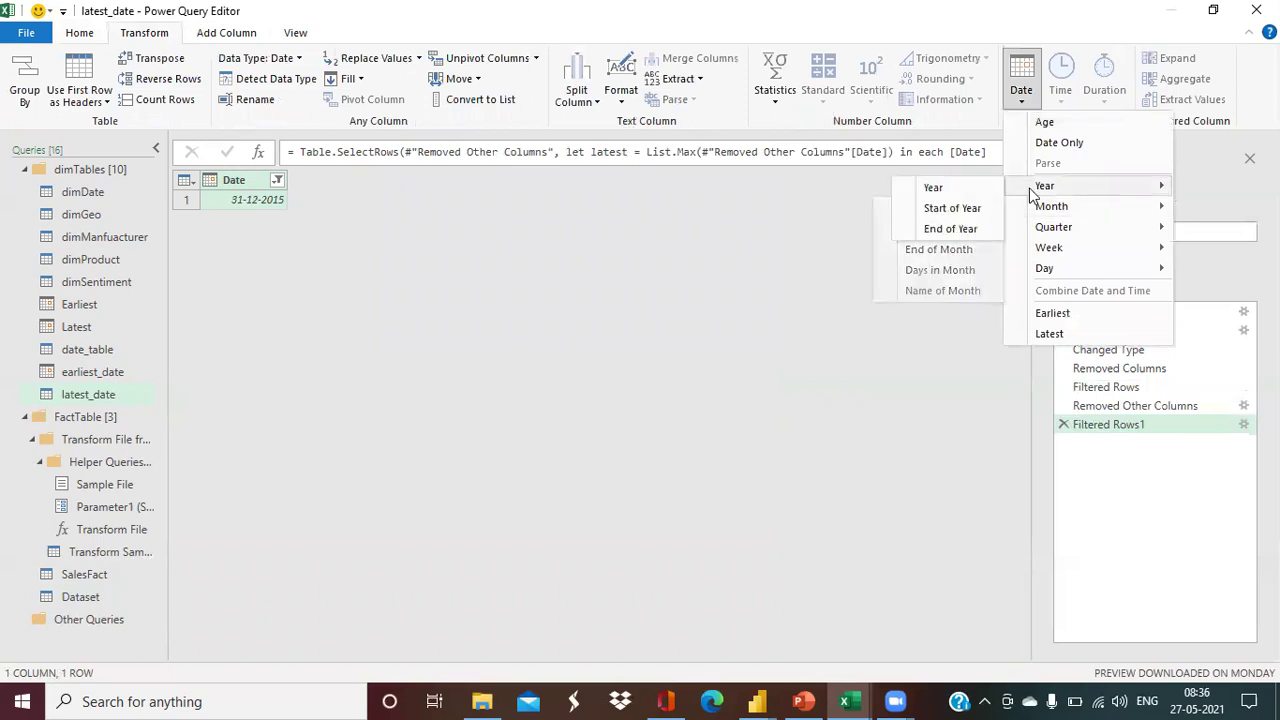
{"action": "left_click", "coordinate": [952, 228]}
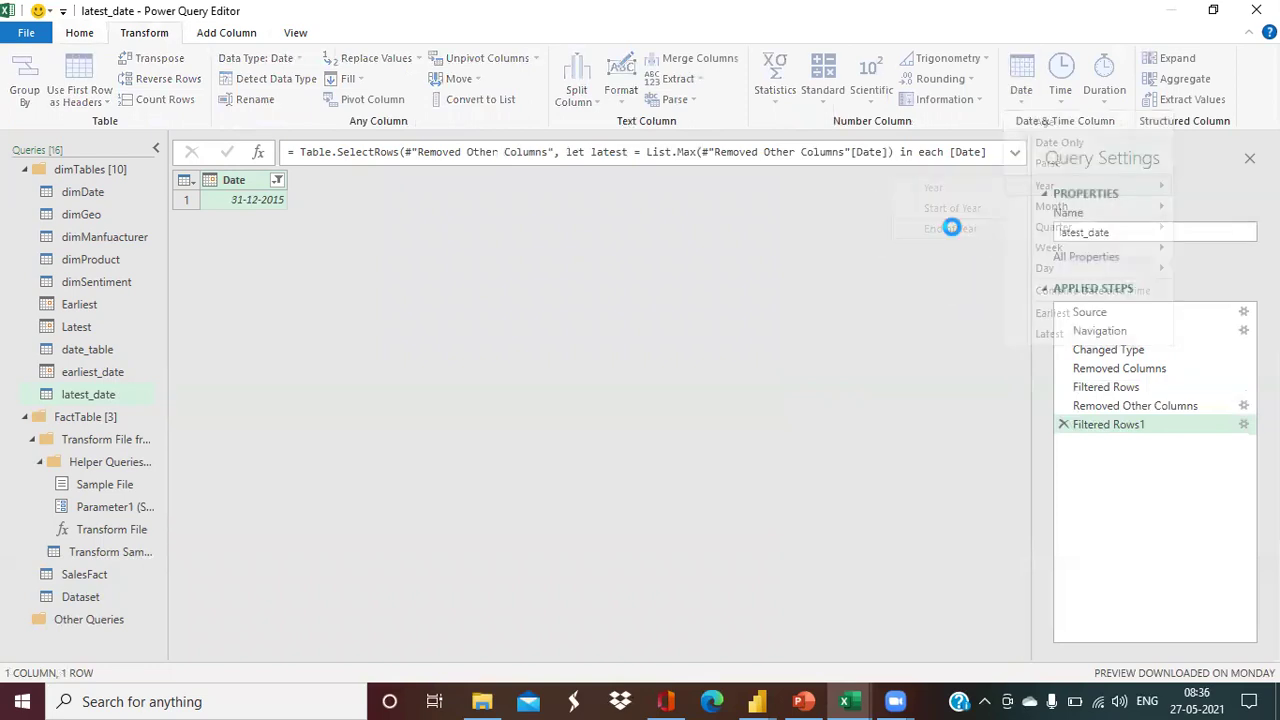
{"action": "right_click", "coordinate": [252, 200]}
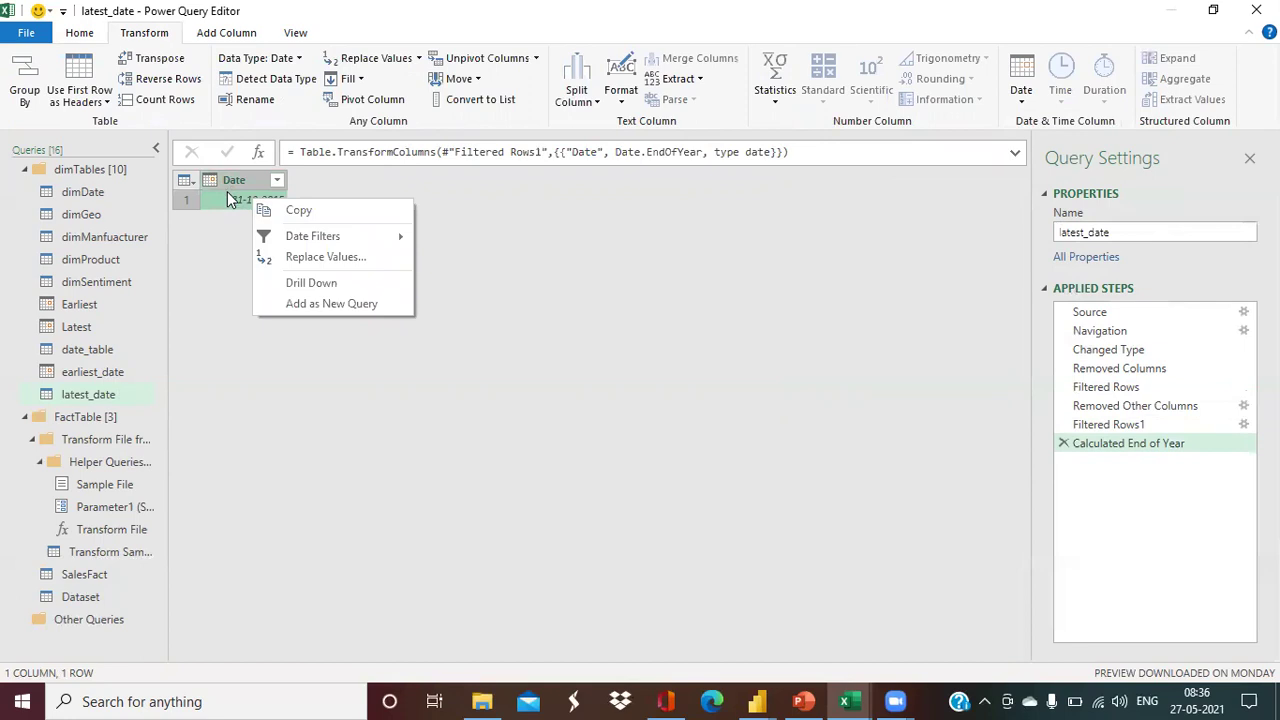
{"action": "left_click", "coordinate": [311, 285]}
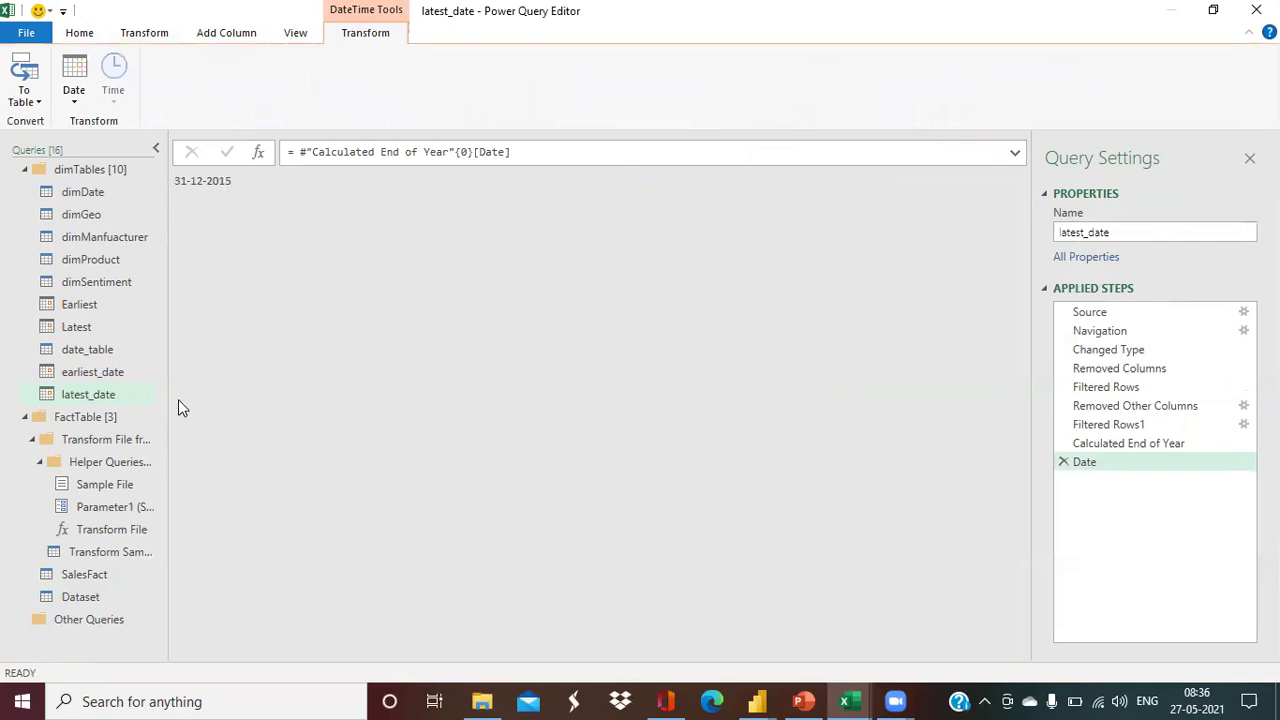
Compare the single date values returned by the earliest_date and latest_date queries.
{"action": "left_click", "coordinate": [101, 375]}
{"action": "left_click", "coordinate": [109, 394]}
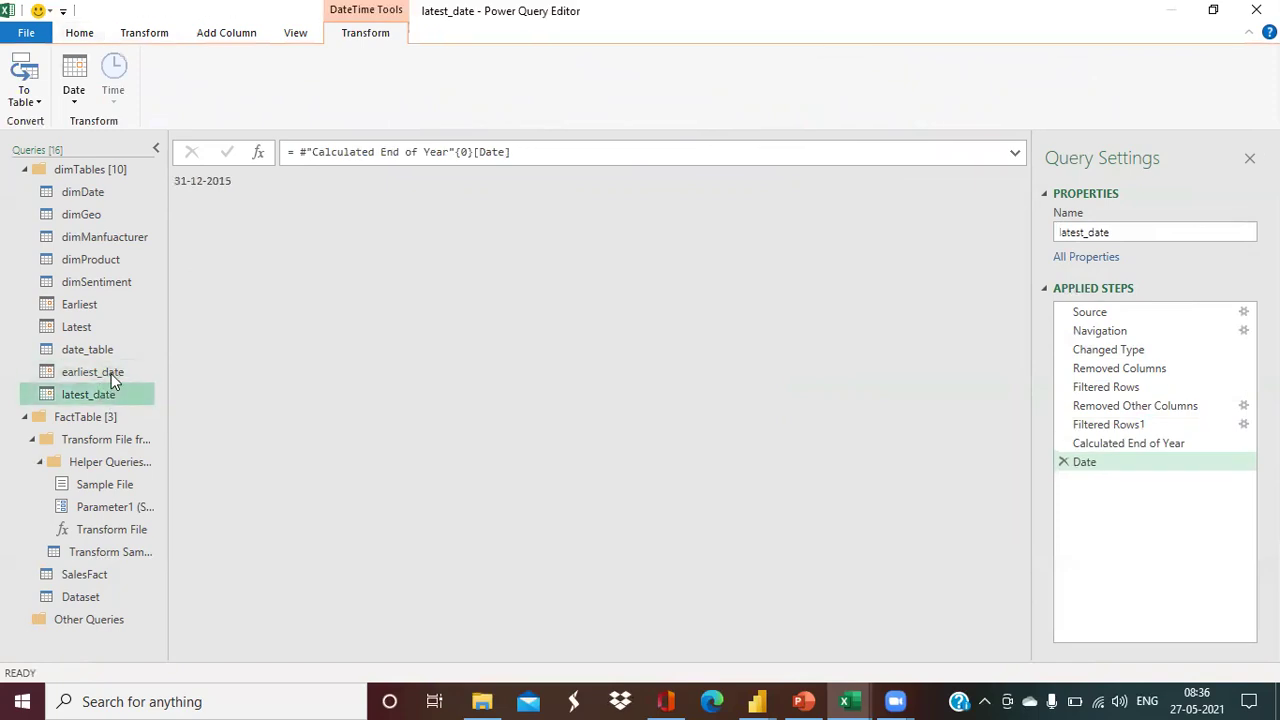
{"action": "left_click", "coordinate": [111, 373]}
{"action": "left_click", "coordinate": [109, 394]}
{"action": "left_click", "coordinate": [109, 373]}
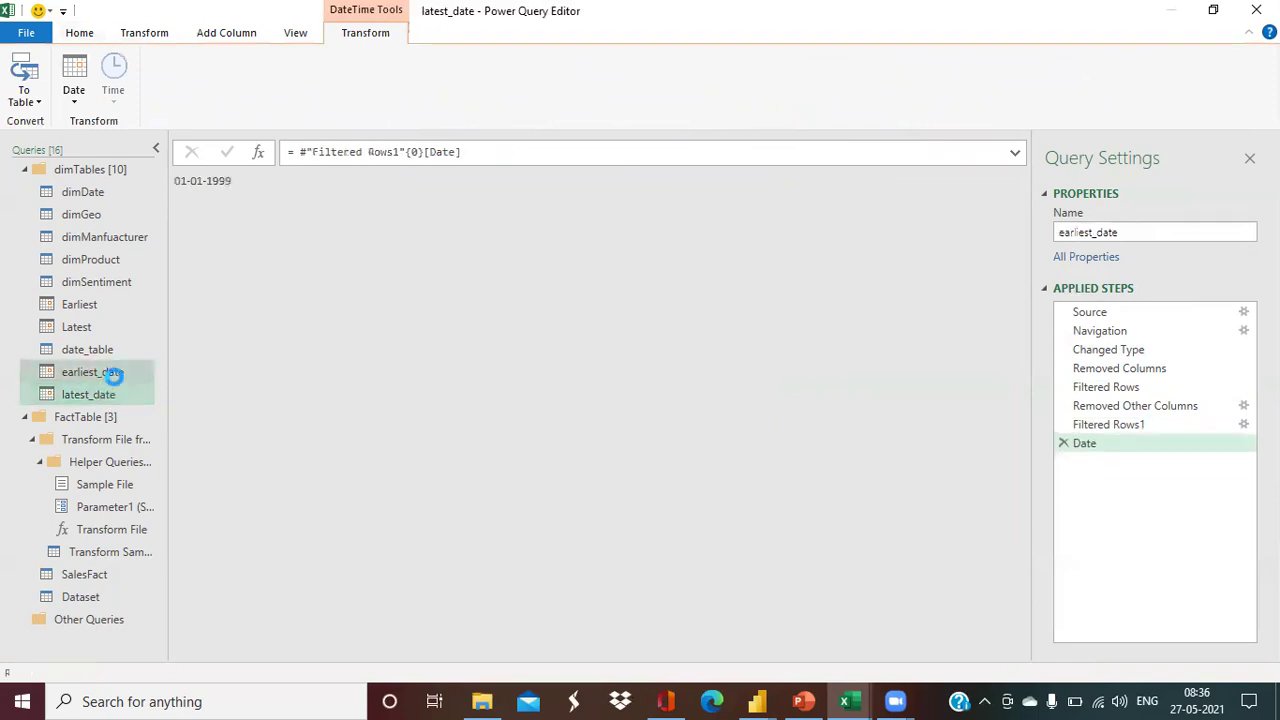
{"action": "left_click", "coordinate": [109, 394]}
{"action": "left_click", "coordinate": [118, 371]}
{"action": "left_click", "coordinate": [117, 394]}
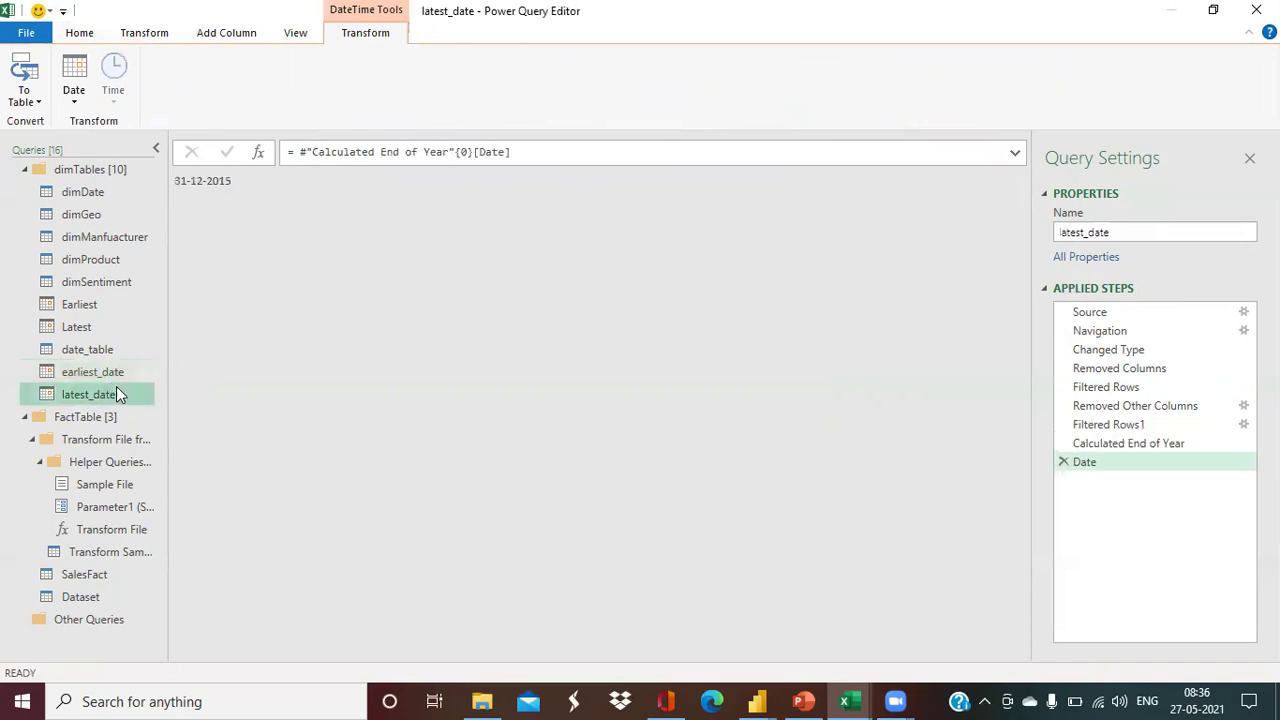
{"action": "left_click", "coordinate": [118, 372]}
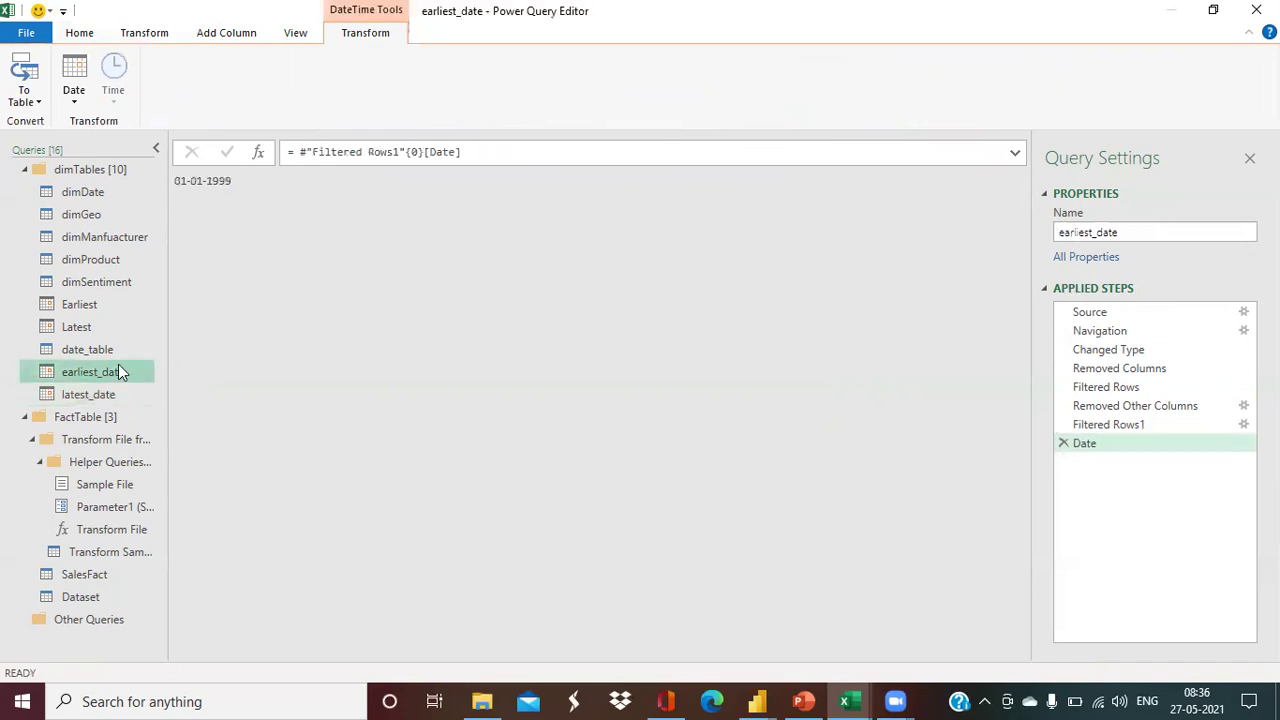
Create a new blank query alongside the date value queries.
{"action": "left_click", "coordinate": [78, 36]}
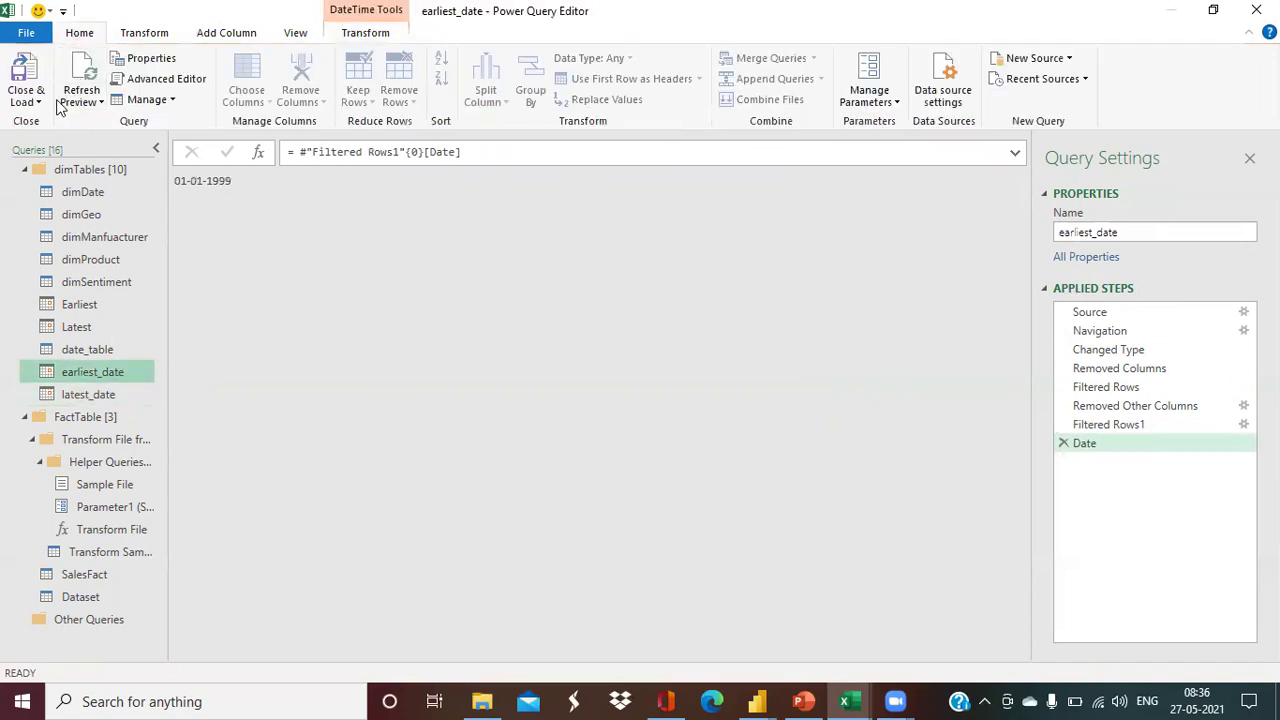
{"action": "left_click", "coordinate": [1069, 60]}
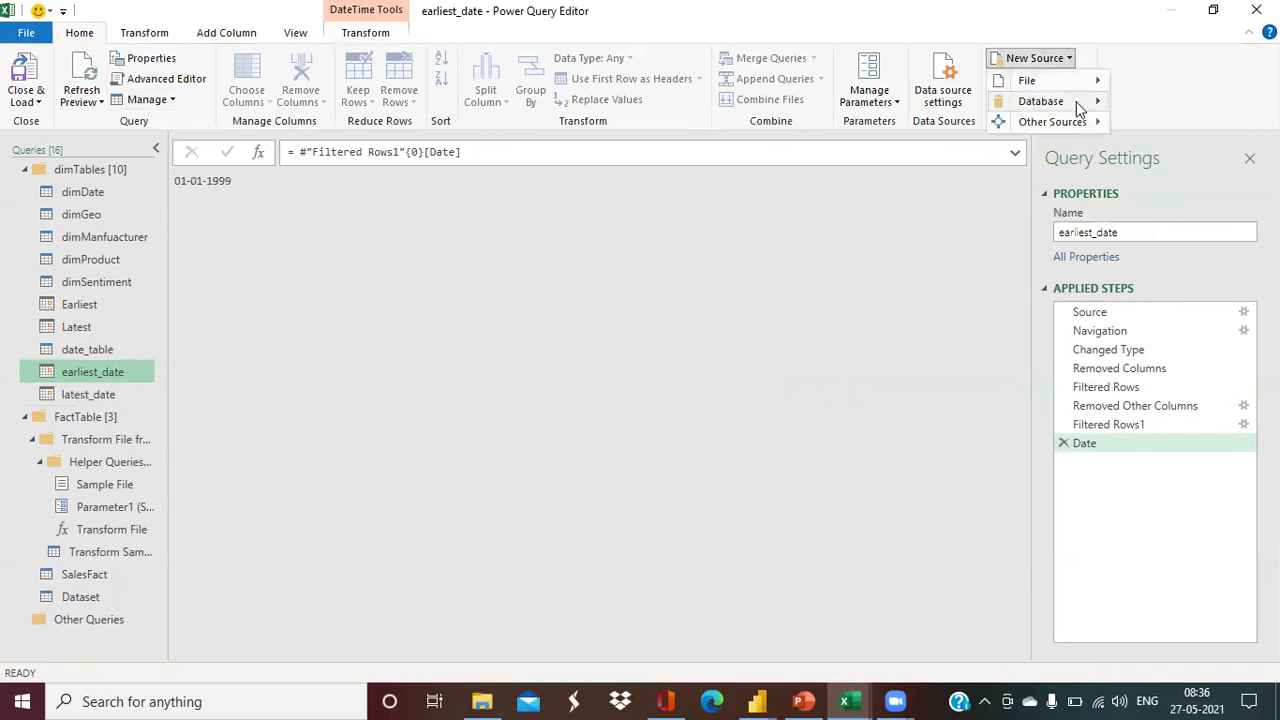
{"action": "mouse_move", "coordinate": [1075, 121]}
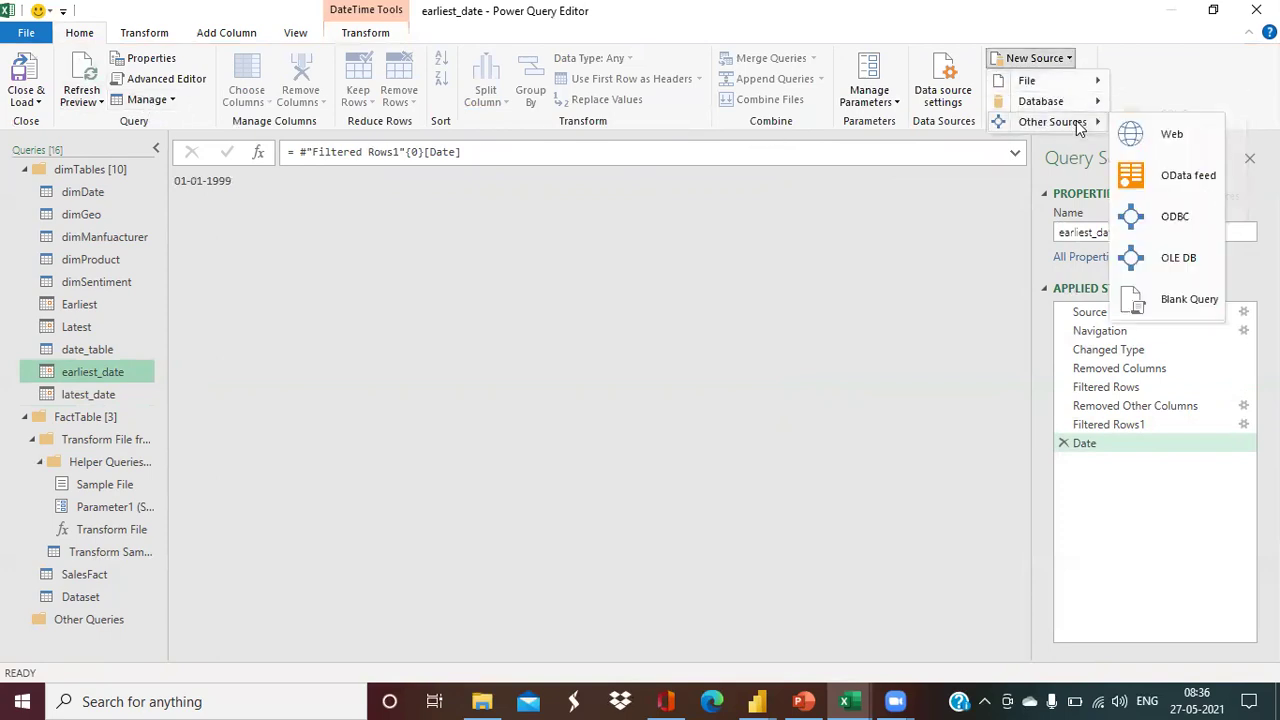
{"action": "left_click", "coordinate": [1177, 300]}
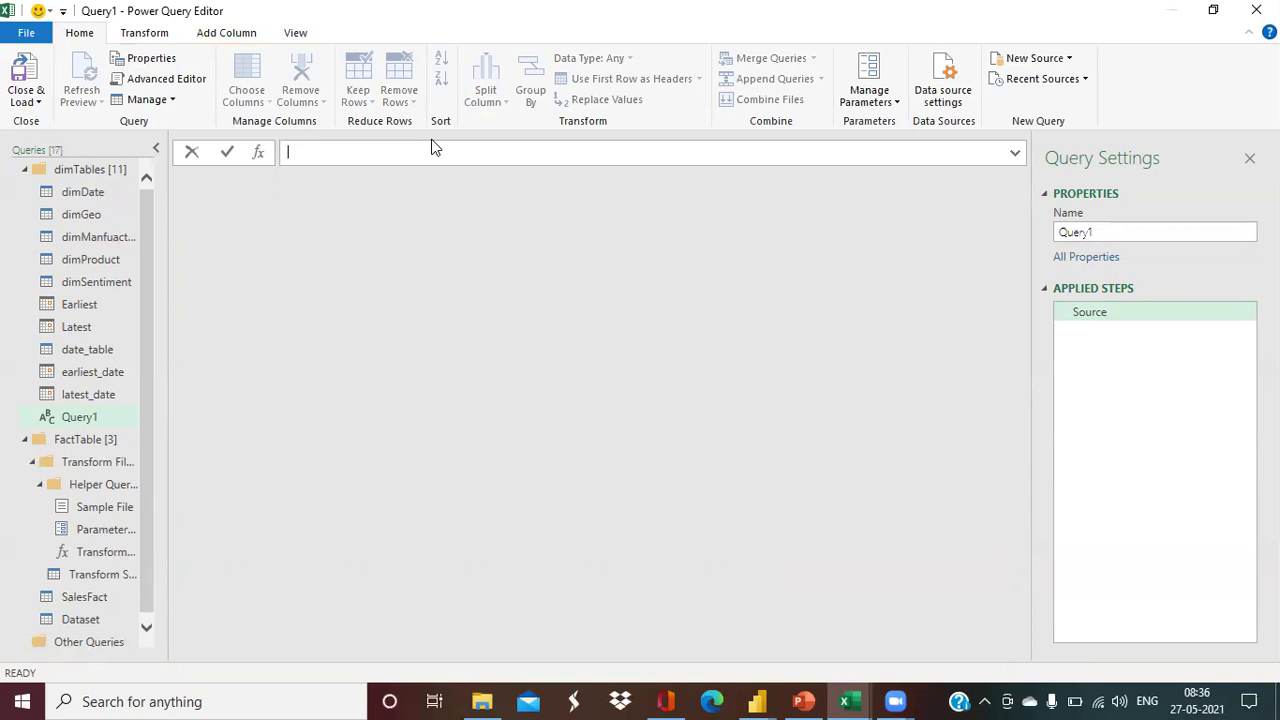
Enter the formula = {Number.From(earliest_date)..Number.From(latest_date)} in the blank query to generate a list of date numbers.
{"action": "type", "text": "="}
{"action": "type", "text": "{}"}
{"action": "type", "text": "Numbe"}
{"action": "type", "text": "r."}
{"action": "type", "text": "fr"}
{"action": "key", "text": "BackSpace"}
{"action": "key", "text": "BackSpace"}
{"action": "key", "text": "BackSpace"}
{"action": "type", "text": ".FROM"}
{"action": "key", "text": "BackSpace"}
{"action": "key", "text": "BackSpace"}
{"action": "key", "text": "BackSpace"}
{"action": "key", "text": "BackSpace"}
{"action": "type", "text": "From(earliest_date)..Number.From("}
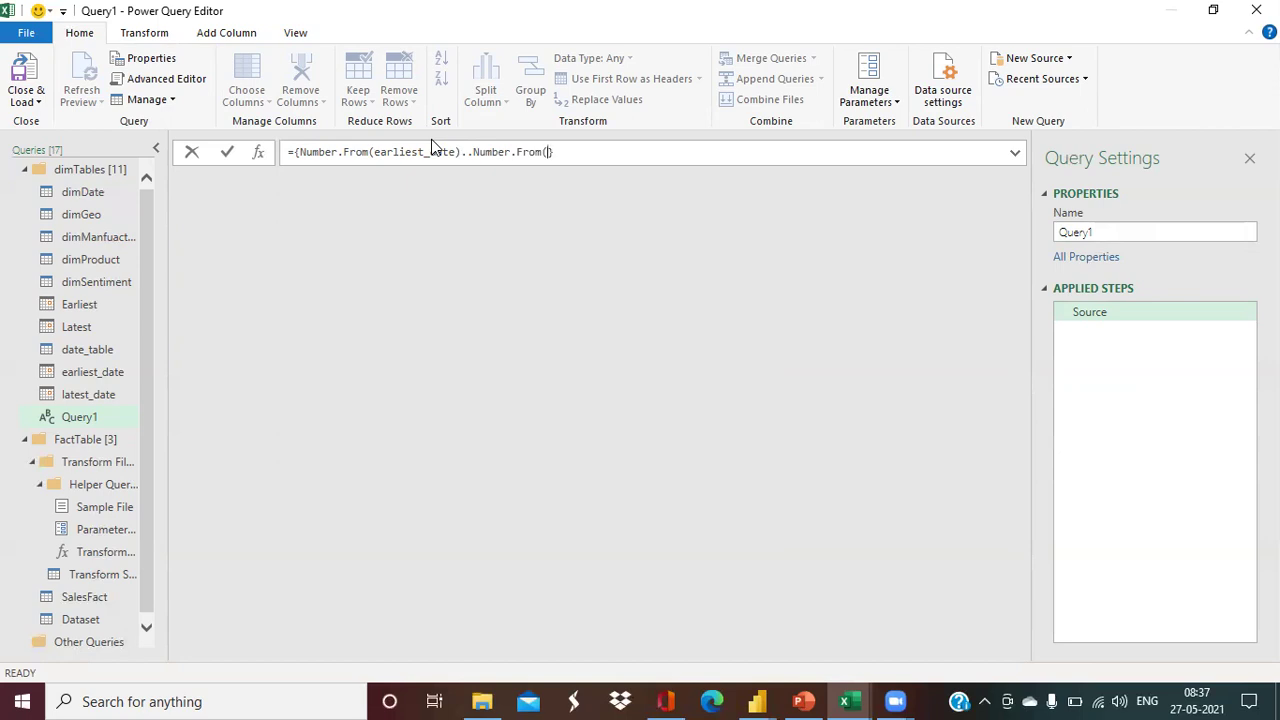
{"action": "type", "text": "latest_date)"}
{"action": "key", "text": "End"}
{"action": "key", "text": "Return"}
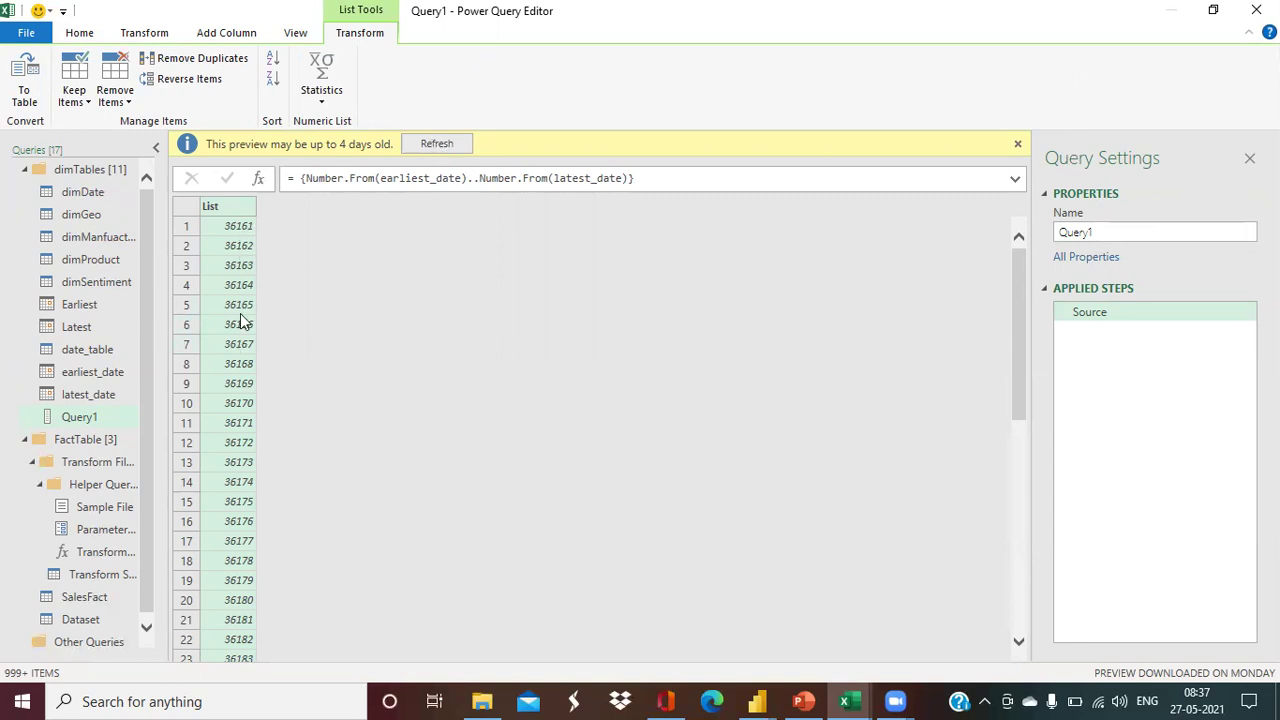
Look through the generated list, dismiss the preview age notice and convert the list to a table with no delimiter.
{"action": "scroll", "coordinate": [333, 394], "scroll_direction": "down", "scroll_amount": 8}
{"action": "scroll", "coordinate": [230, 400], "scroll_direction": "up", "scroll_amount": 8}
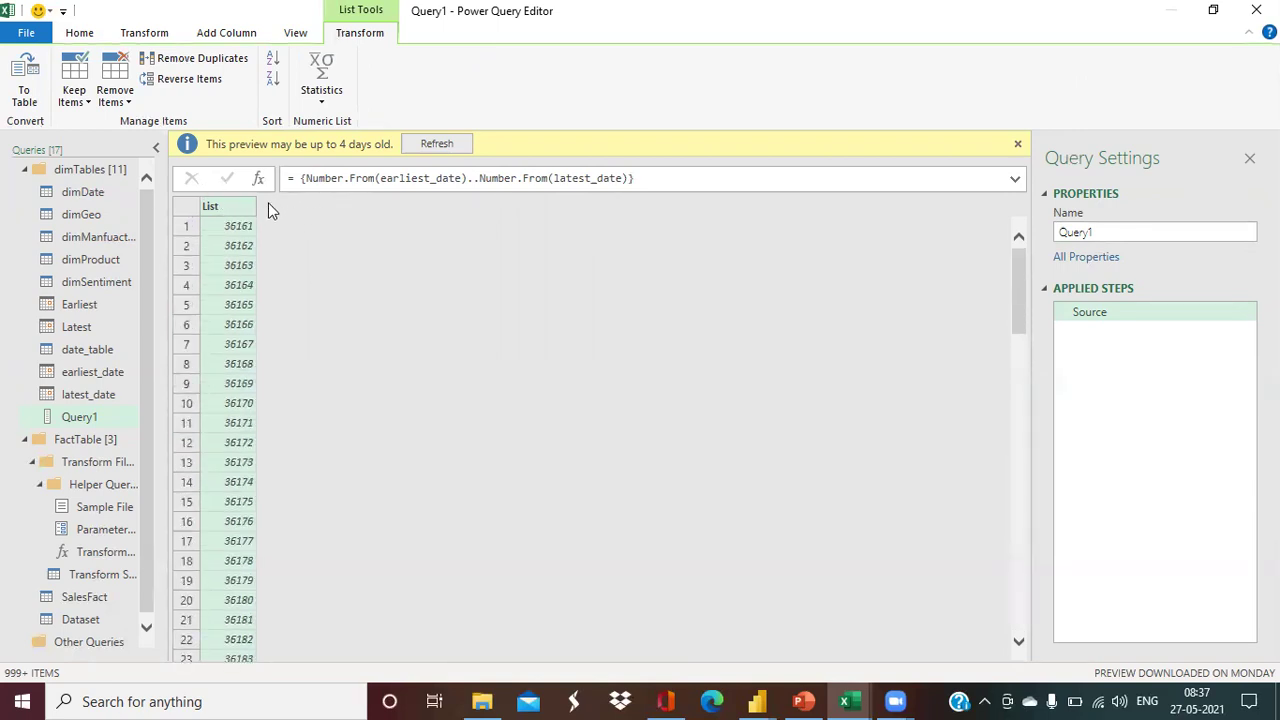
{"action": "left_click", "coordinate": [1017, 144]}
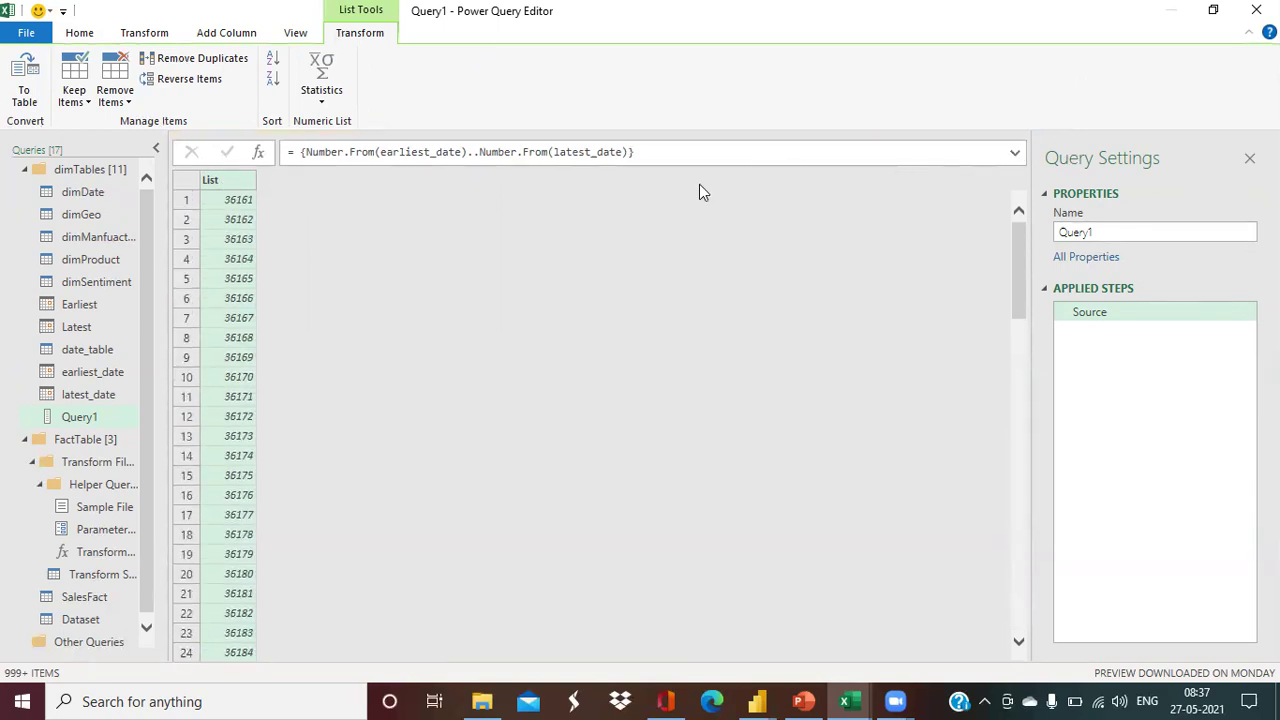
{"action": "left_click", "coordinate": [24, 90]}
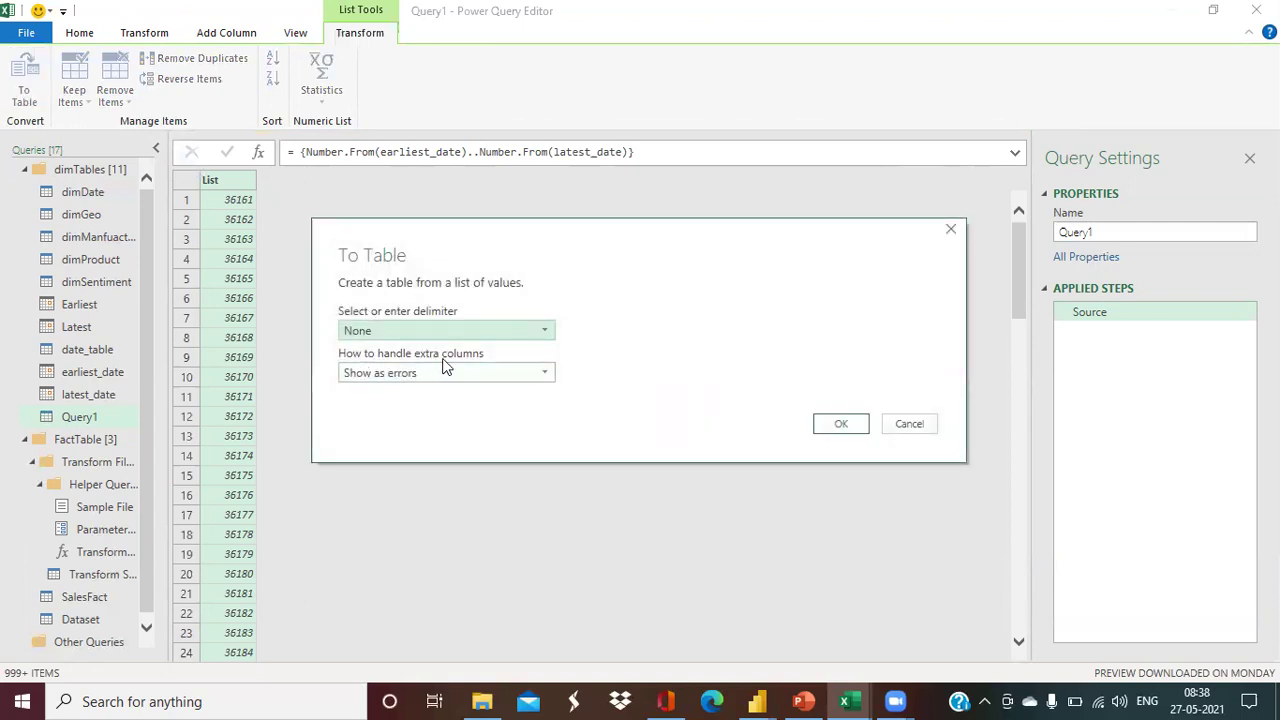
{"action": "left_click", "coordinate": [838, 424]}
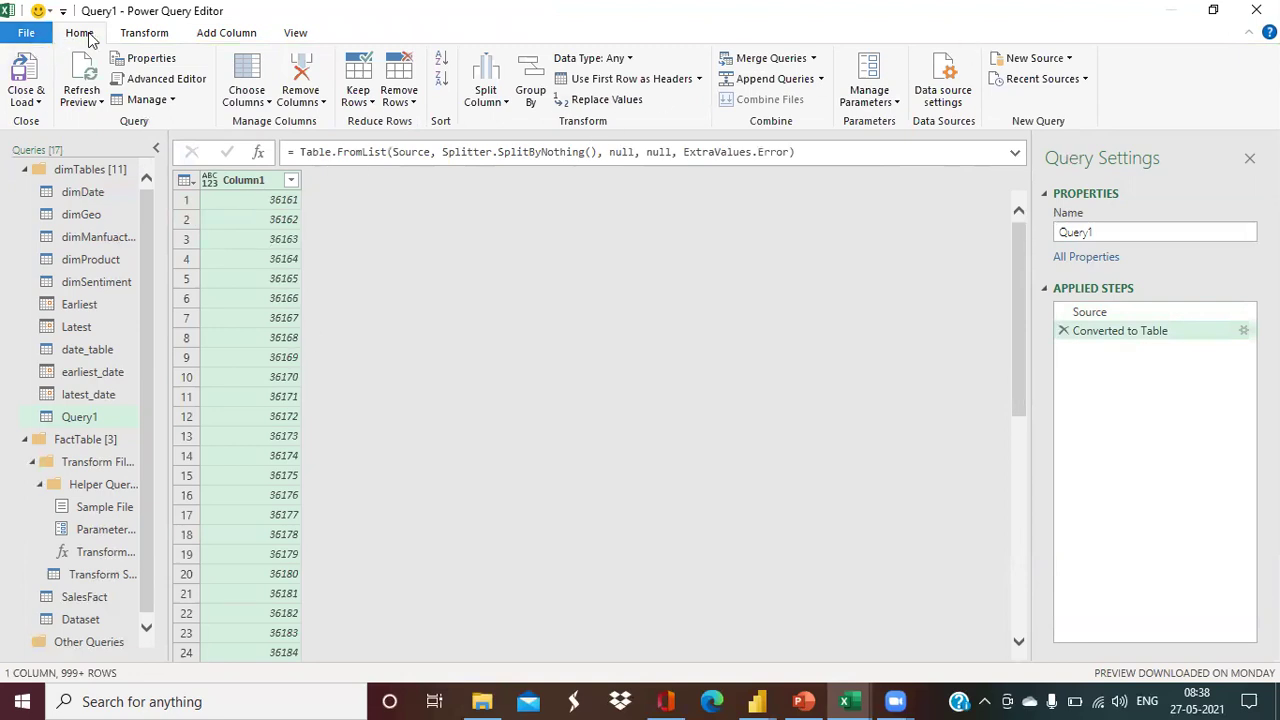
Change the data type of Column1 to Date and rename the column as Date.
{"action": "left_click", "coordinate": [625, 60]}
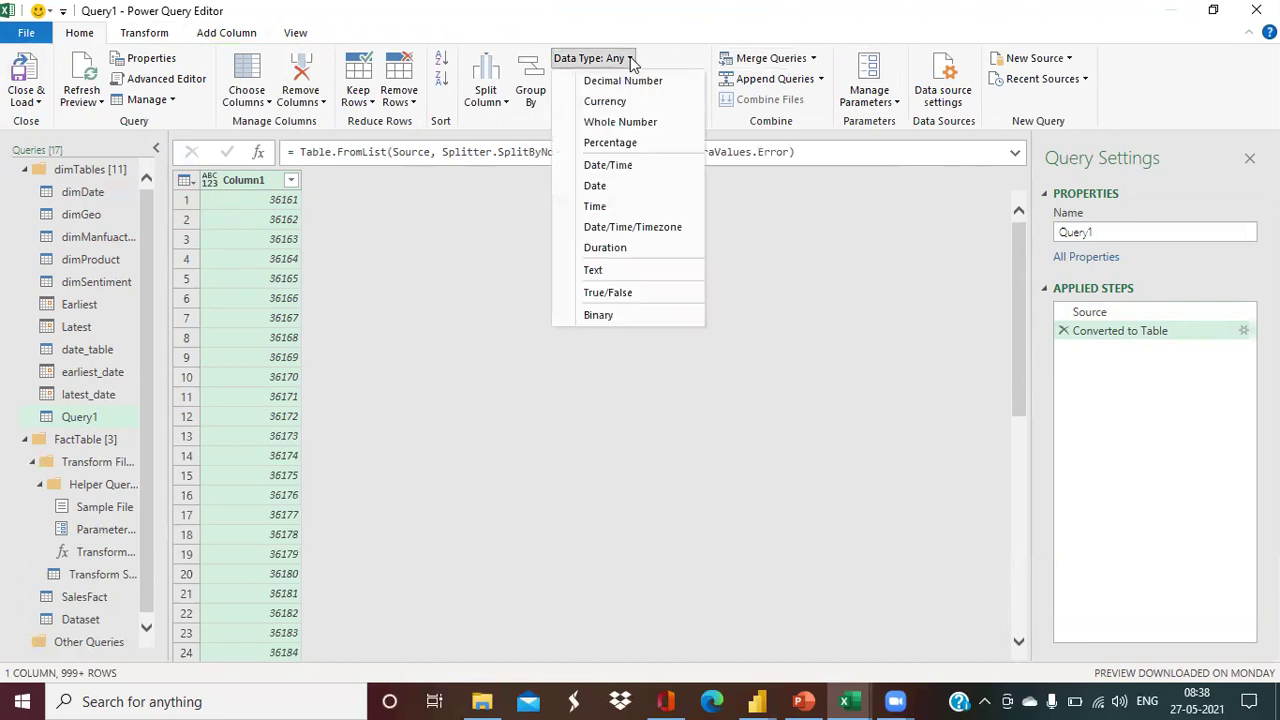
{"action": "left_click", "coordinate": [605, 186]}
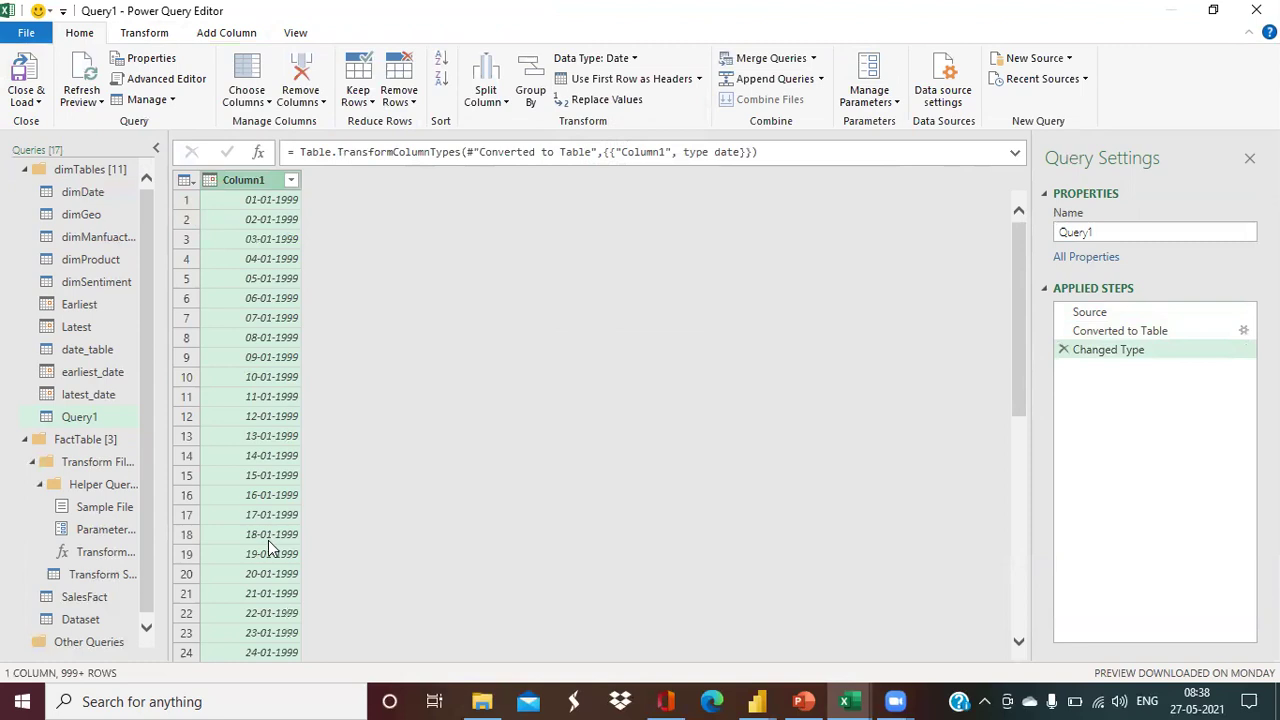
{"action": "double_click", "coordinate": [266, 180]}
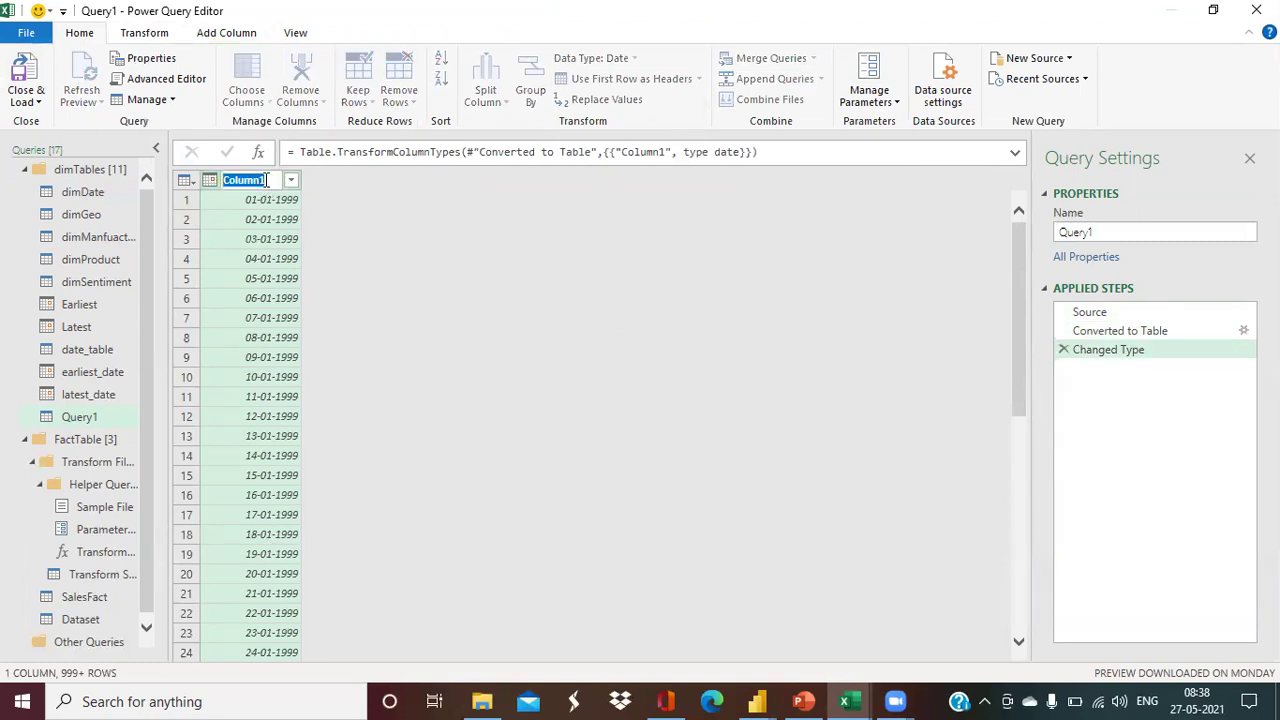
{"action": "type", "text": "Date"}
{"action": "key", "text": "Return"}
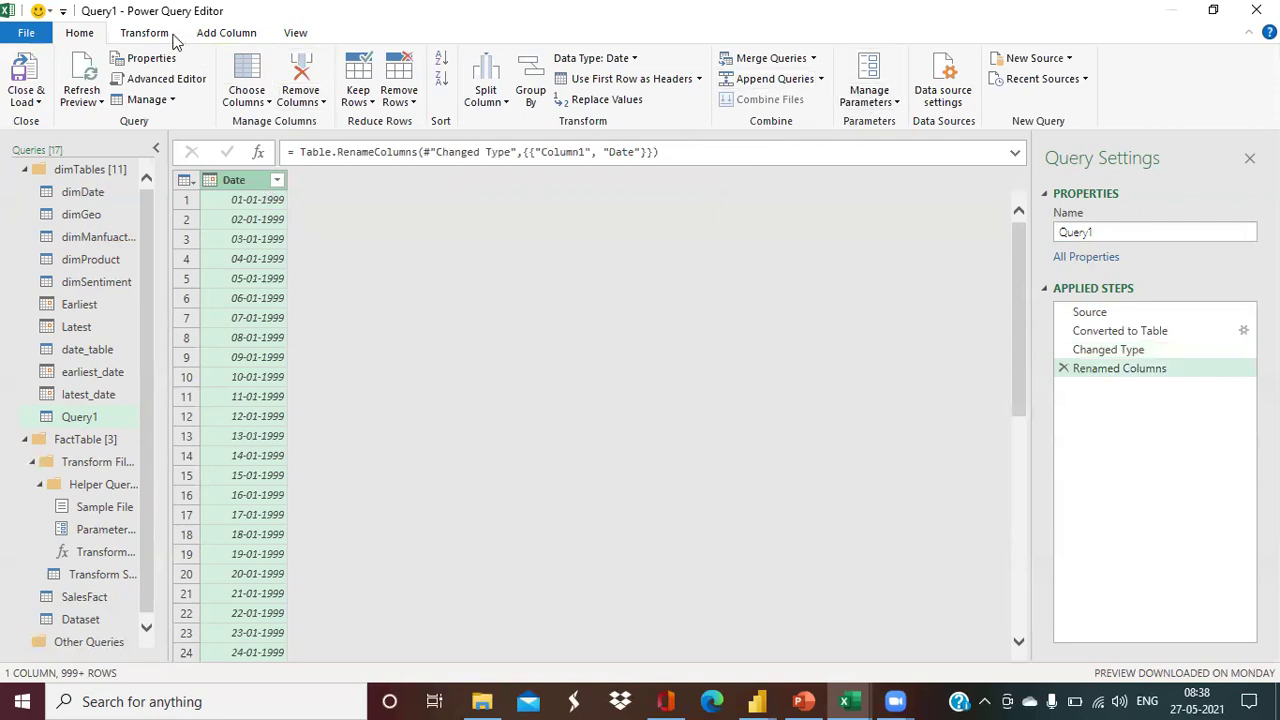
Add a Year column extracted from the Date column.
{"action": "left_click", "coordinate": [214, 36]}
{"action": "left_click", "coordinate": [740, 108]}
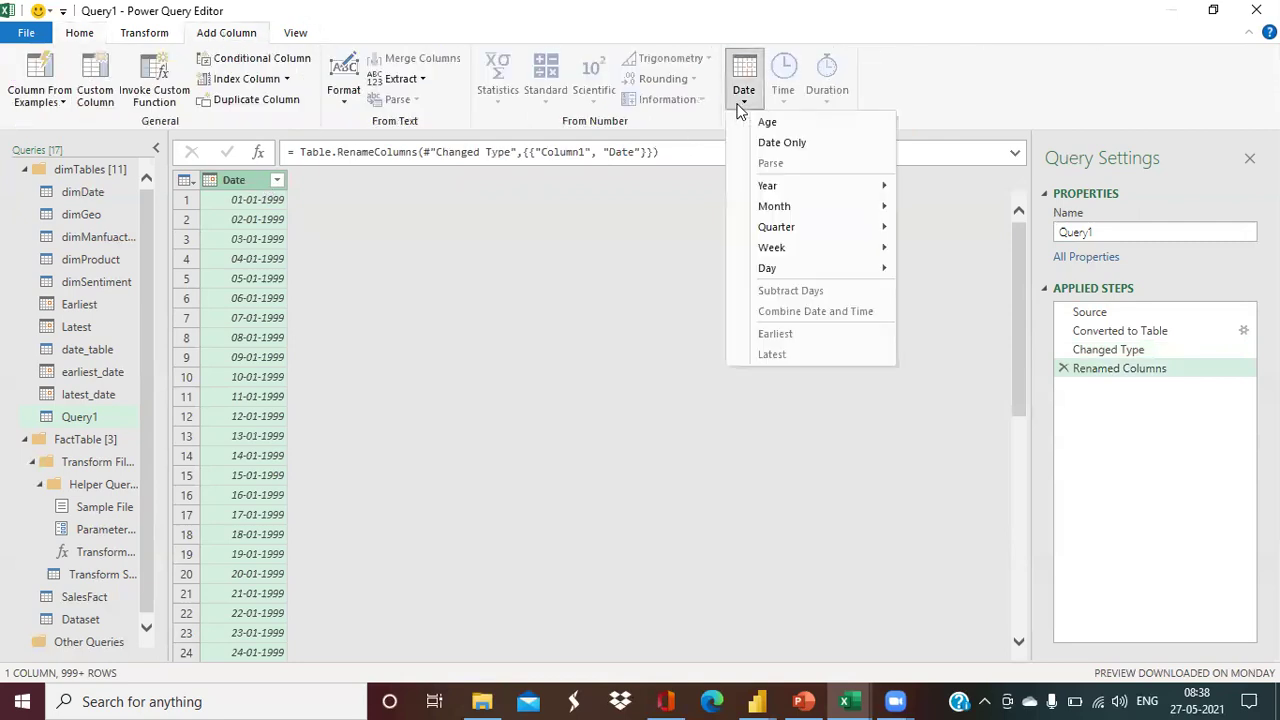
{"action": "mouse_move", "coordinate": [780, 189]}
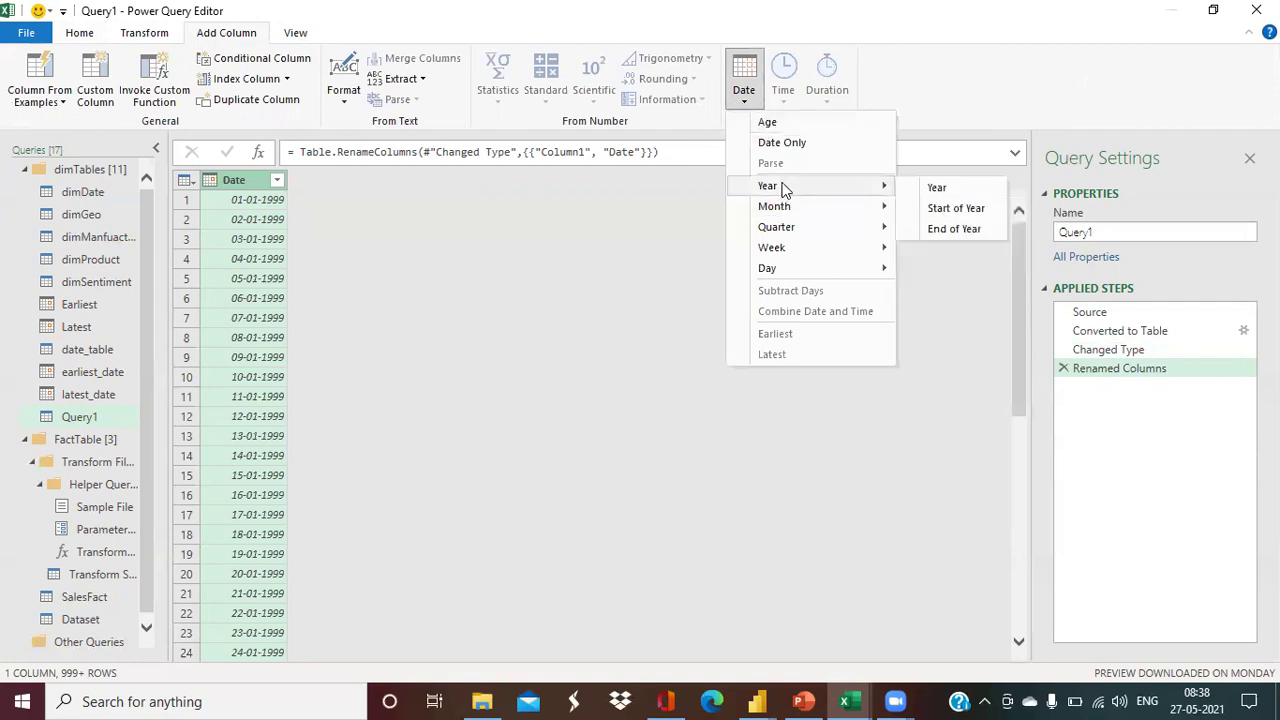
{"action": "left_click", "coordinate": [946, 190]}
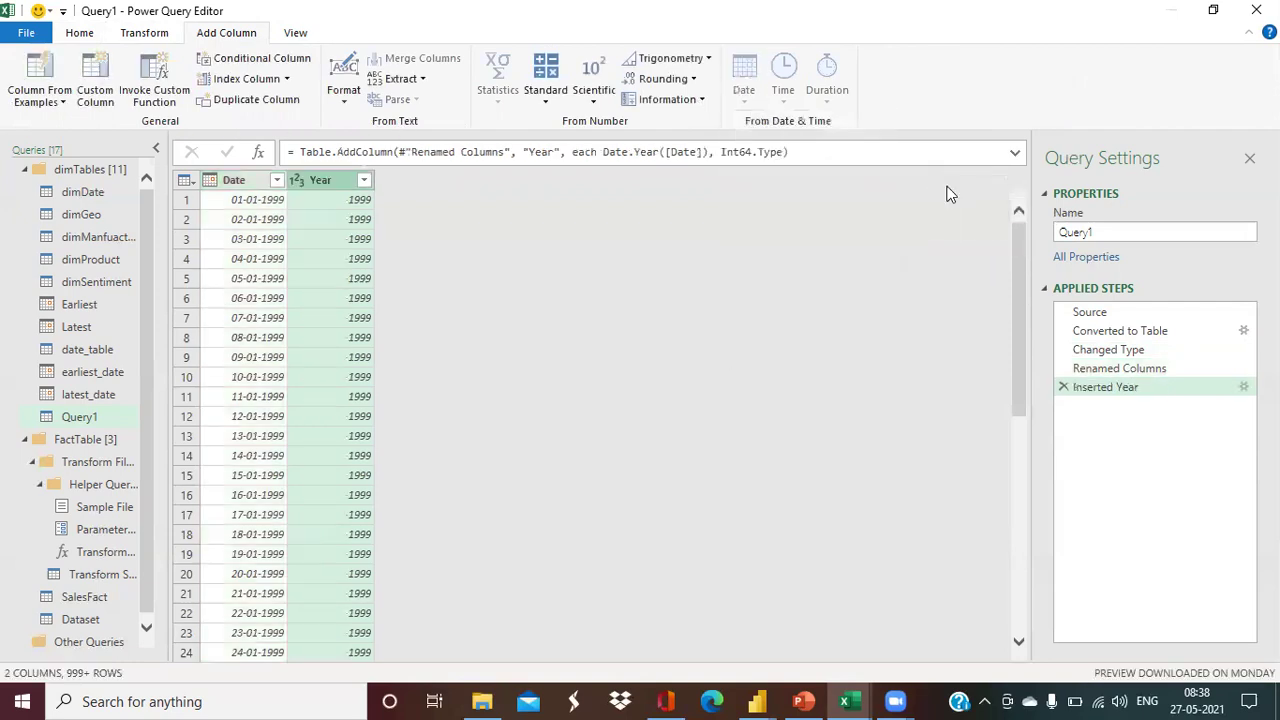
Add a Month Name column extracted from the Date column.
{"action": "left_click", "coordinate": [236, 180]}
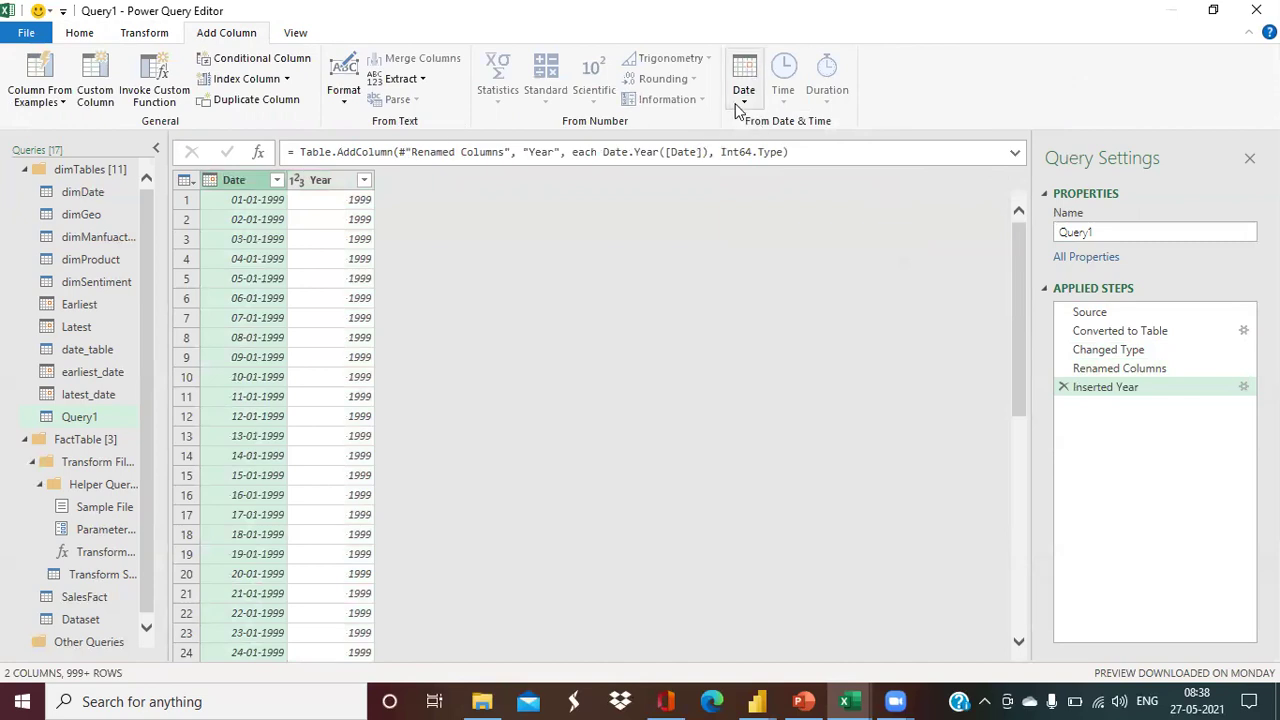
{"action": "left_click", "coordinate": [737, 108]}
{"action": "mouse_move", "coordinate": [785, 192]}
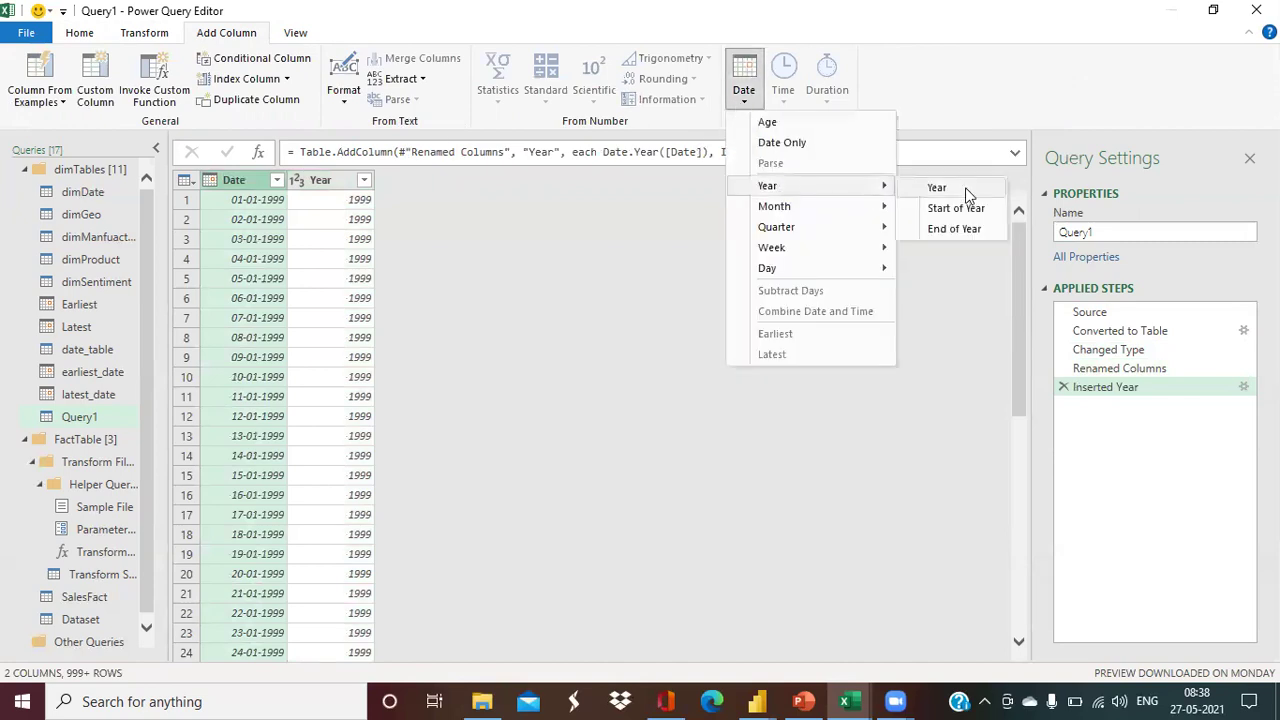
{"action": "mouse_move", "coordinate": [845, 215]}
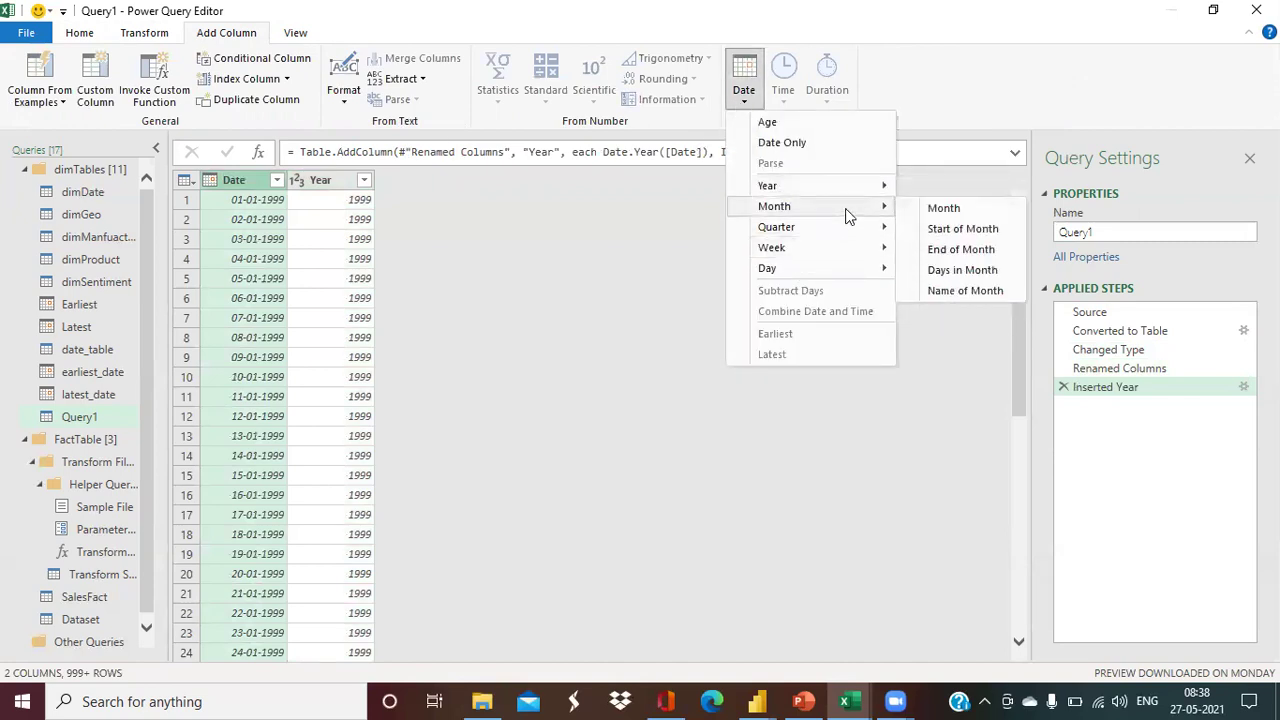
{"action": "left_click", "coordinate": [966, 291]}
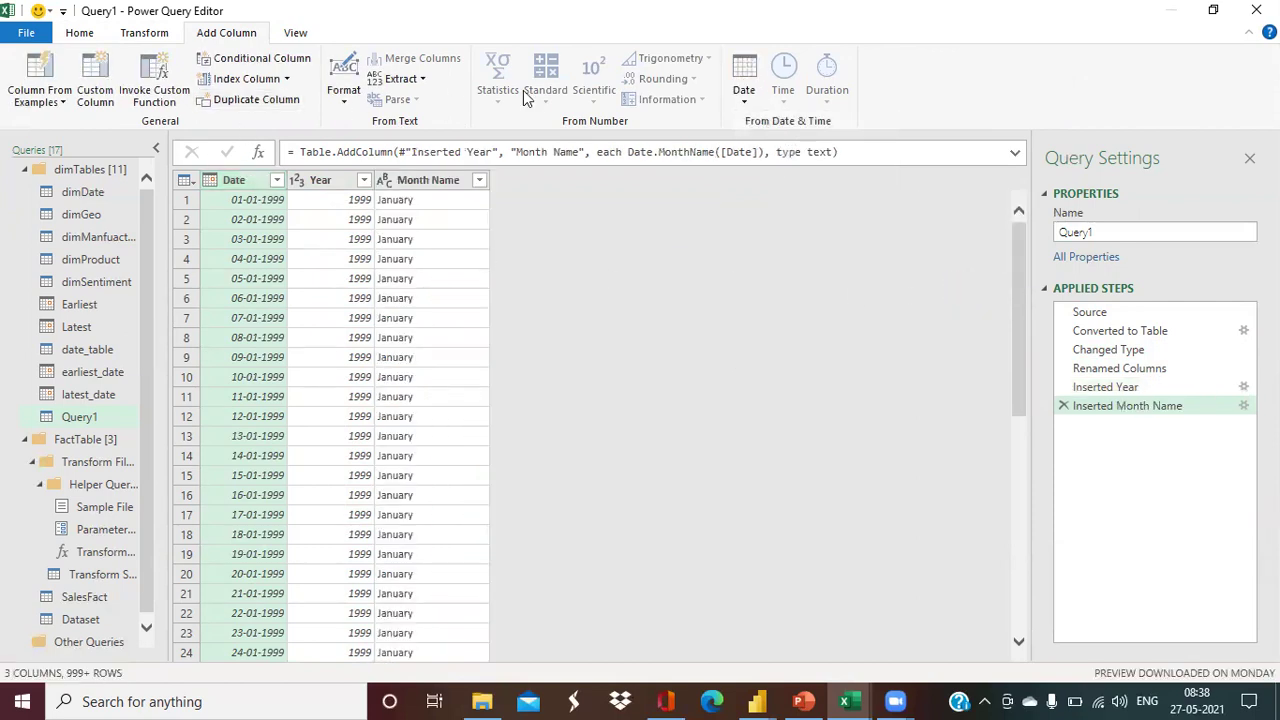
Add a Days in Month column and a month number column from the Date column.
{"action": "left_click", "coordinate": [743, 88]}
{"action": "mouse_move", "coordinate": [790, 207]}
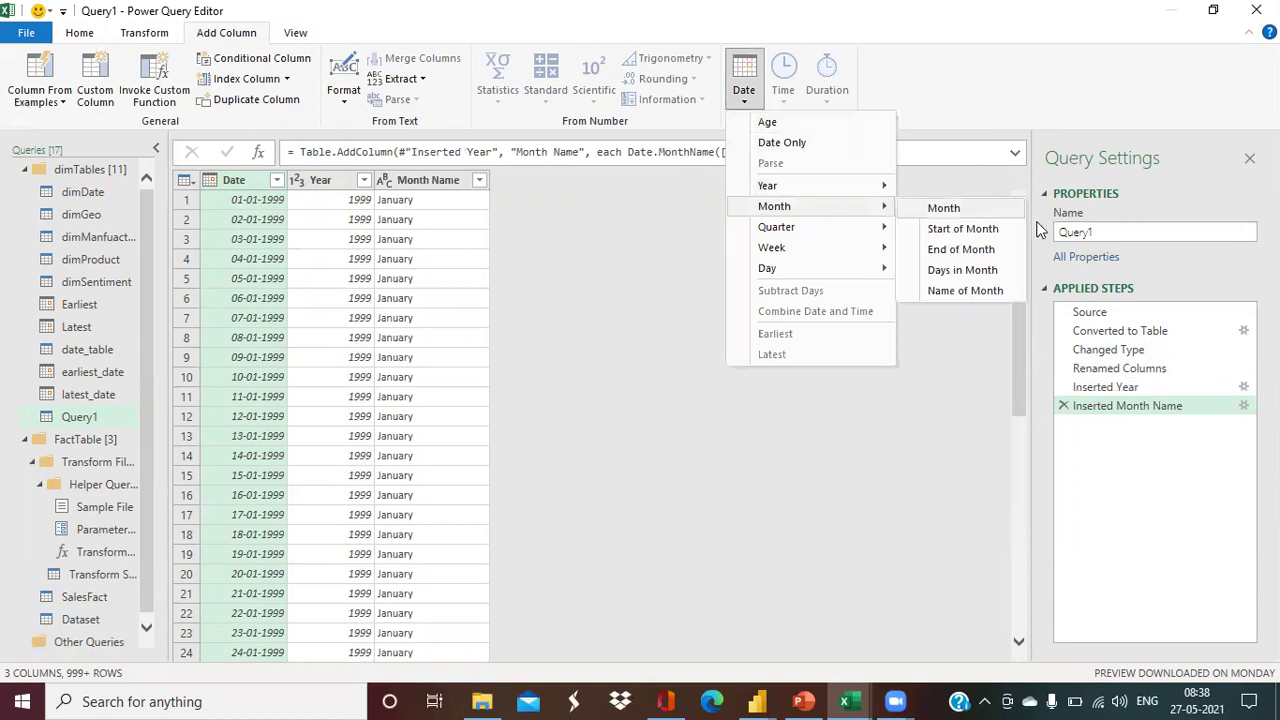
{"action": "left_click", "coordinate": [982, 272]}
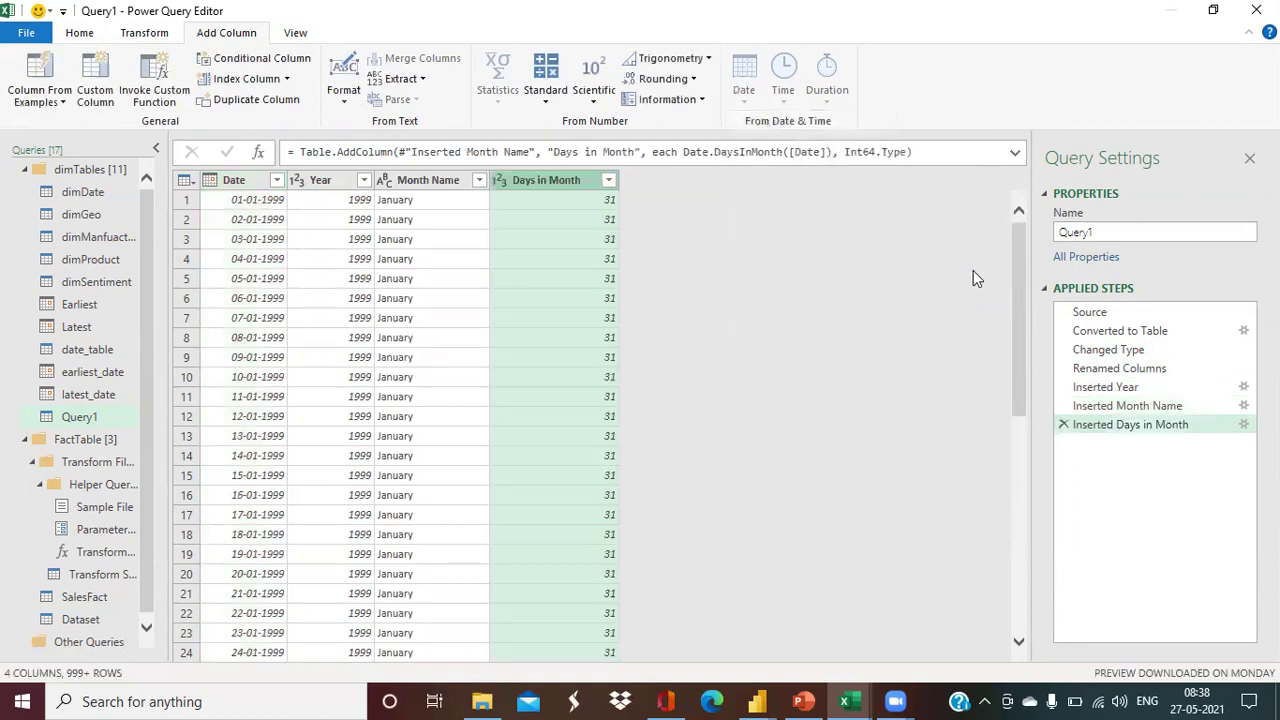
{"action": "left_click", "coordinate": [240, 185]}
{"action": "left_click", "coordinate": [743, 88]}
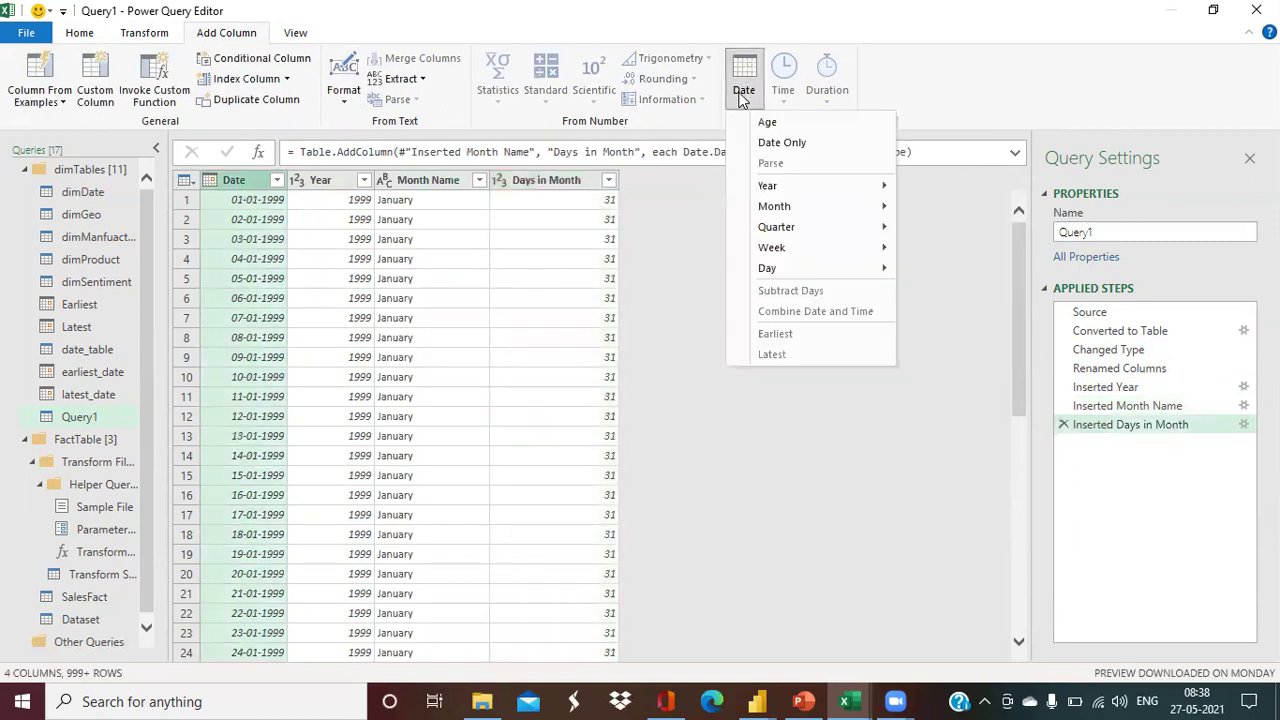
{"action": "mouse_move", "coordinate": [790, 206]}
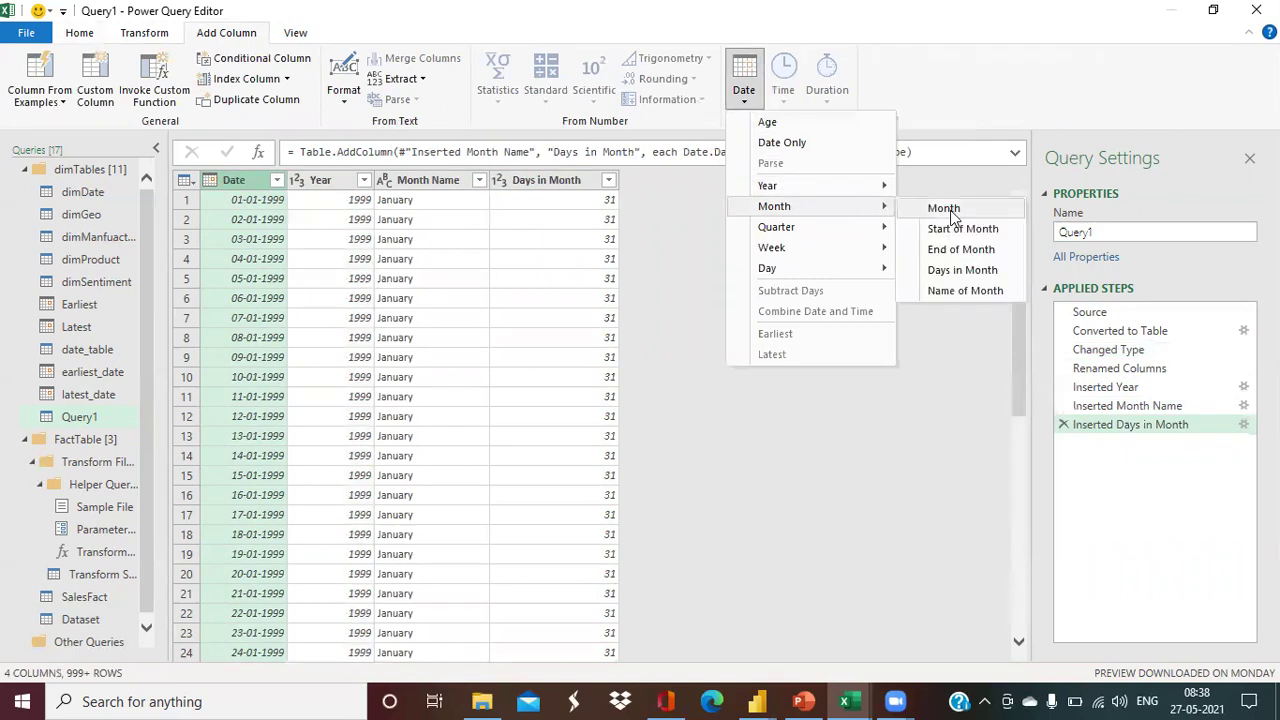
{"action": "left_click", "coordinate": [947, 210]}
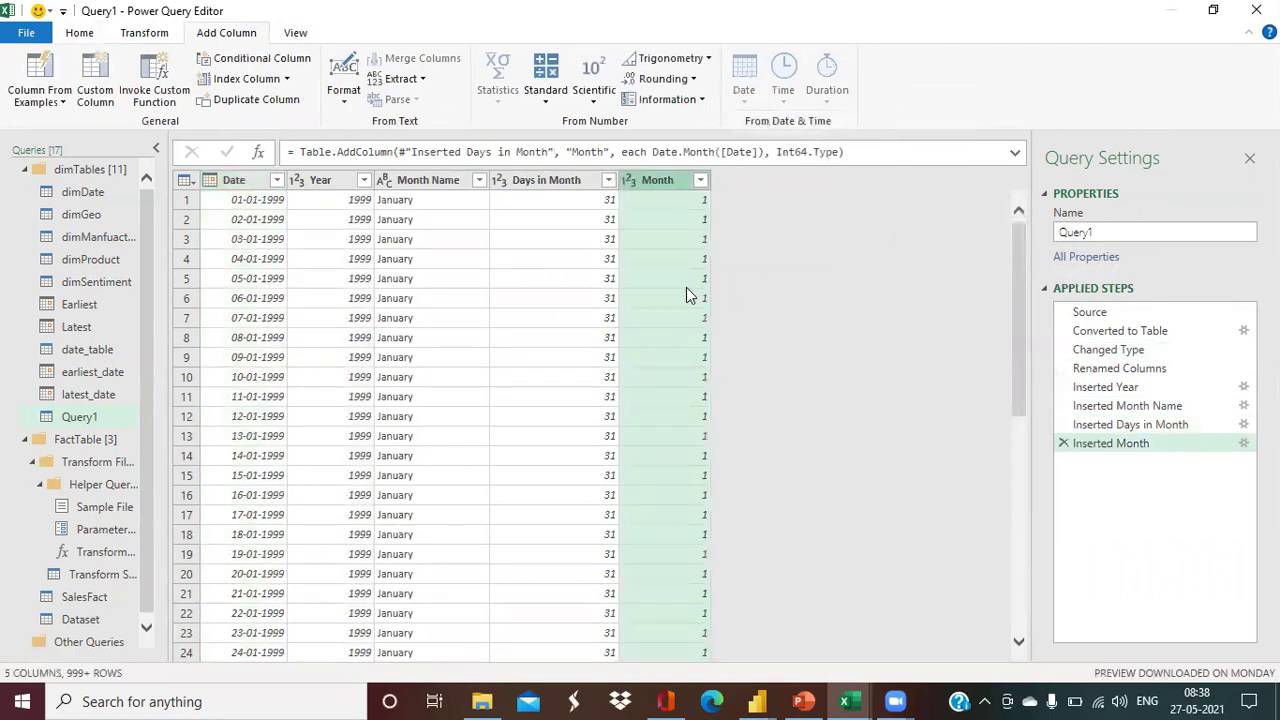
Add a Quarter of Year column based on the Date column.
{"action": "left_click", "coordinate": [250, 192]}
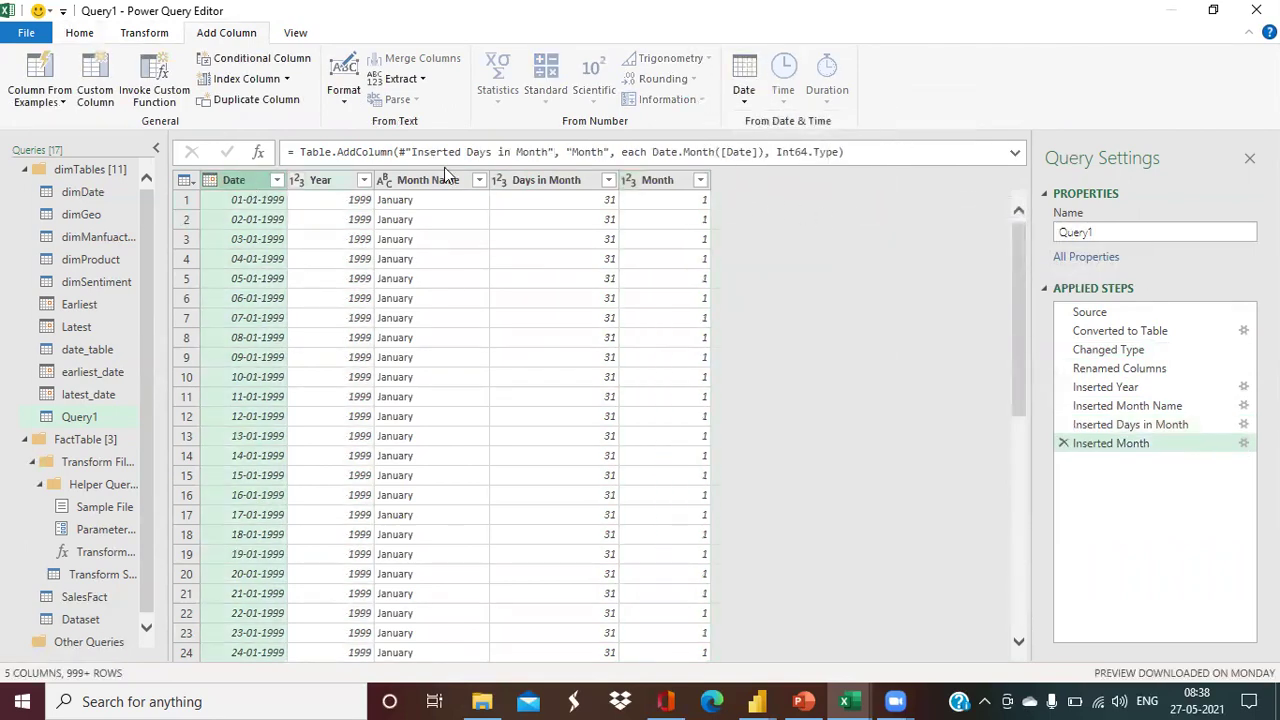
{"action": "left_click", "coordinate": [747, 98]}
{"action": "mouse_move", "coordinate": [816, 229]}
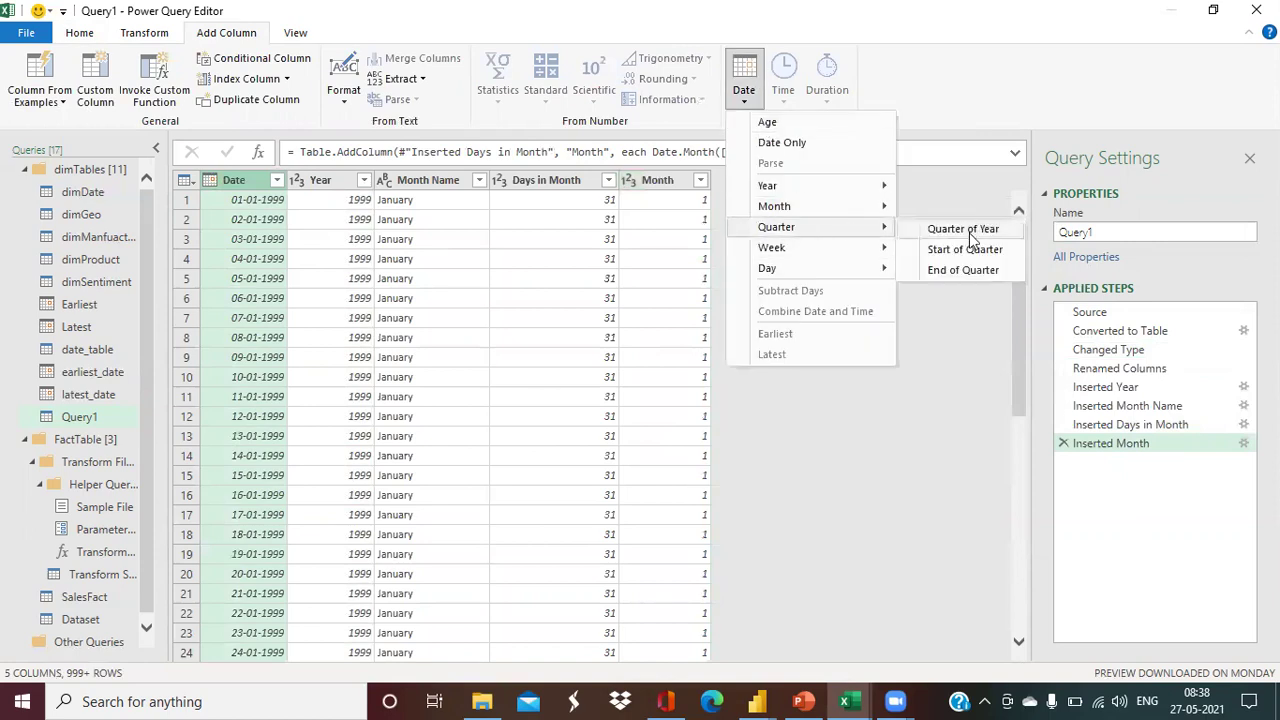
{"action": "left_click", "coordinate": [968, 236]}
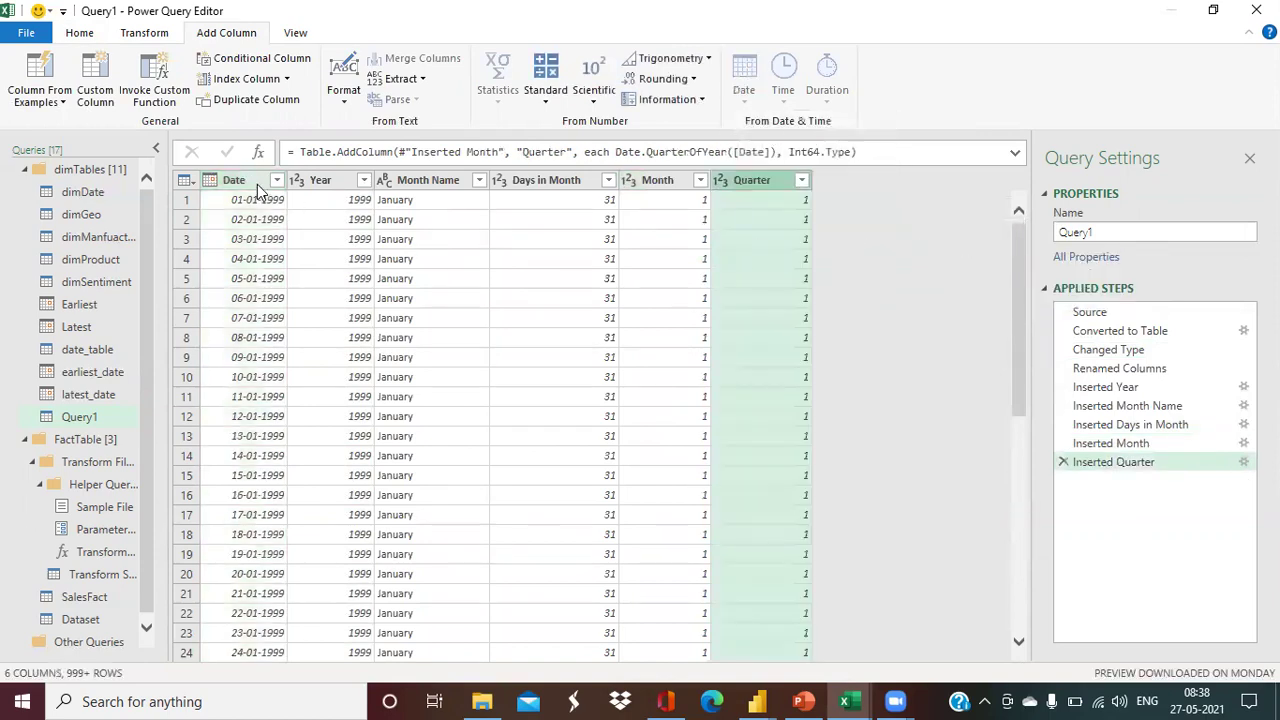
Add a column with the name of the day from the Date column and look through its rows.
{"action": "left_click", "coordinate": [264, 198]}
{"action": "left_click", "coordinate": [744, 92]}
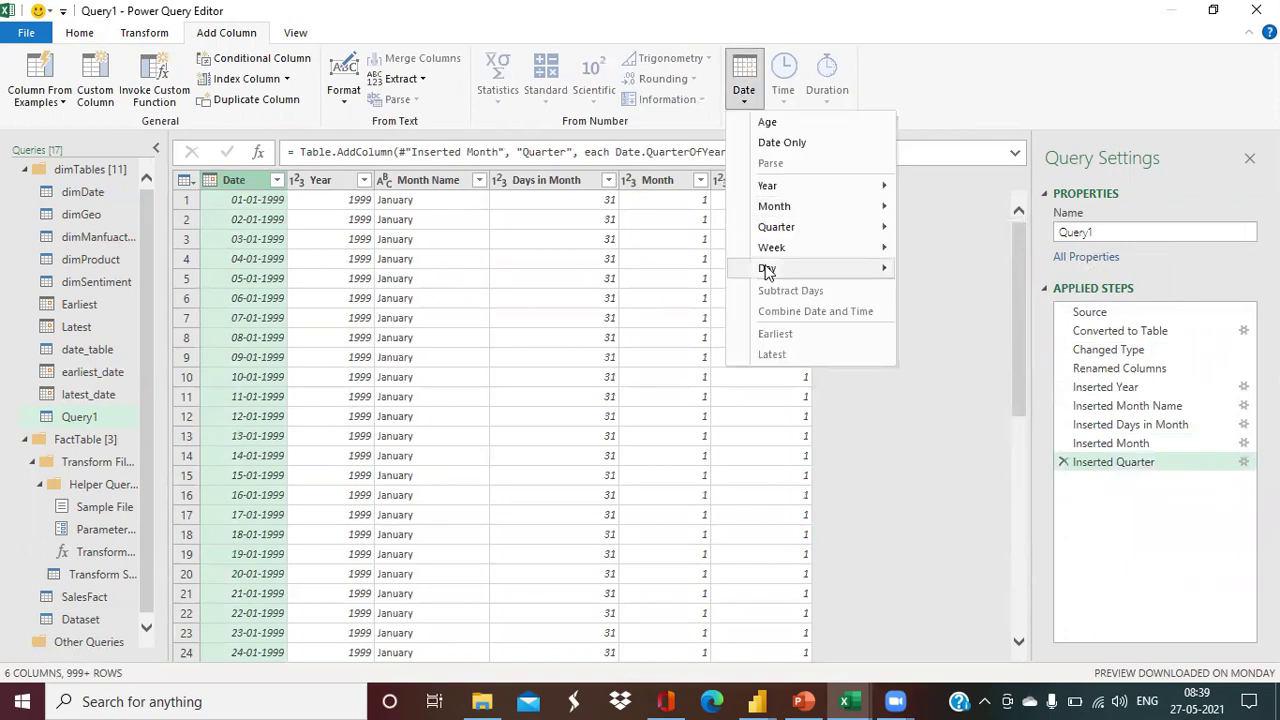
{"action": "mouse_move", "coordinate": [770, 272]}
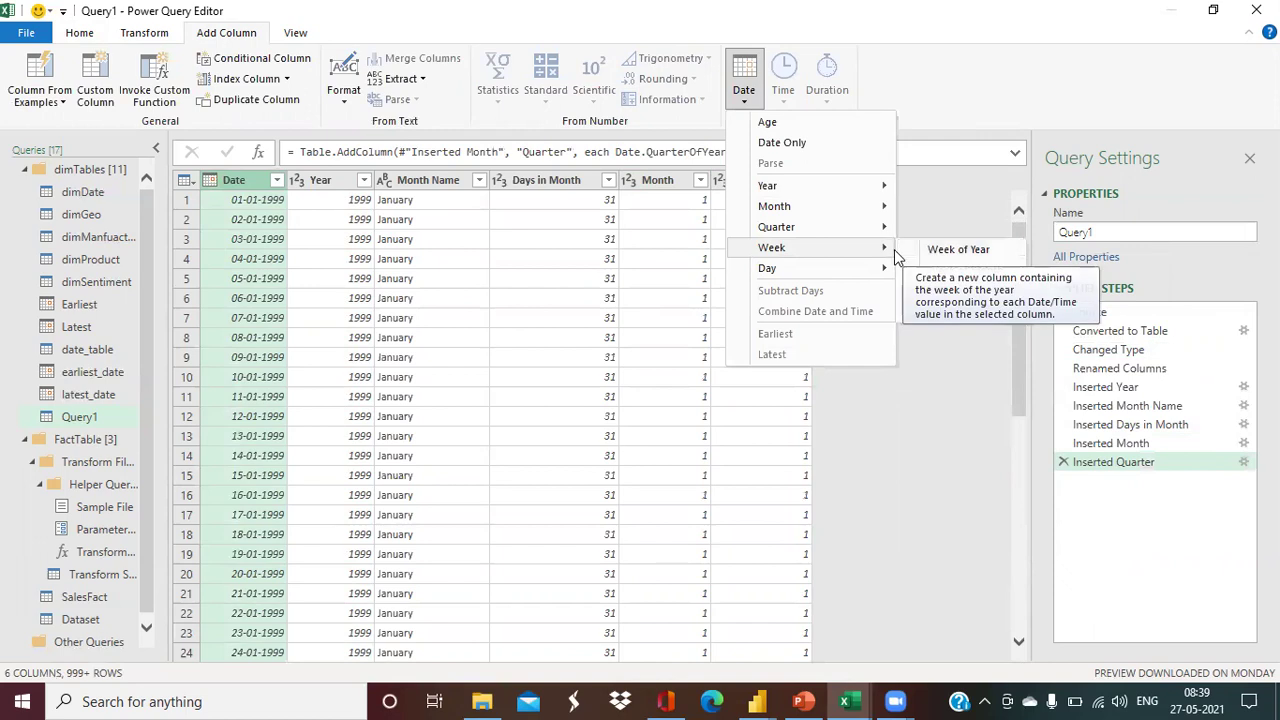
{"action": "mouse_move", "coordinate": [843, 269]}
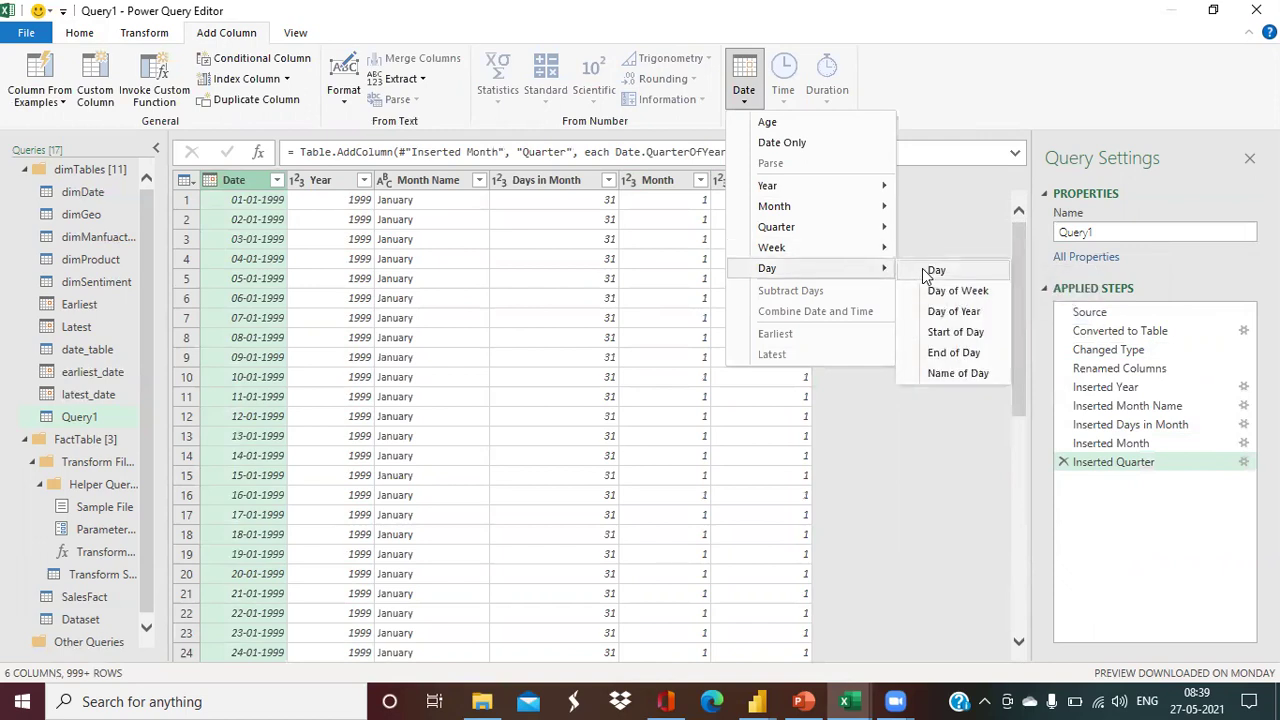
{"action": "left_click", "coordinate": [939, 380]}
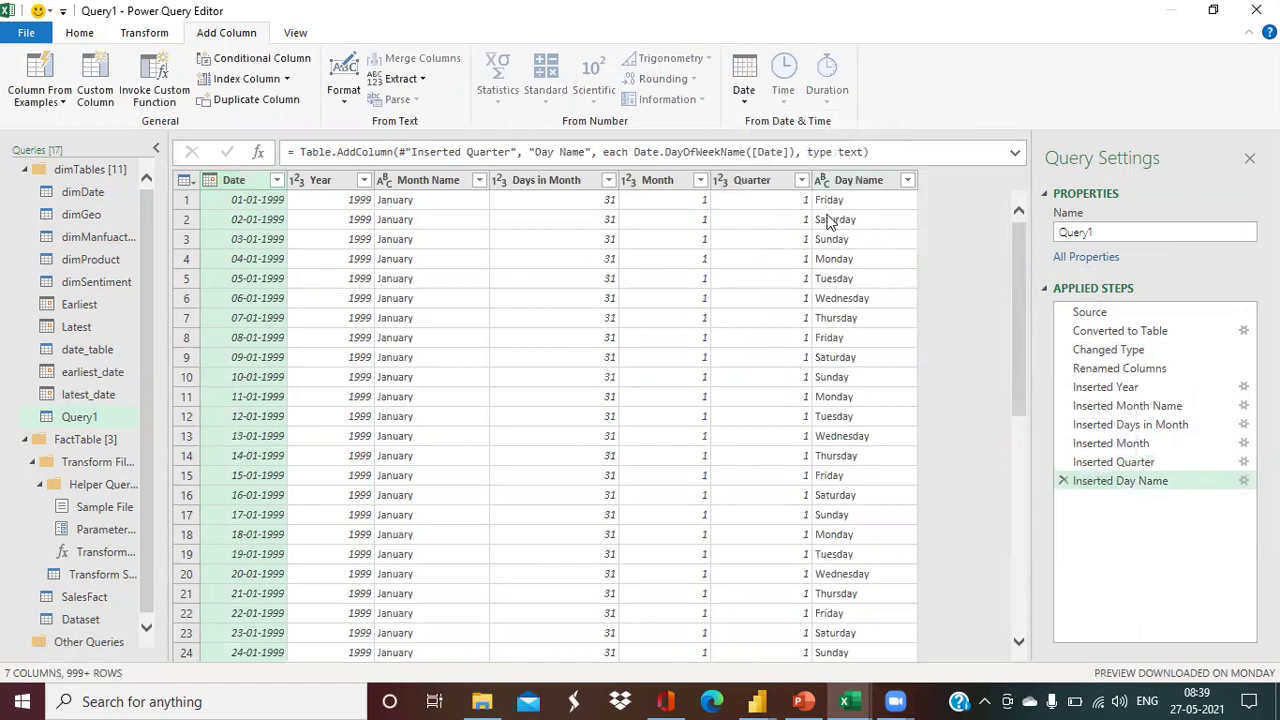
{"action": "scroll", "coordinate": [832, 225], "scroll_direction": "down", "scroll_amount": 15}
{"action": "scroll", "coordinate": [840, 250], "scroll_direction": "up", "scroll_amount": 15}
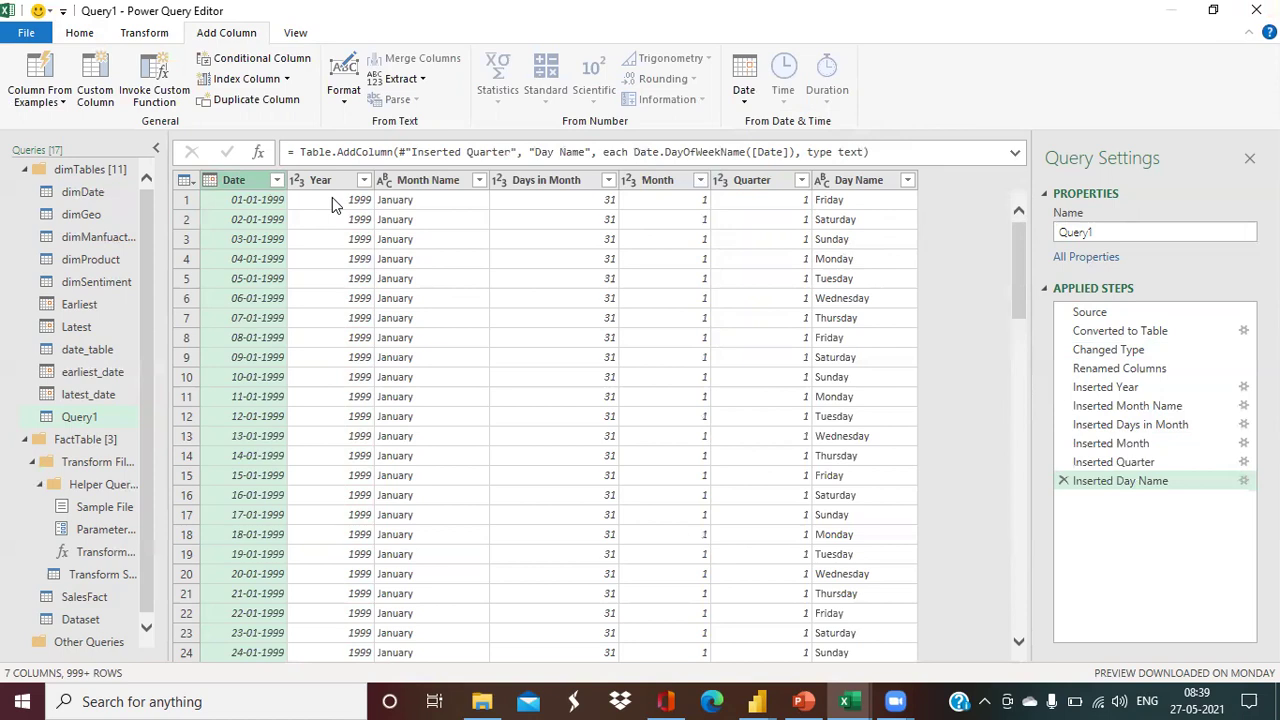
Check the values of the earliest_date and latest_date queries and rename Query1 as Calendar.
{"action": "left_click", "coordinate": [92, 373]}
{"action": "left_click", "coordinate": [89, 394]}
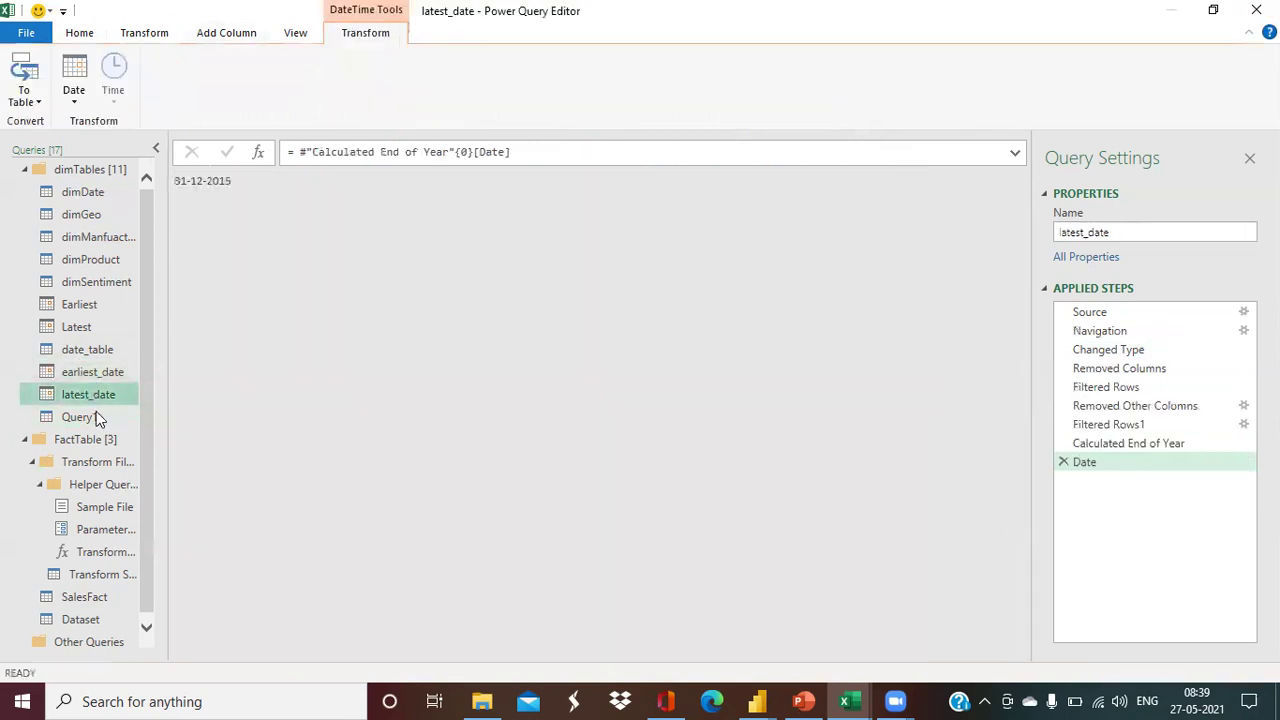
{"action": "left_click", "coordinate": [94, 414]}
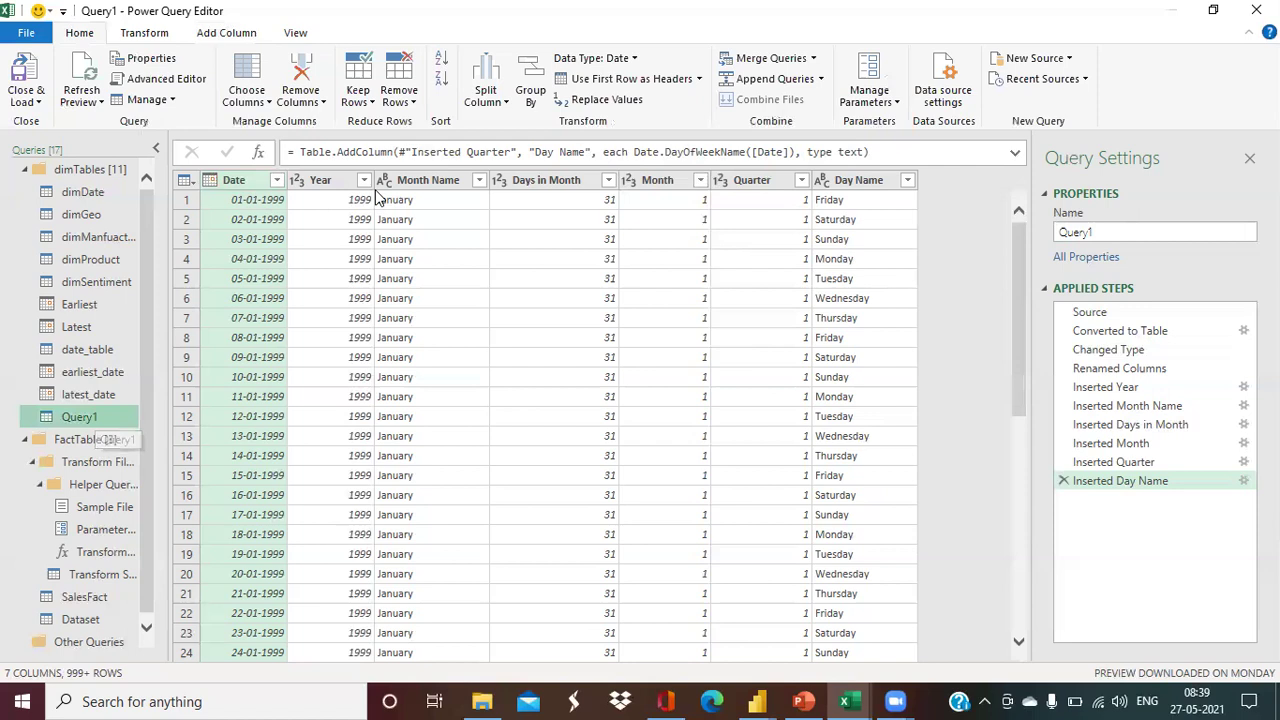
{"action": "left_click", "coordinate": [1116, 233]}
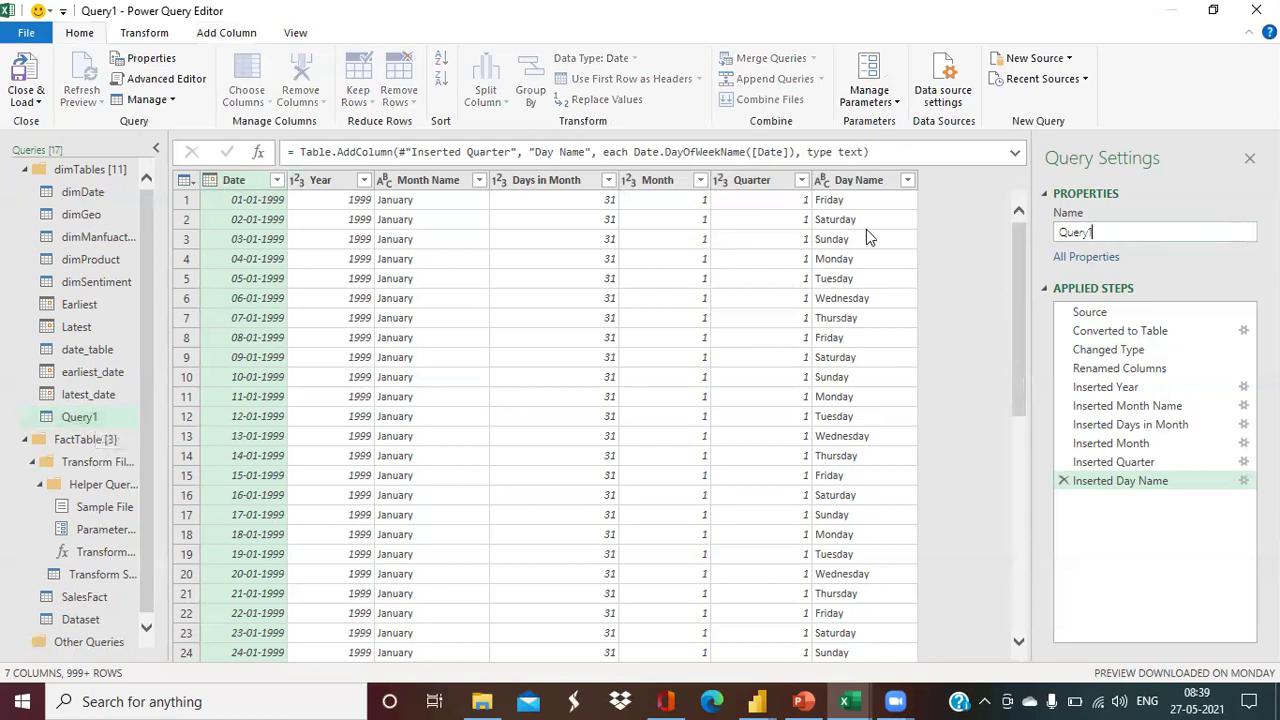
{"action": "double_click", "coordinate": [1098, 233]}
{"action": "type", "text": "Calendar"}
{"action": "key", "text": "BackSpace"}
{"action": "key", "text": "BackSpace"}
{"action": "key", "text": "BackSpace"}
{"action": "key", "text": "BackSpace"}
{"action": "key", "text": "BackSpace"}
{"action": "type", "text": "endar"}
{"action": "key", "text": "Return"}
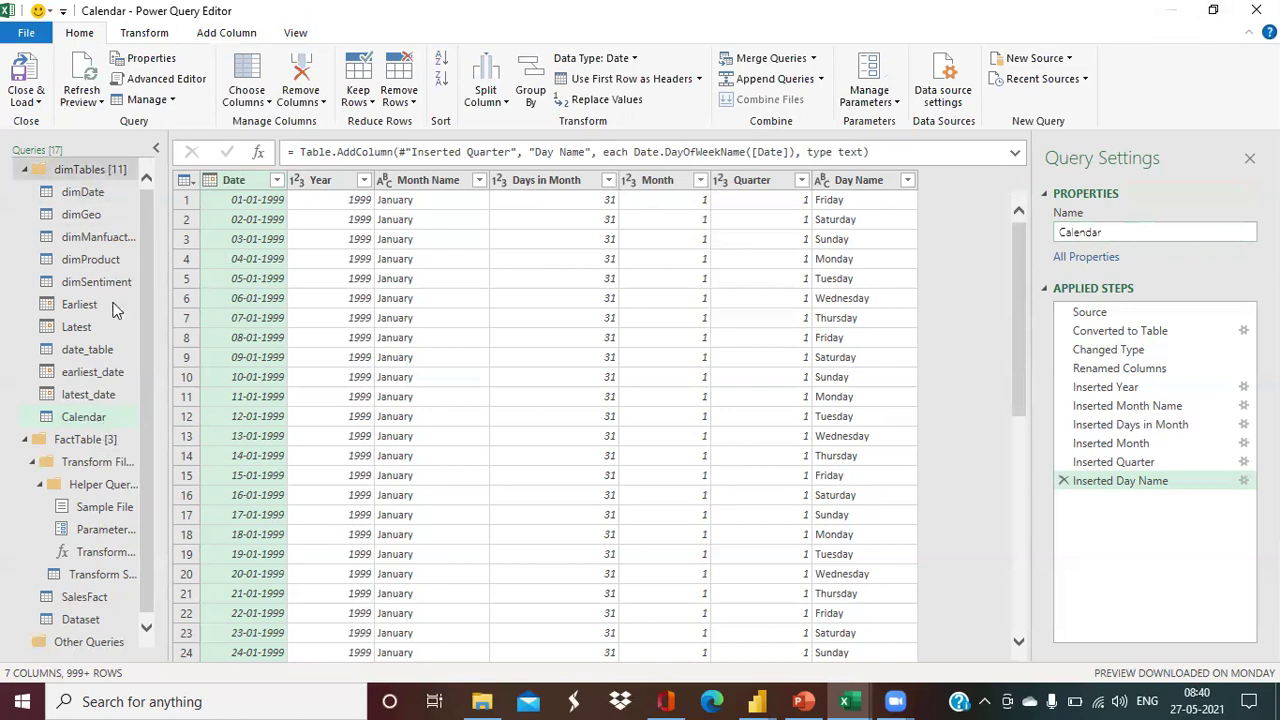
{"action": "left_click", "coordinate": [104, 374]}
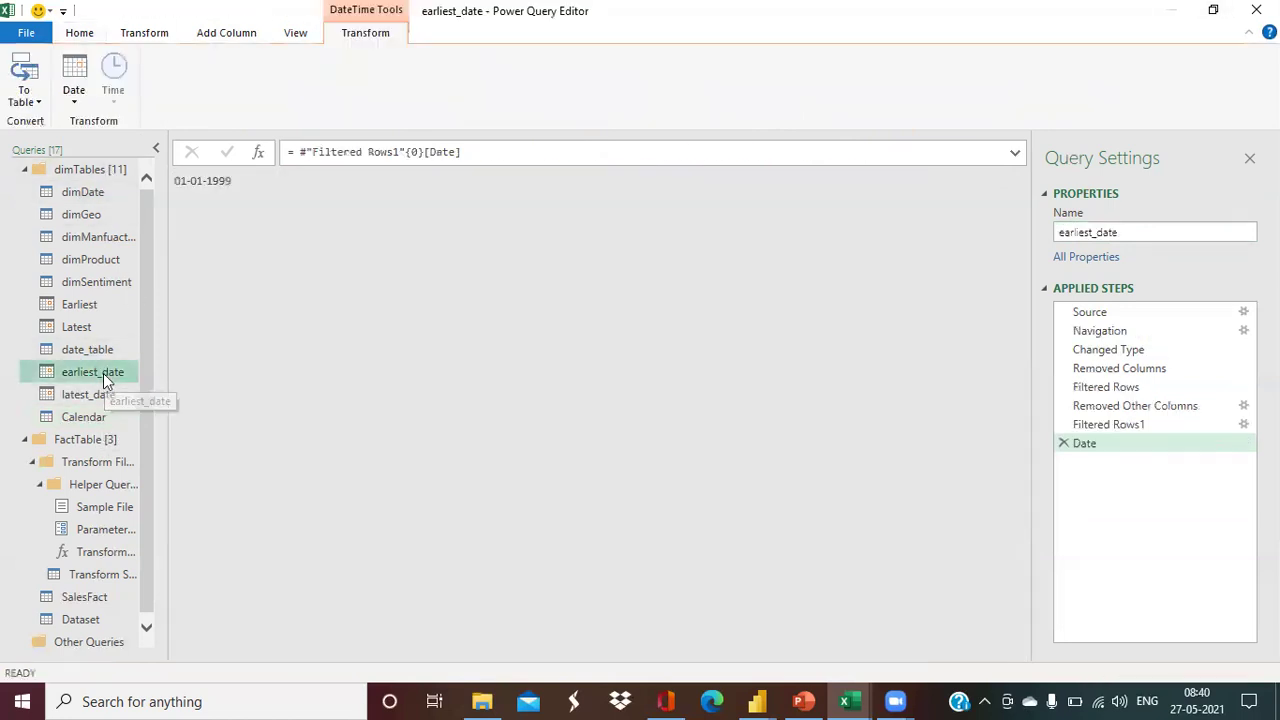
{"action": "right_click", "coordinate": [104, 374]}
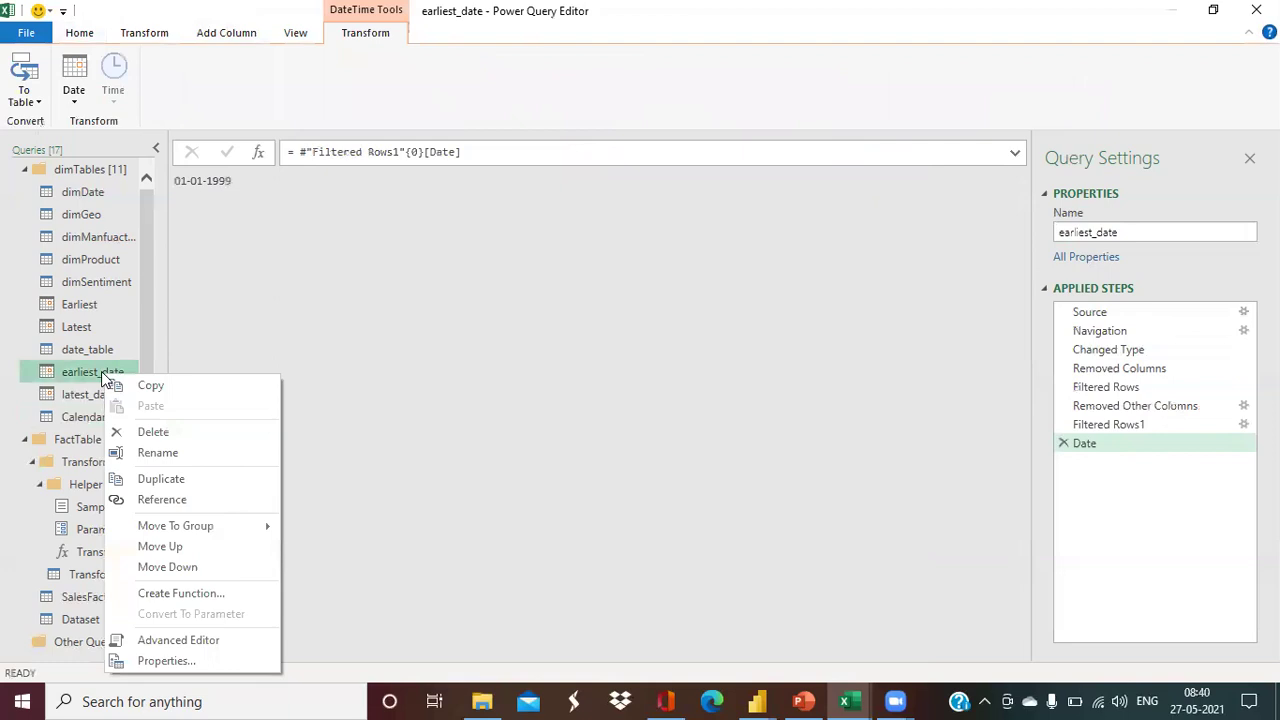
{"action": "left_click", "coordinate": [92, 415]}
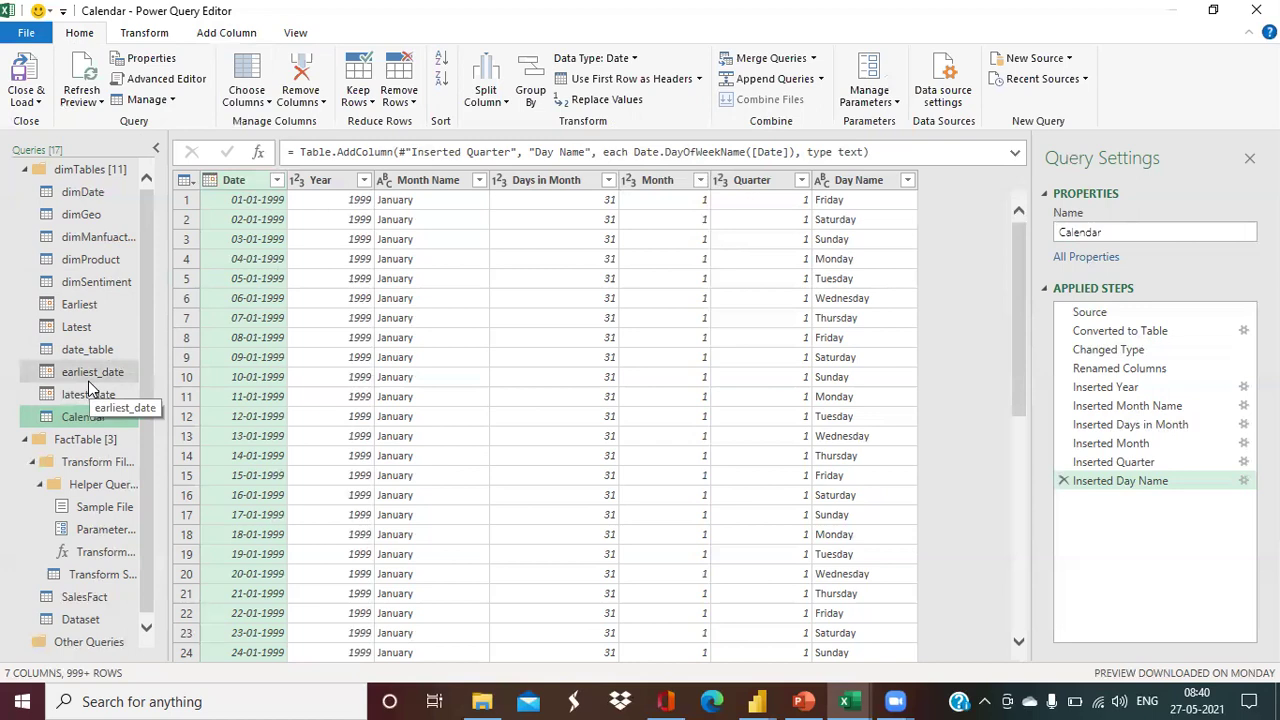
{"action": "left_click", "coordinate": [38, 102]}
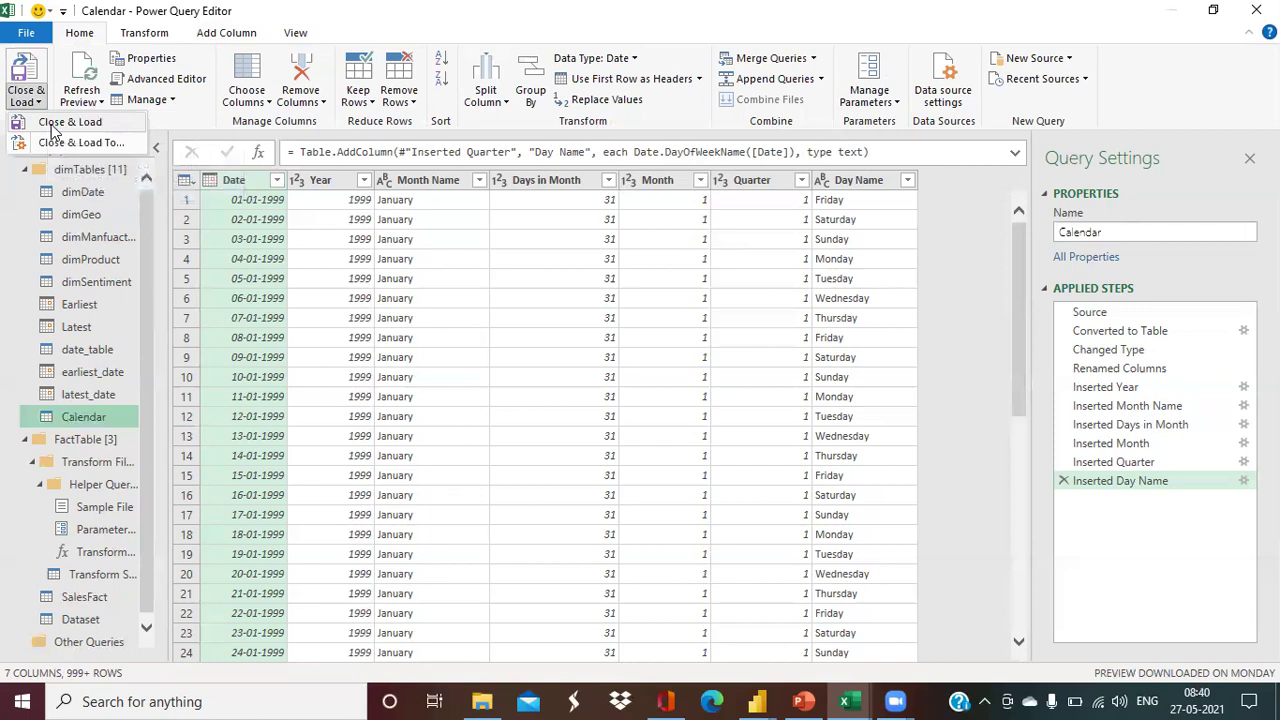
{"action": "left_click", "coordinate": [95, 380]}
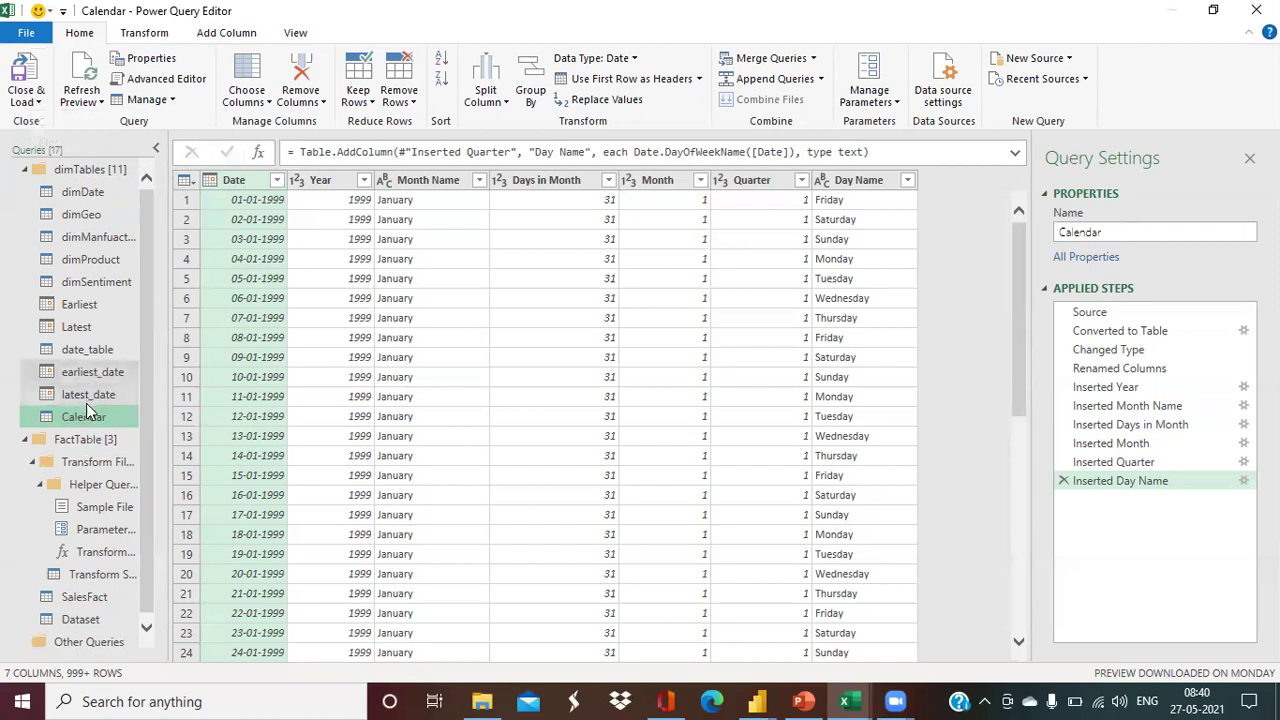
{"action": "left_click", "coordinate": [92, 375]}
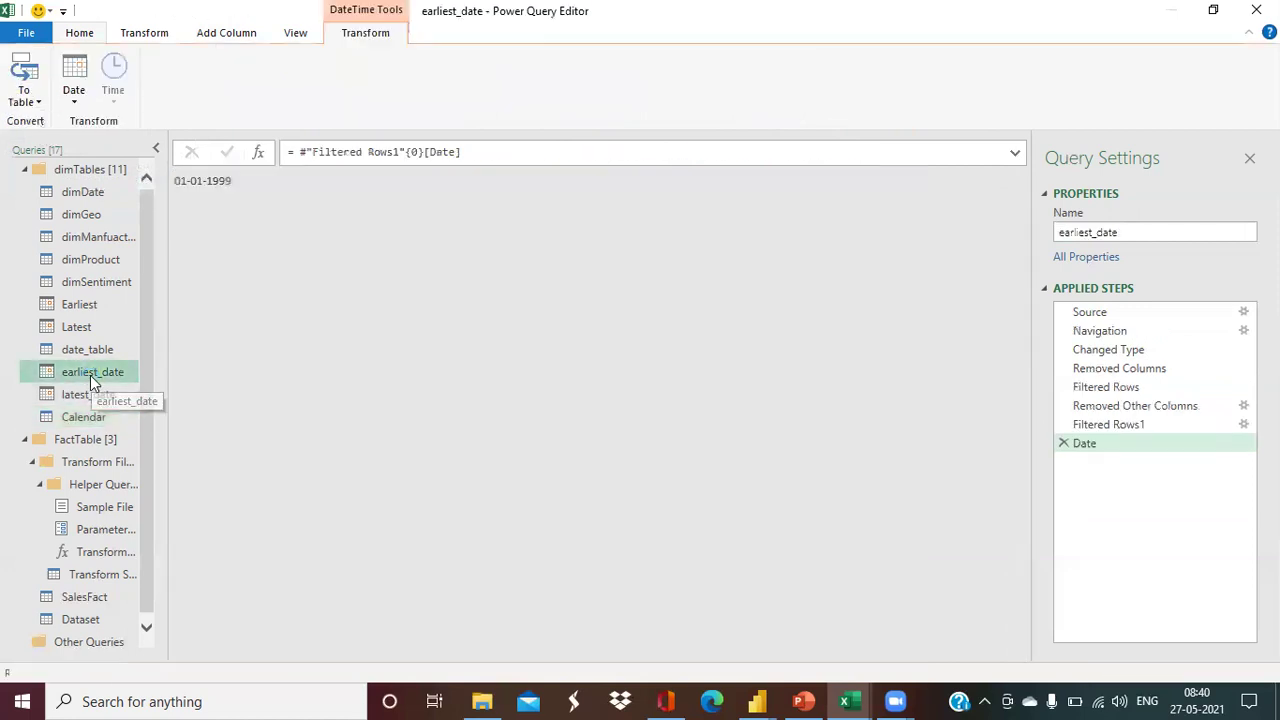
{"action": "right_click", "coordinate": [91, 374]}
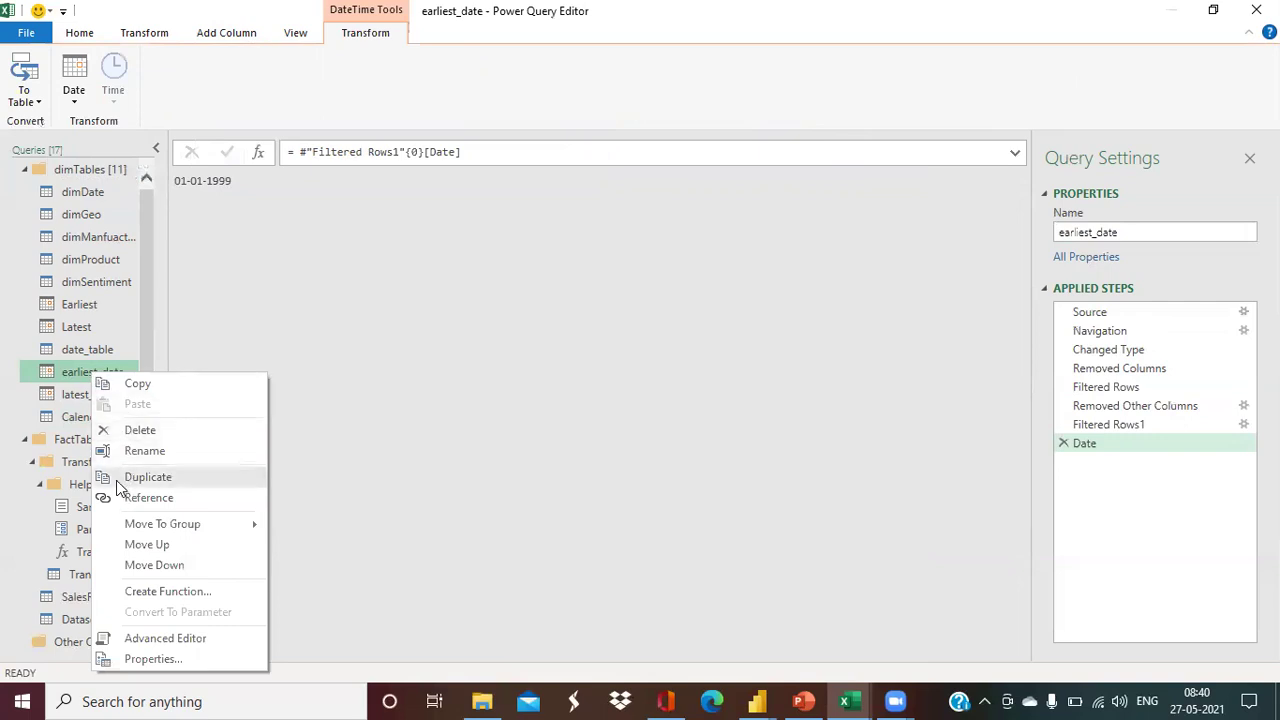
{"action": "left_click", "coordinate": [71, 418]}
Close the query editor, loading the Calendar query to the workbook, and look through the rows of its table.
{"action": "left_click", "coordinate": [71, 418]}
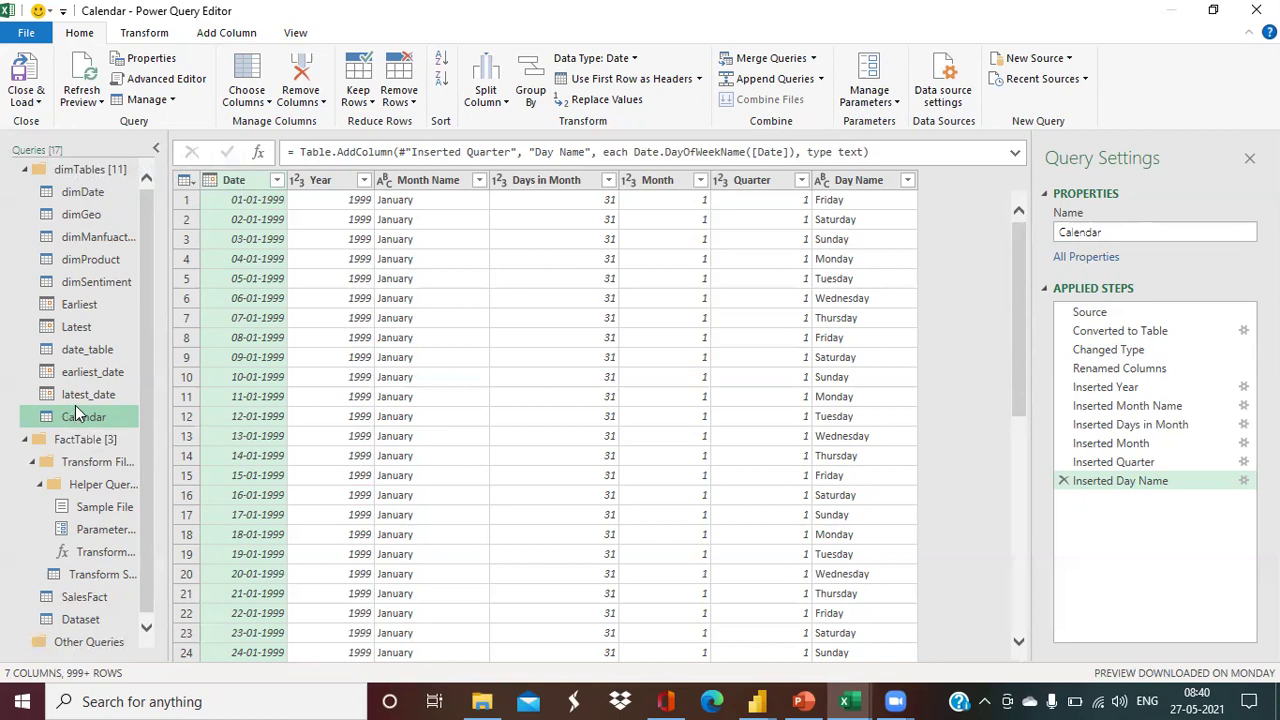
{"action": "left_click", "coordinate": [40, 103]}
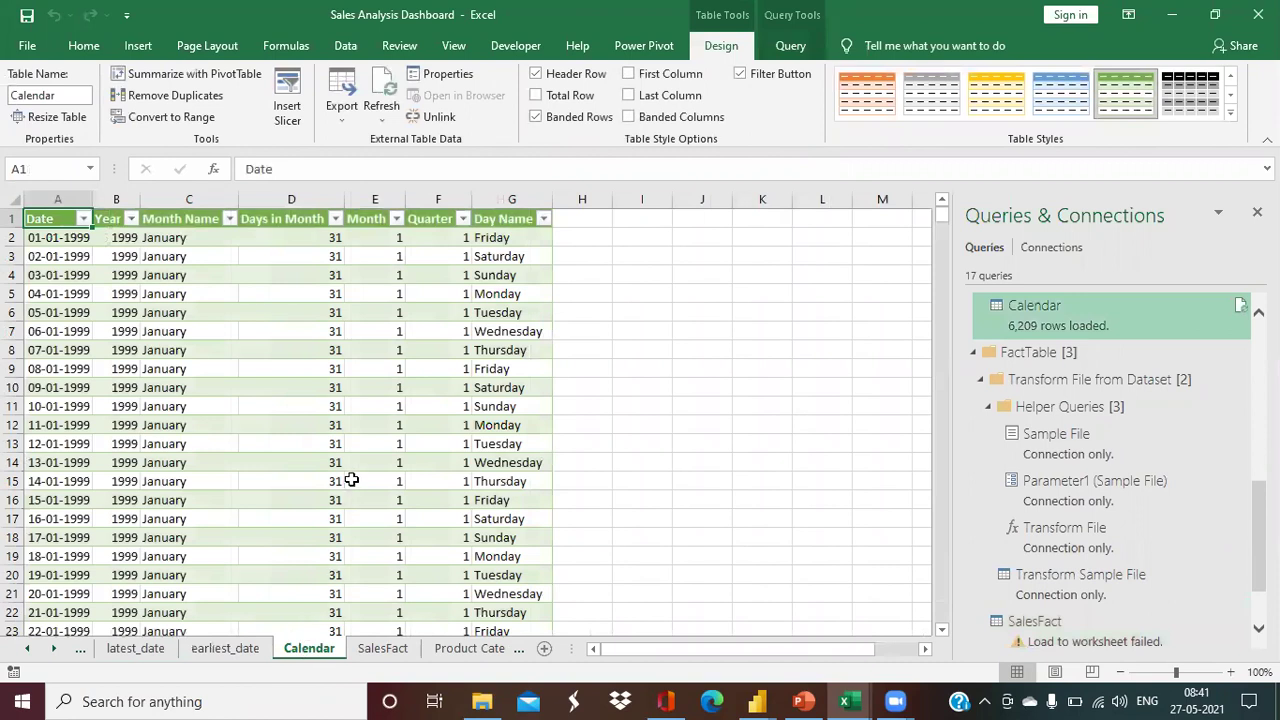
{"action": "left_click", "coordinate": [126, 328]}
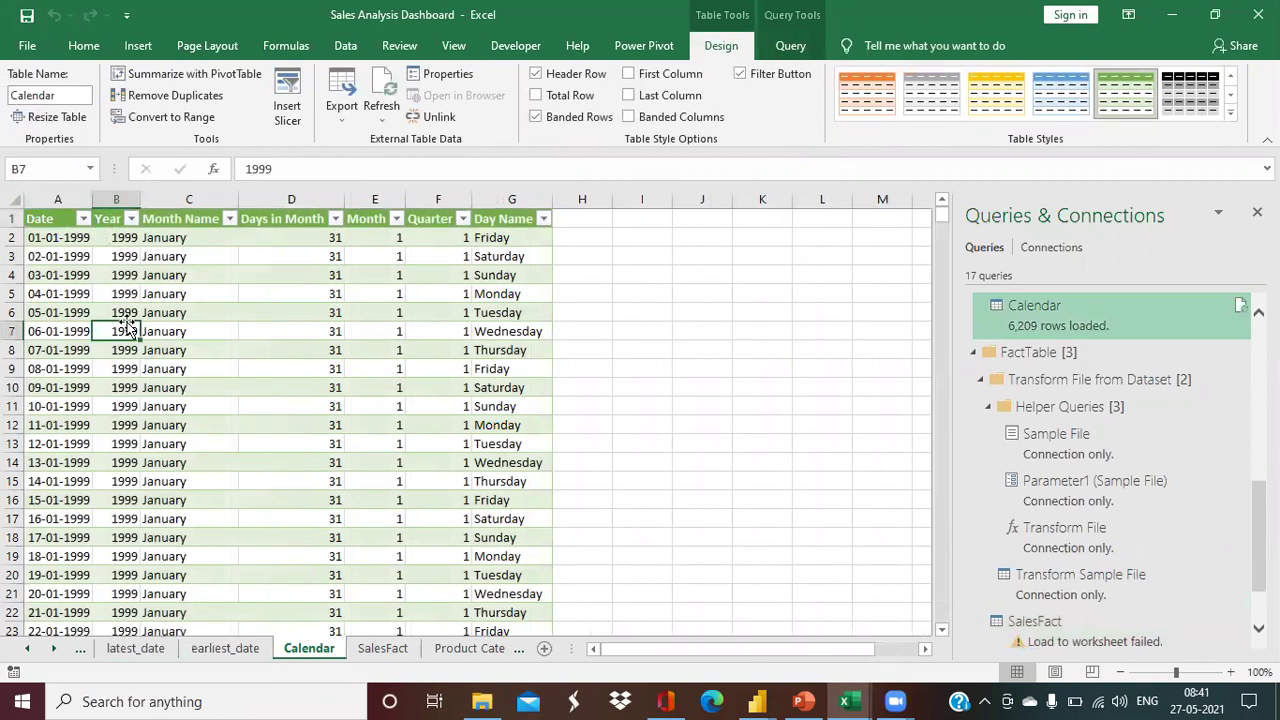
{"action": "left_click", "coordinate": [40, 298]}
{"action": "scroll", "coordinate": [405, 360], "scroll_direction": "down", "scroll_amount": 20}
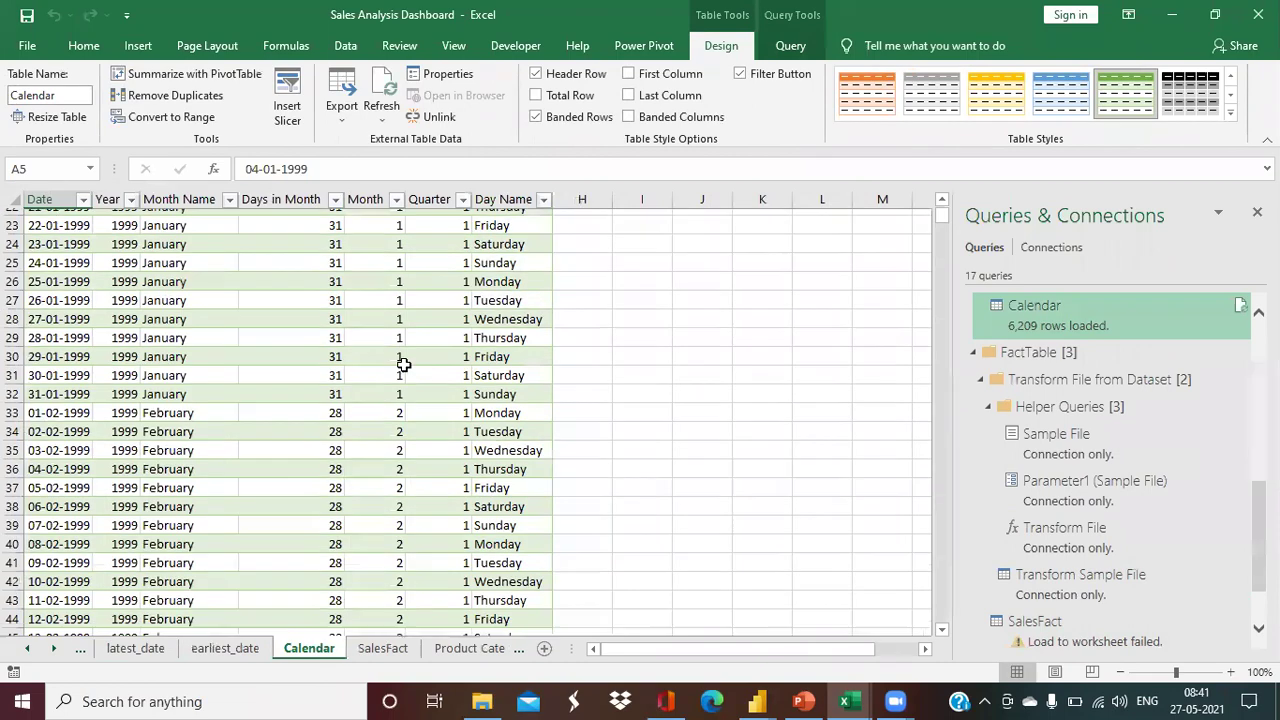
{"action": "scroll", "coordinate": [401, 372], "scroll_direction": "down", "scroll_amount": 20}
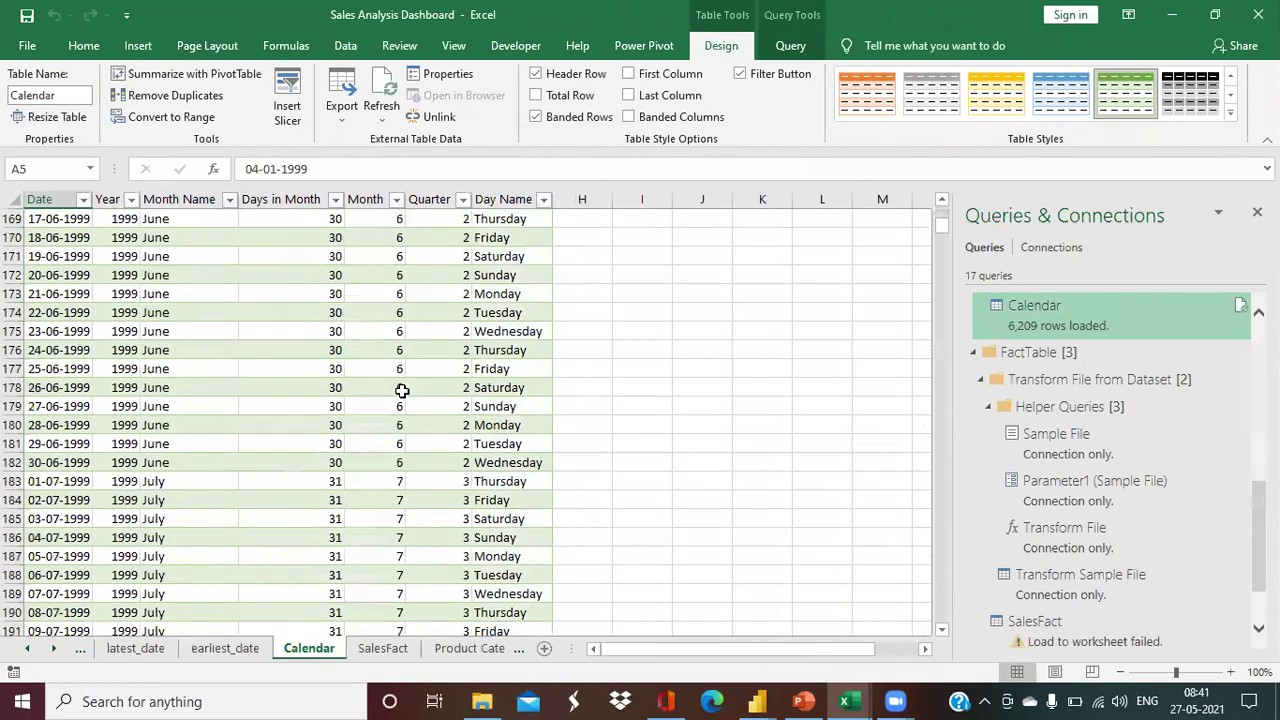
{"action": "scroll", "coordinate": [401, 390], "scroll_direction": "down", "scroll_amount": 17}
{"action": "scroll", "coordinate": [405, 385], "scroll_direction": "up", "scroll_amount": 20}
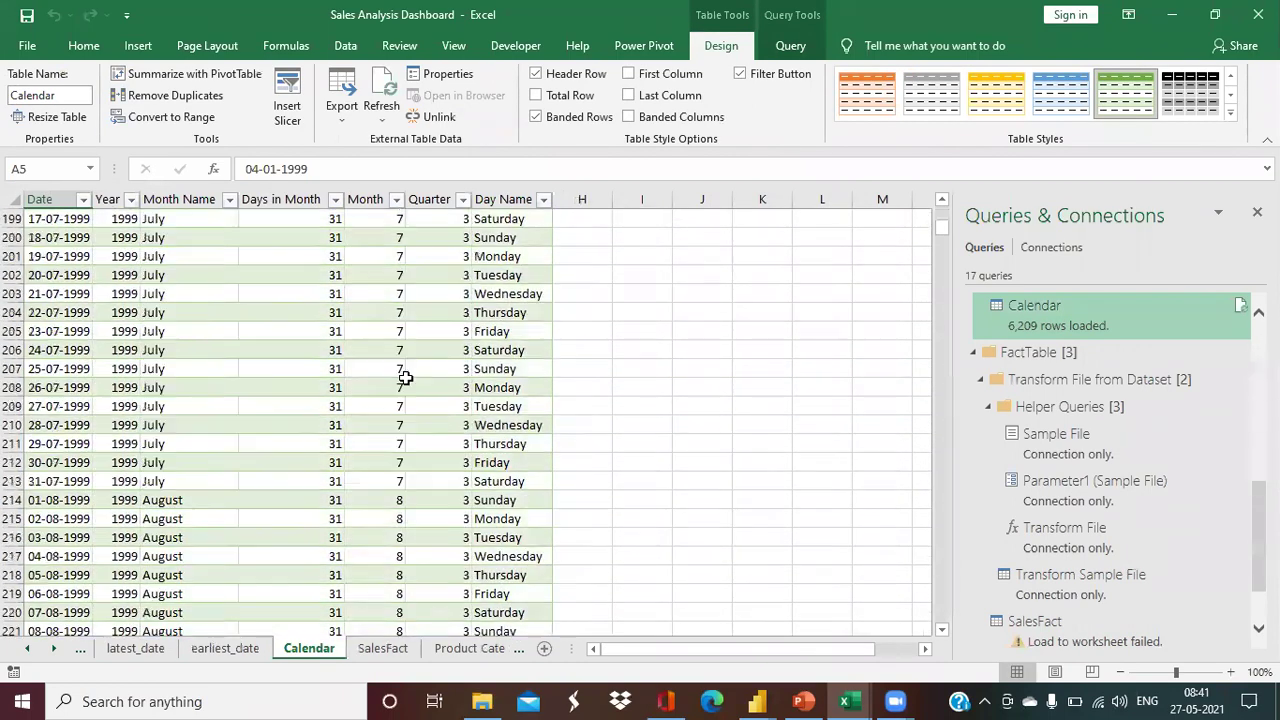
{"action": "scroll", "coordinate": [426, 253], "scroll_direction": "up", "scroll_amount": 3}
{"action": "right_click", "coordinate": [426, 237]}
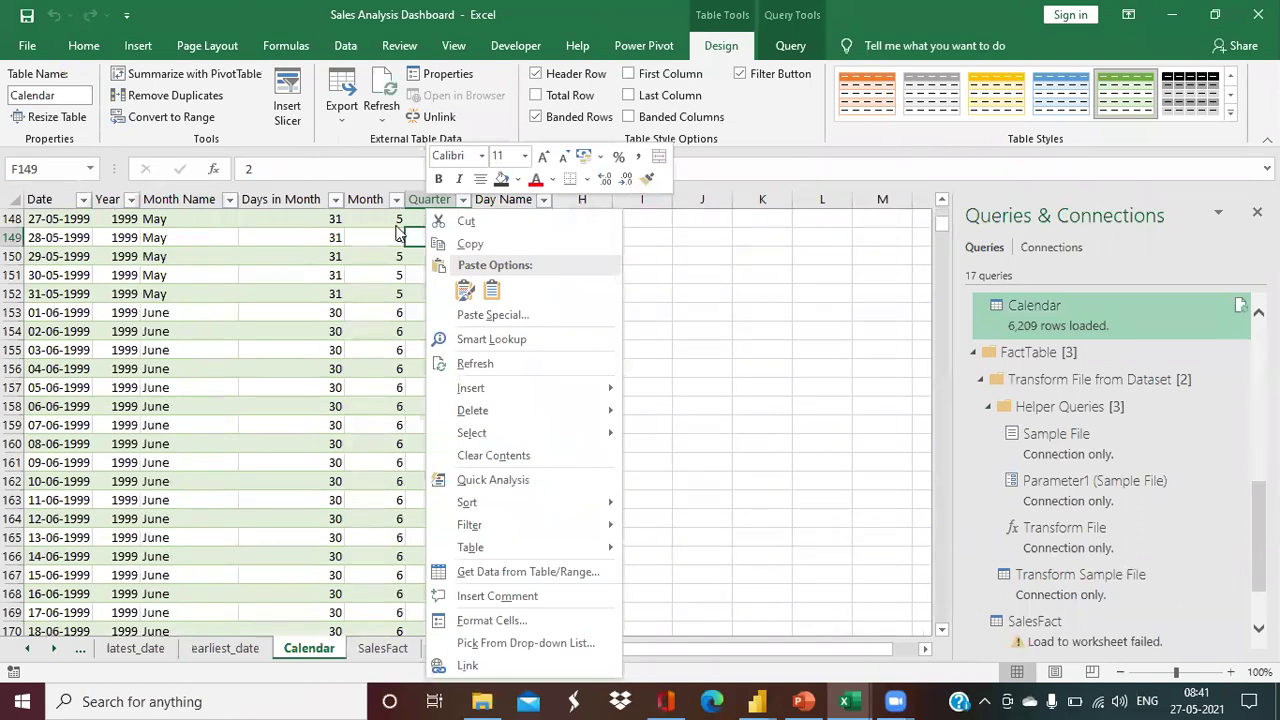
Return to the first rows of the Calendar table and look over its date columns.
{"action": "left_click", "coordinate": [50, 313]}
{"action": "scroll", "coordinate": [284, 337], "scroll_direction": "up", "scroll_amount": 7}
{"action": "scroll", "coordinate": [284, 337], "scroll_direction": "up", "scroll_amount": 14}
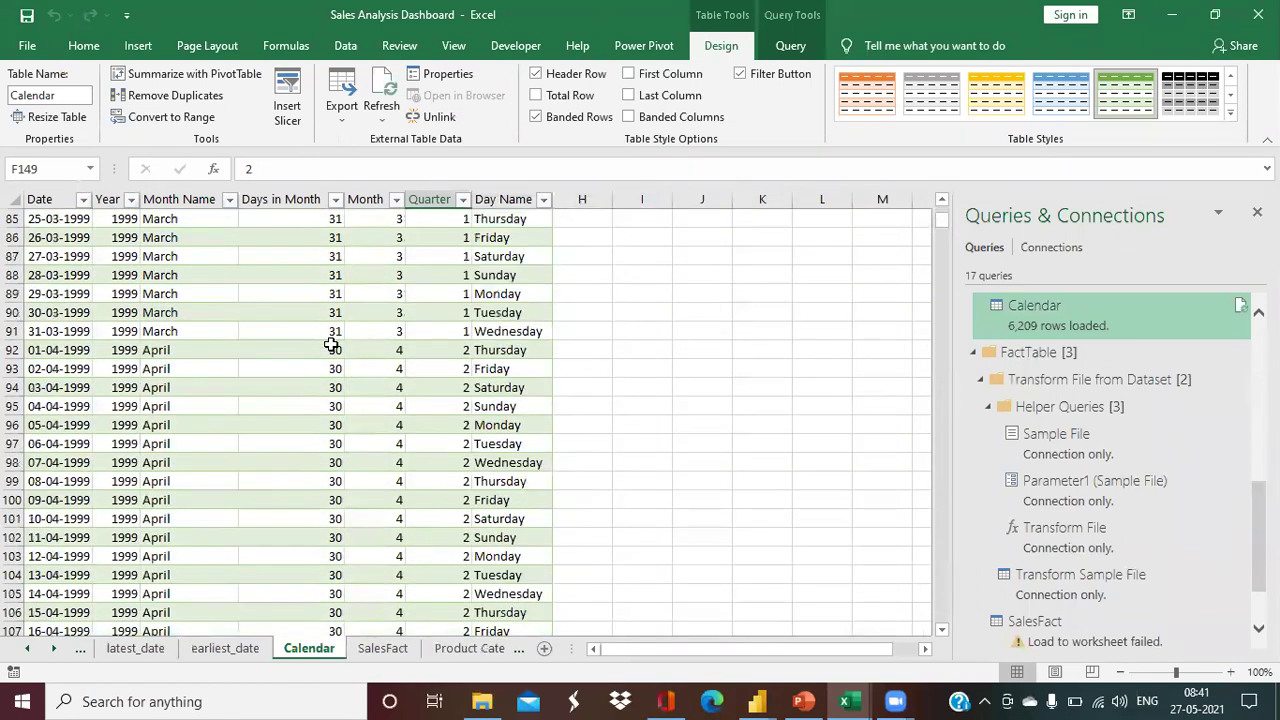
{"action": "left_click_drag", "start_coordinate": [941, 221], "coordinate": [943, 200]}
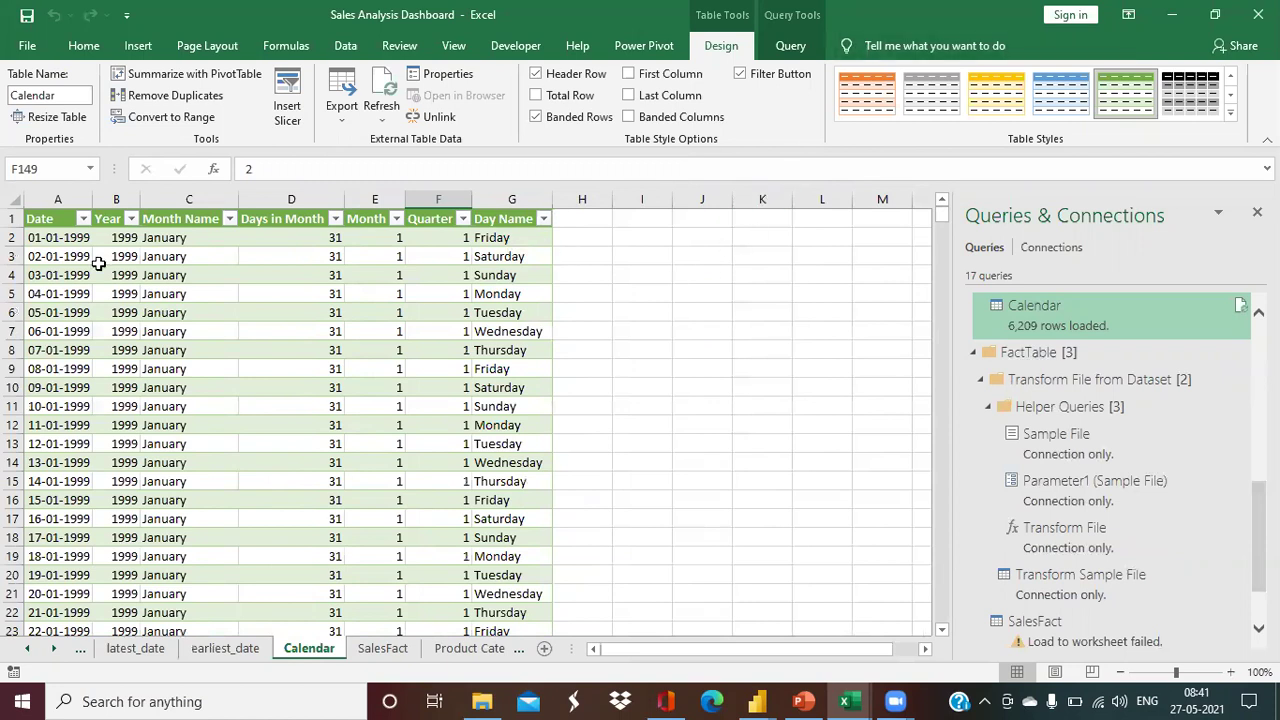
{"action": "left_click", "coordinate": [62, 270]}
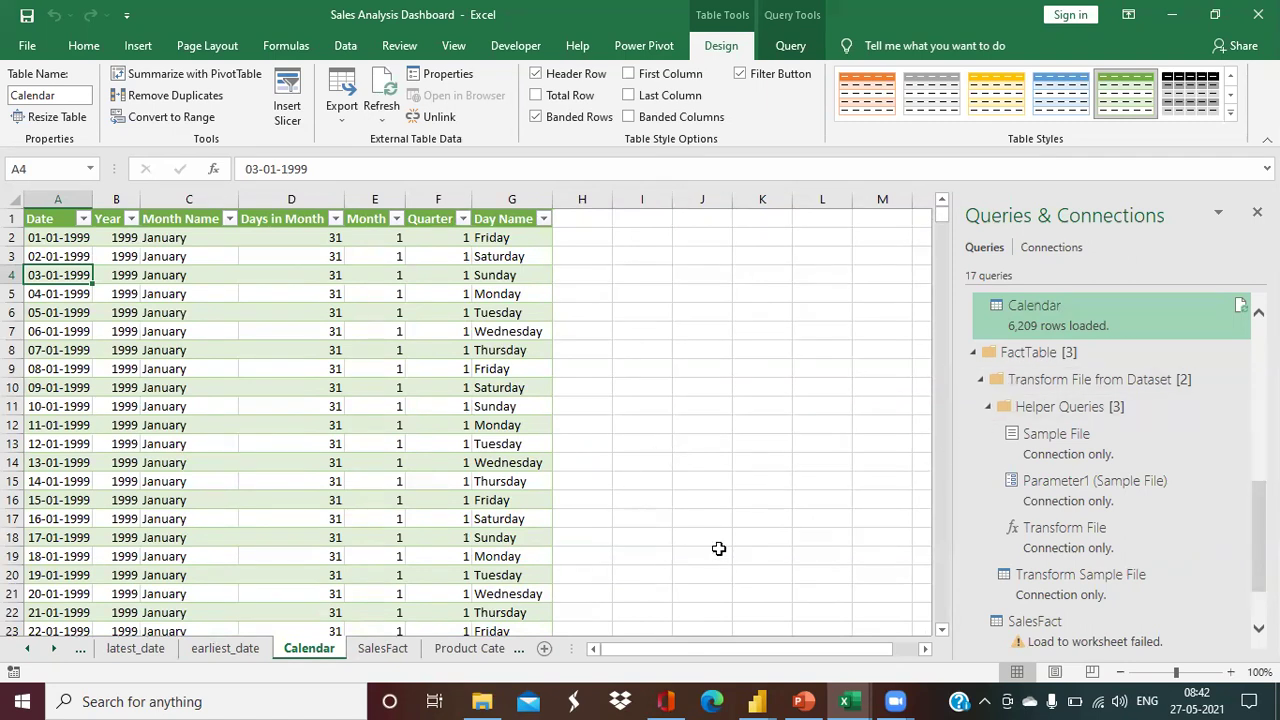
Switch to the Office app, create a new blank form in Microsoft Forms and open its title for editing.
{"action": "key", "text": "super"}
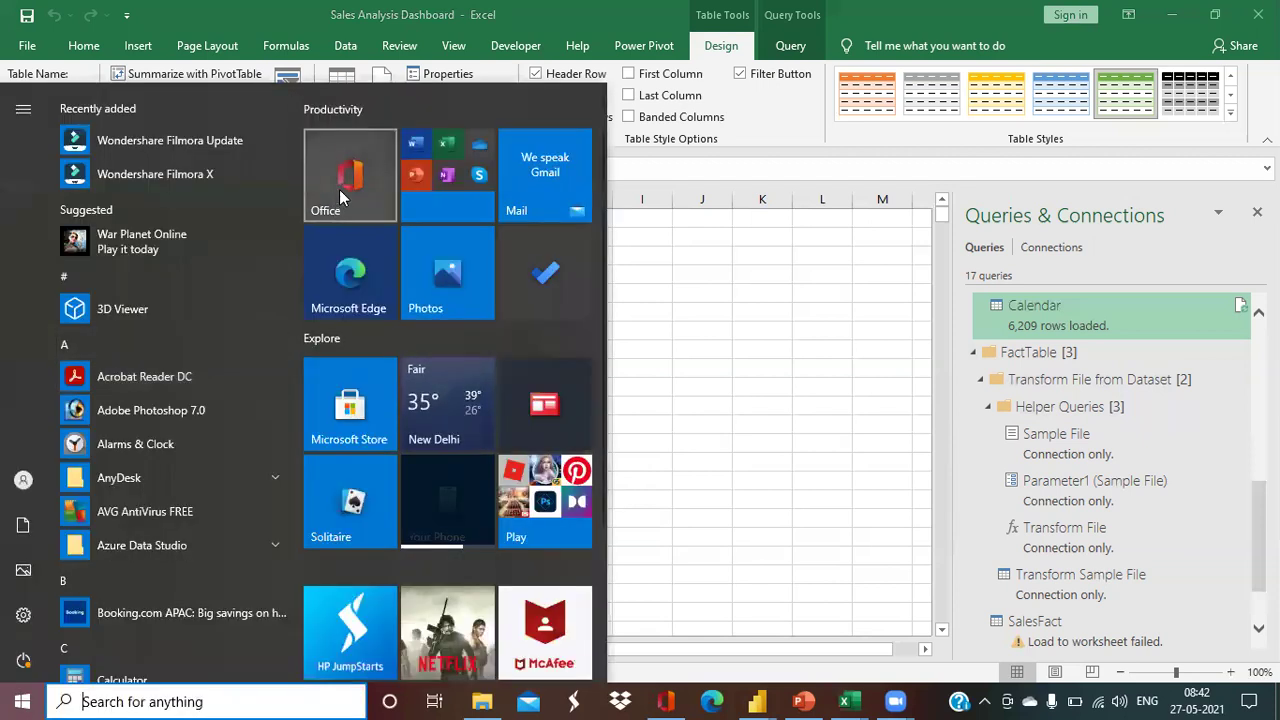
{"action": "left_click", "coordinate": [339, 189]}
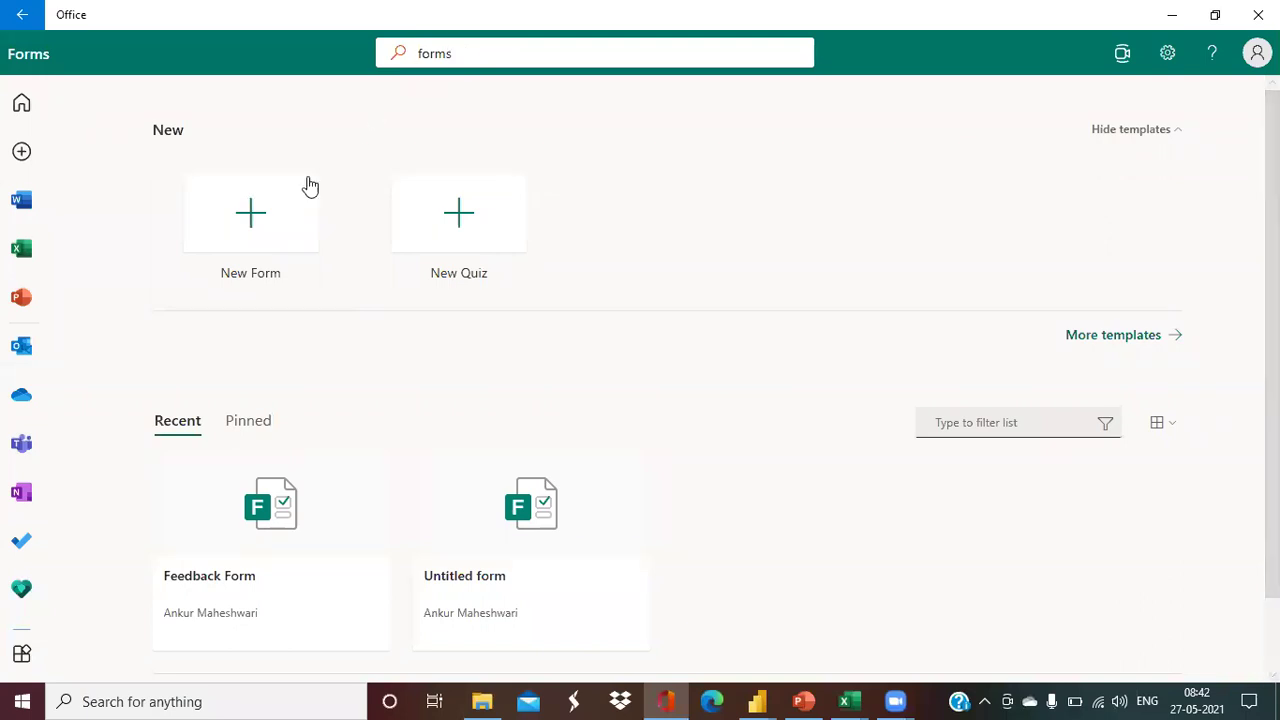
{"action": "left_click", "coordinate": [268, 214]}
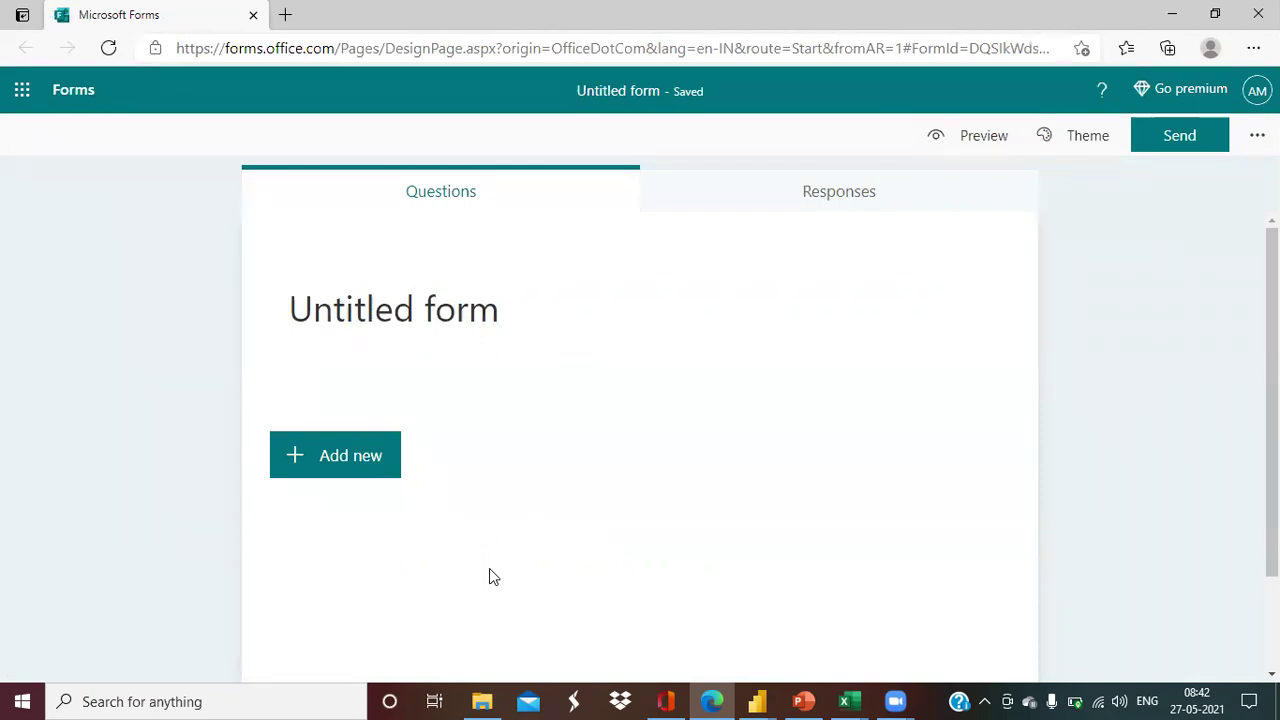
{"action": "left_click", "coordinate": [510, 313]}
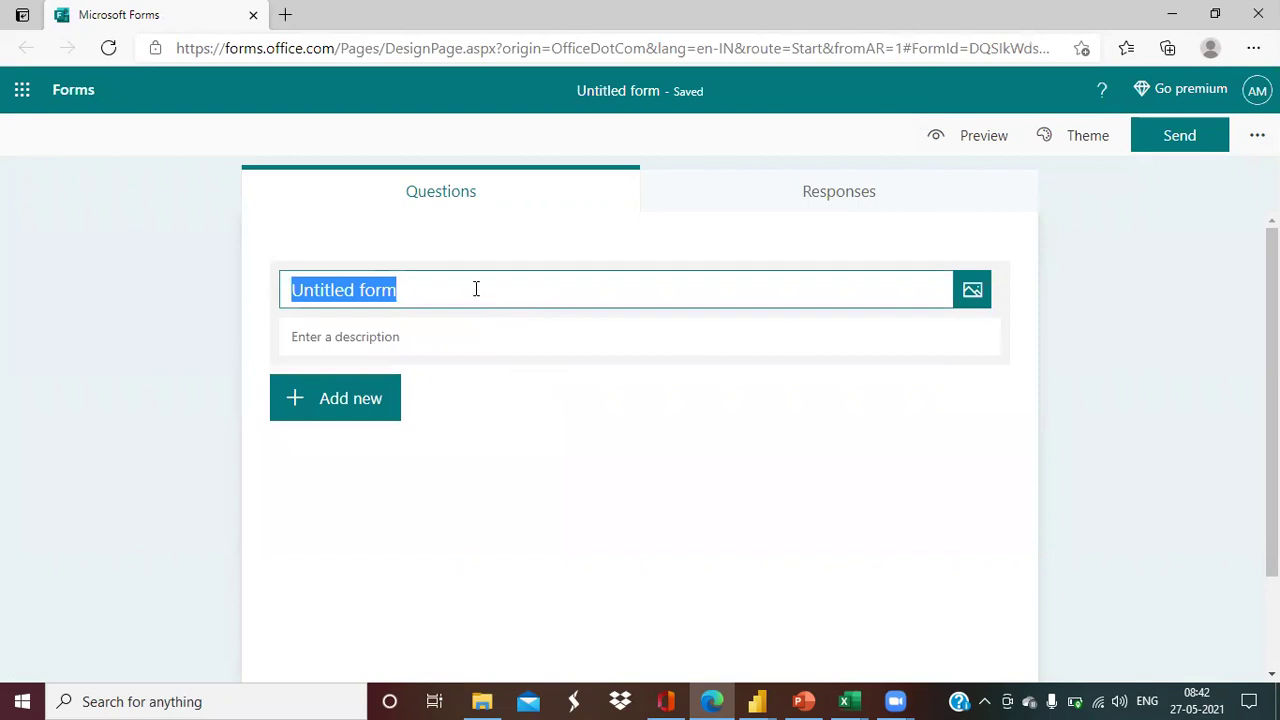
{"action": "type", "text": "Feedback Data"}
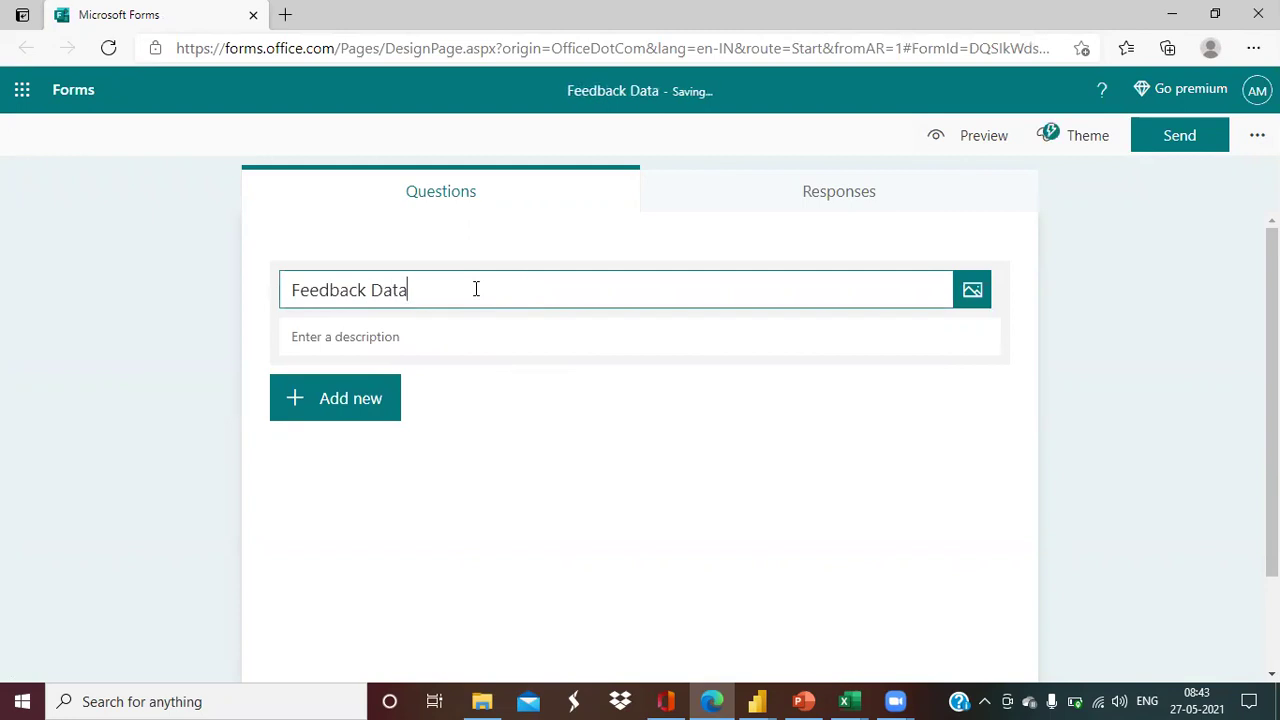
{"action": "key", "text": "BackSpace"}
{"action": "key", "text": "BackSpace"}
{"action": "key", "text": "BackSpace"}
{"action": "key", "text": "BackSpace"}
{"action": "key", "text": "BackSpace"}
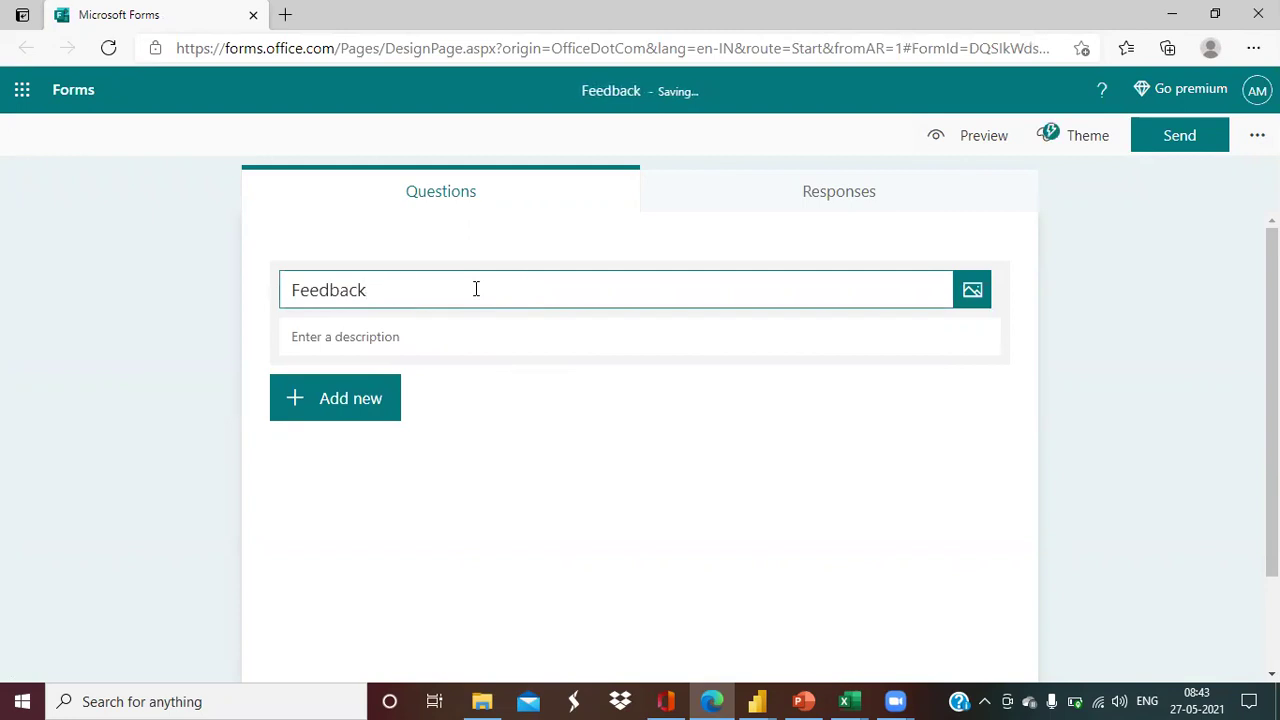
{"action": "key", "text": "BackSpace"}
{"action": "key", "text": "BackSpace"}
{"action": "key", "text": "BackSpace"}
{"action": "key", "text": "BackSpace"}
{"action": "key", "text": "BackSpace"}
{"action": "key", "text": "BackSpace"}
{"action": "key", "text": "BackSpace"}
{"action": "key", "text": "BackSpace"}
Title the form Sales Feedback.
{"action": "type", "text": "Sales Feedbackl"}
{"action": "key", "text": "BackSpace"}
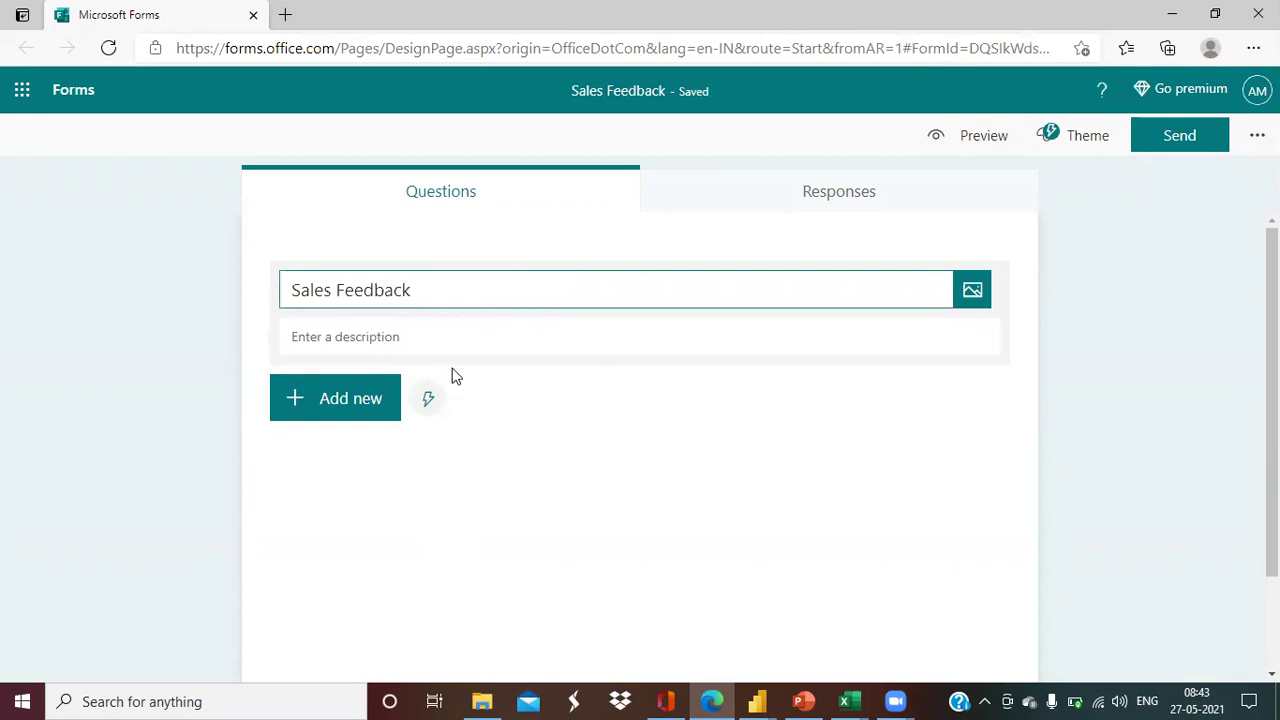
{"action": "left_click", "coordinate": [1044, 380]}
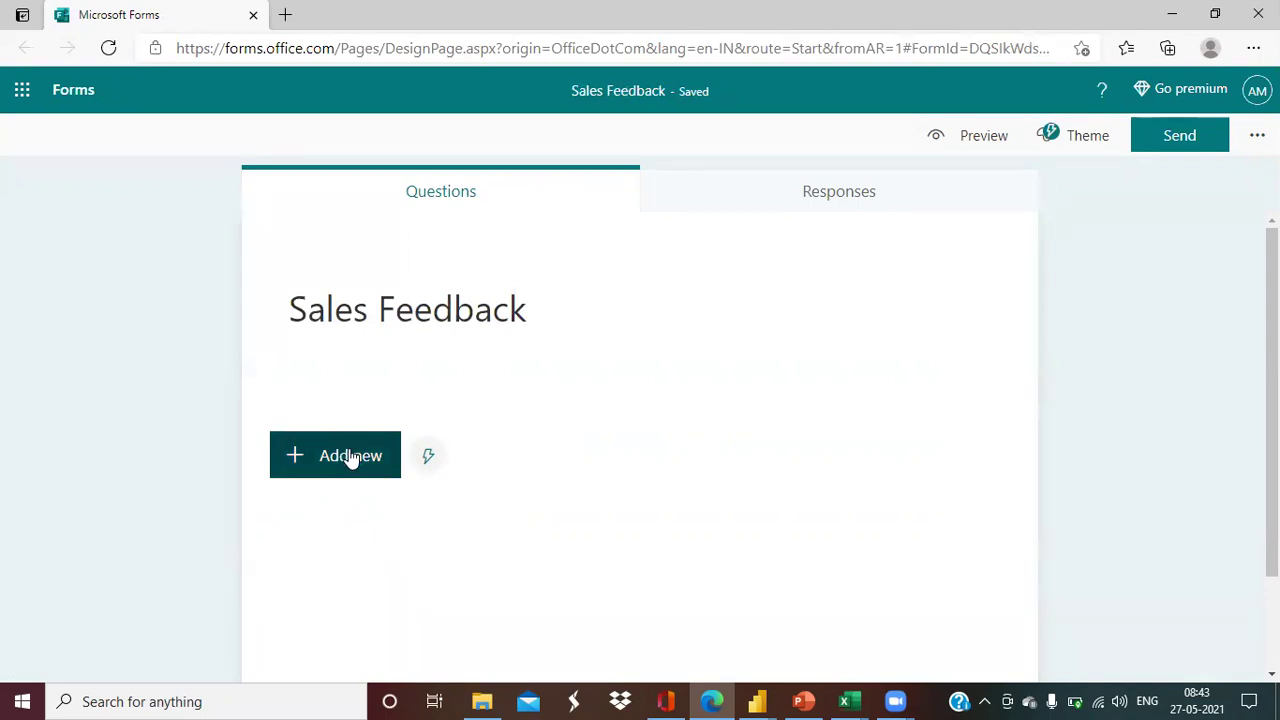
Add a text question titled "Customer No." to the form.
{"action": "left_click", "coordinate": [348, 457]}
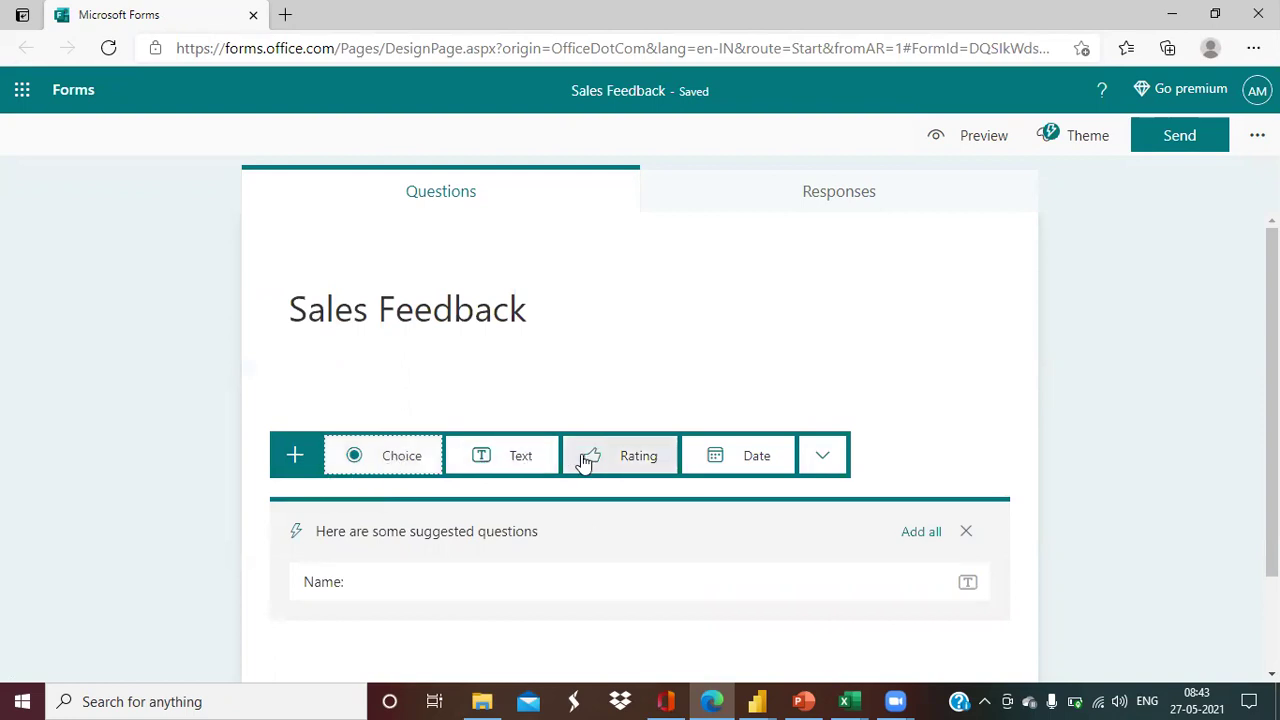
{"action": "left_click", "coordinate": [834, 468]}
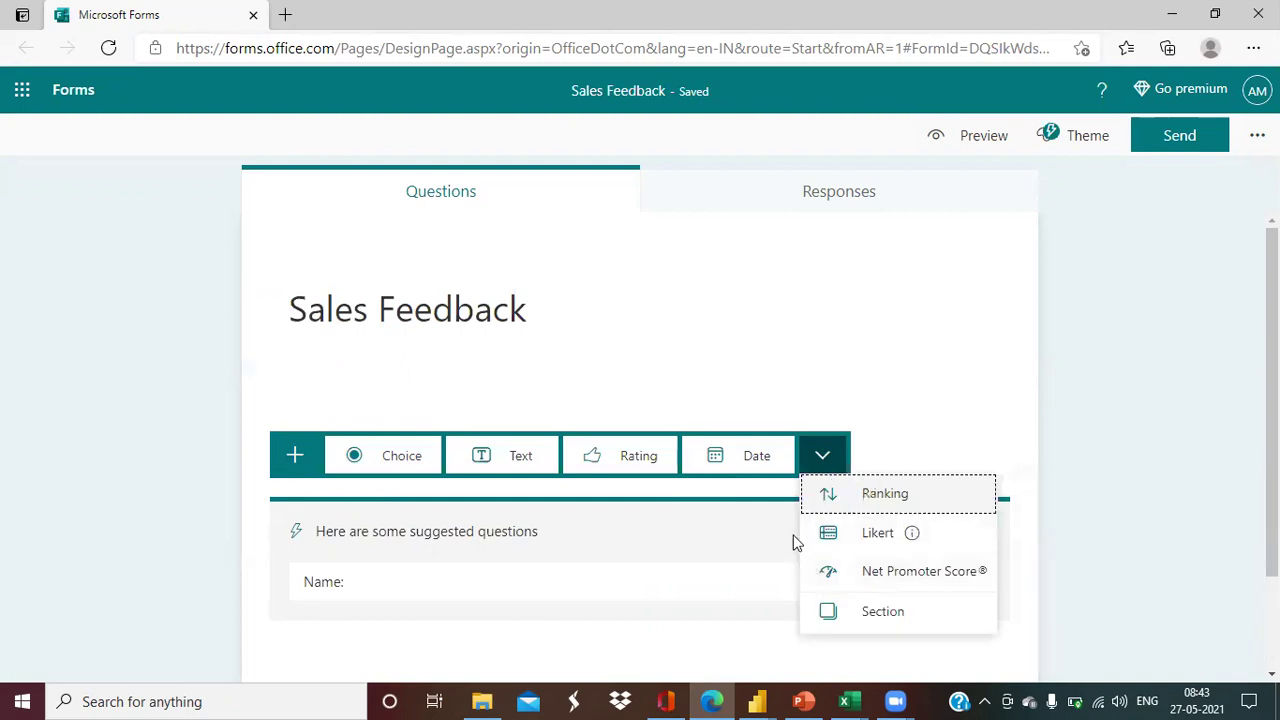
{"action": "left_click", "coordinate": [474, 453]}
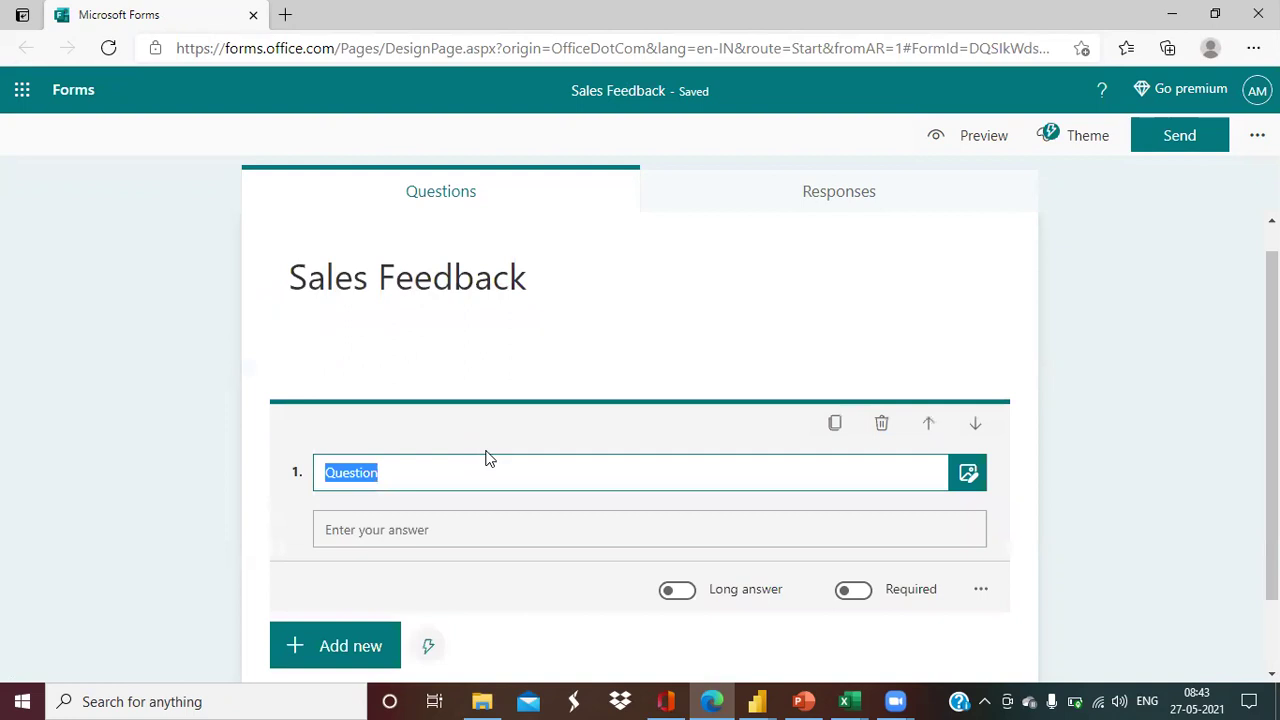
{"action": "type", "text": "Custo"}
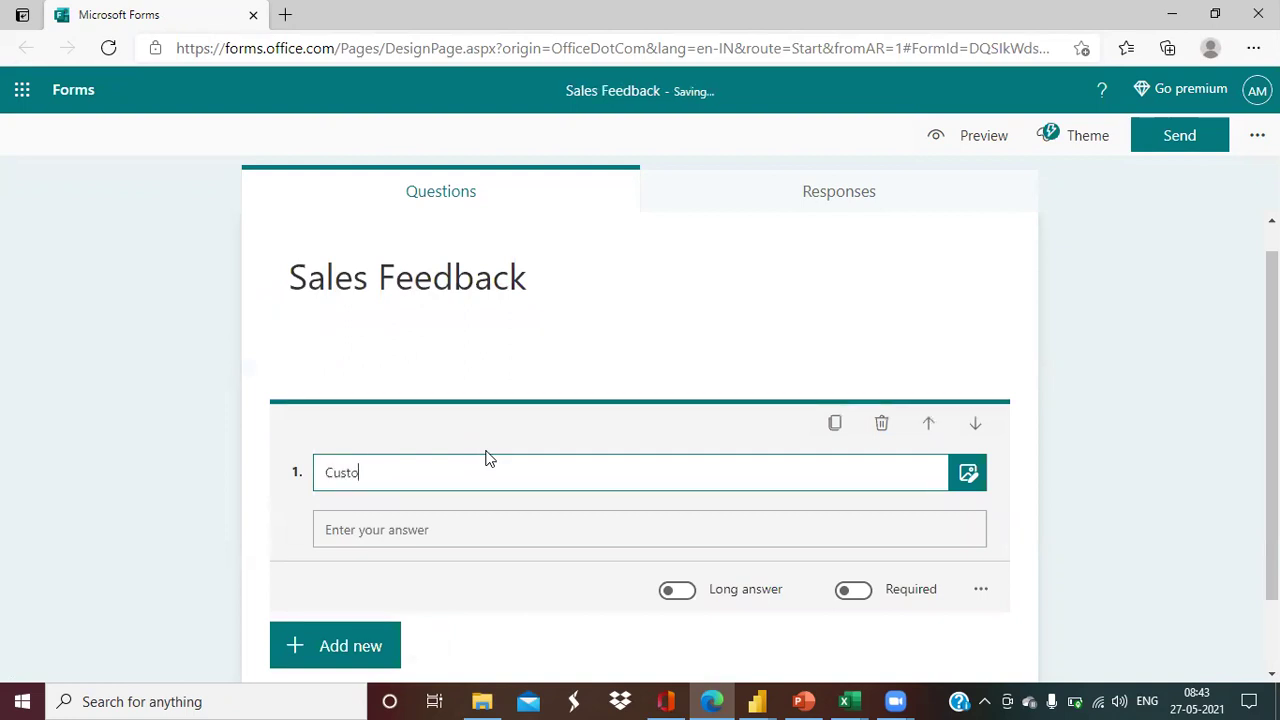
{"action": "type", "text": "mer No."}
{"action": "left_click", "coordinate": [1094, 560]}
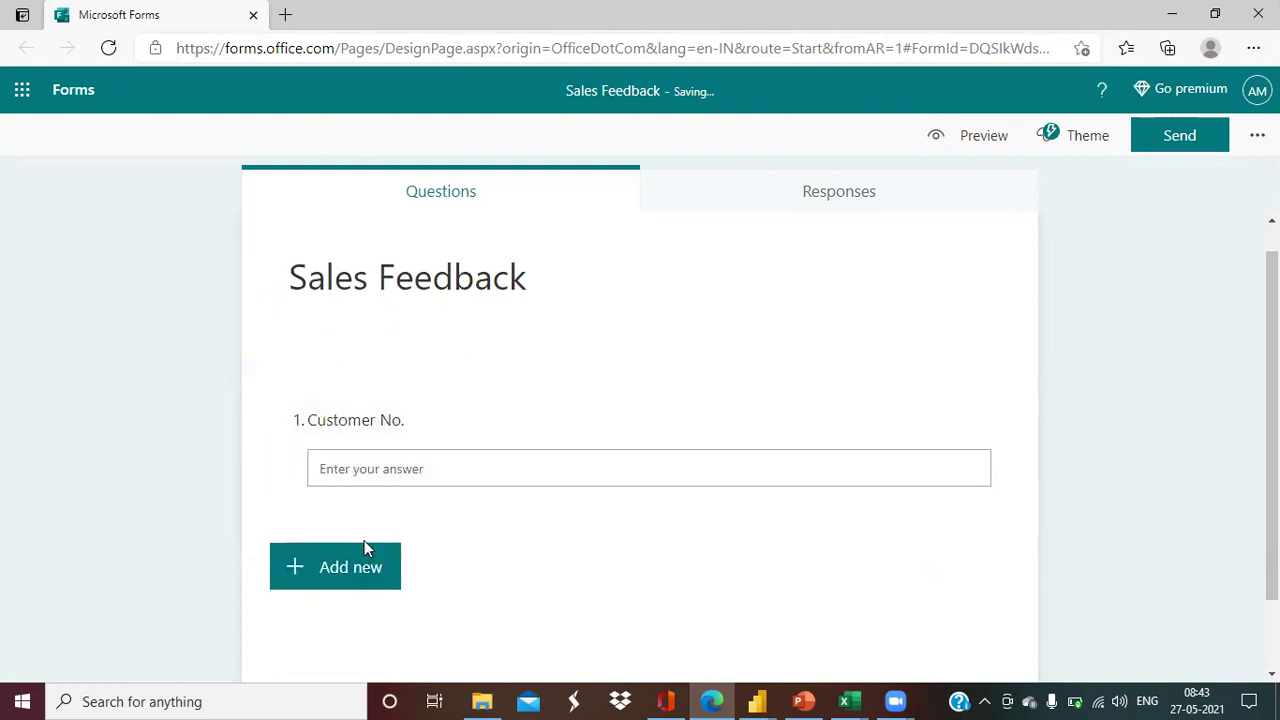
Add a second text question titled "Customer Name".
{"action": "left_click", "coordinate": [360, 568]}
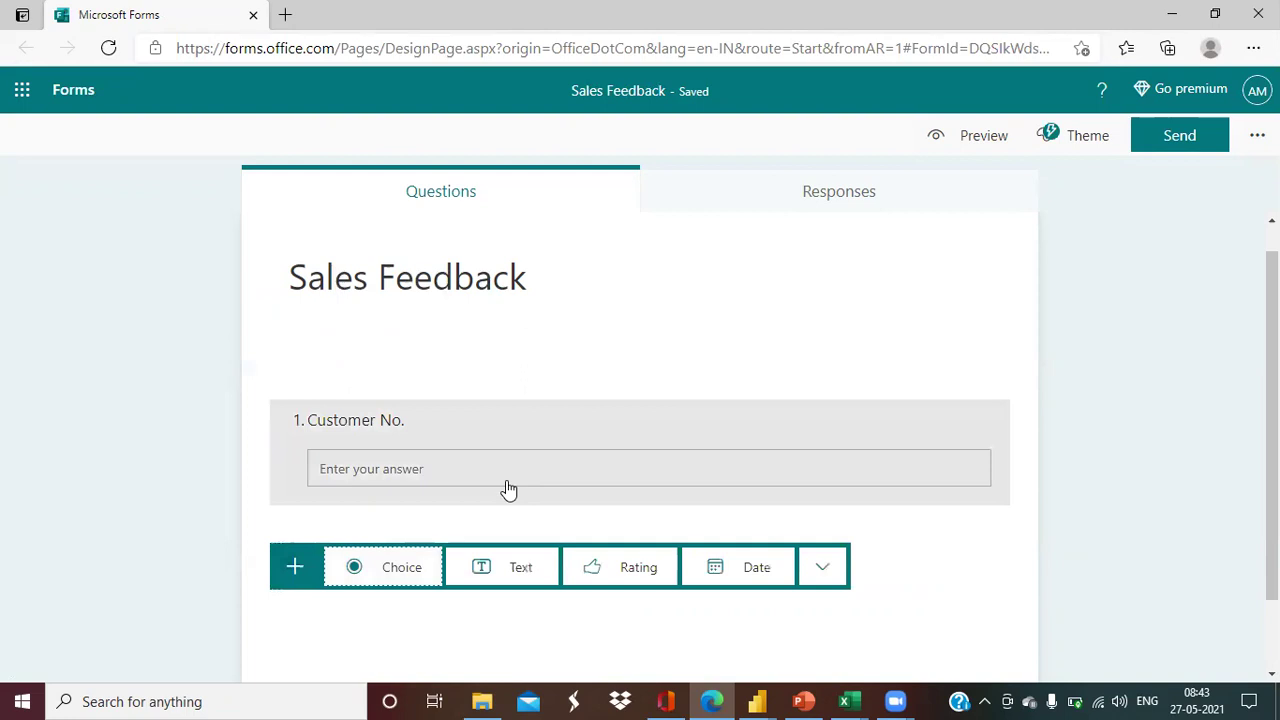
{"action": "left_click", "coordinate": [508, 566]}
{"action": "type", "text": "Cus"}
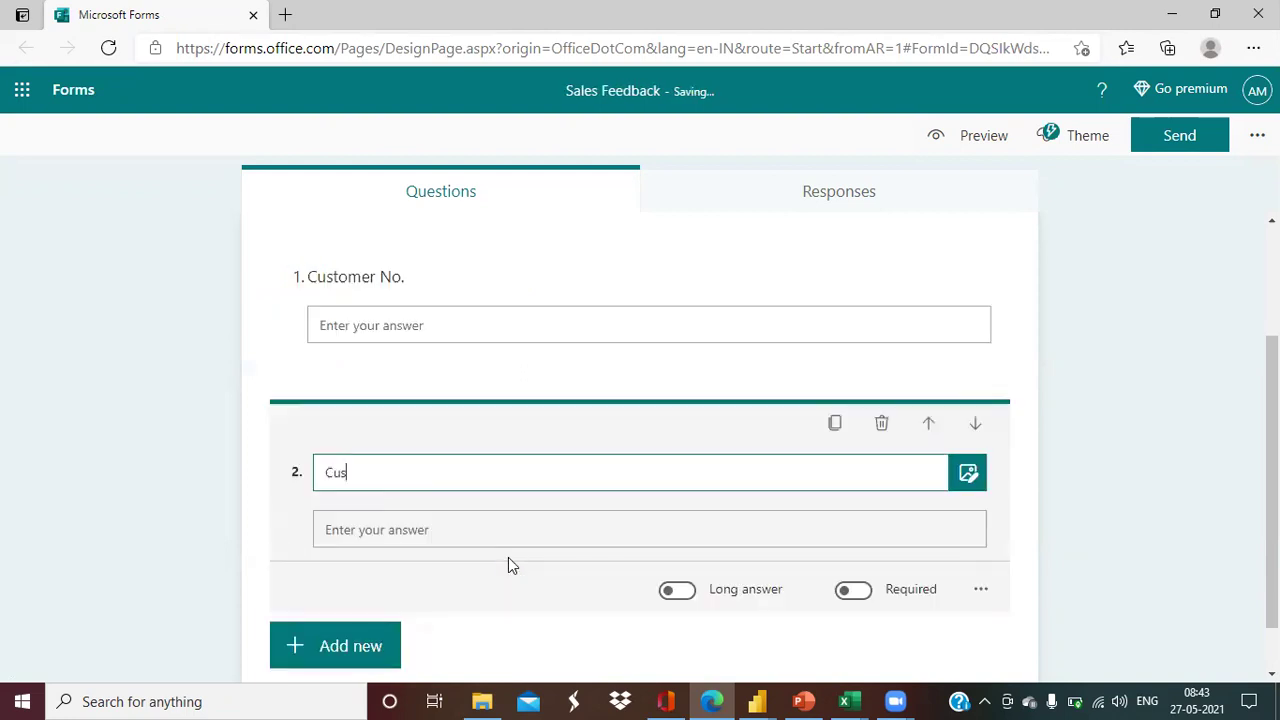
{"action": "type", "text": "tomer Name"}
{"action": "left_click", "coordinate": [1094, 506]}
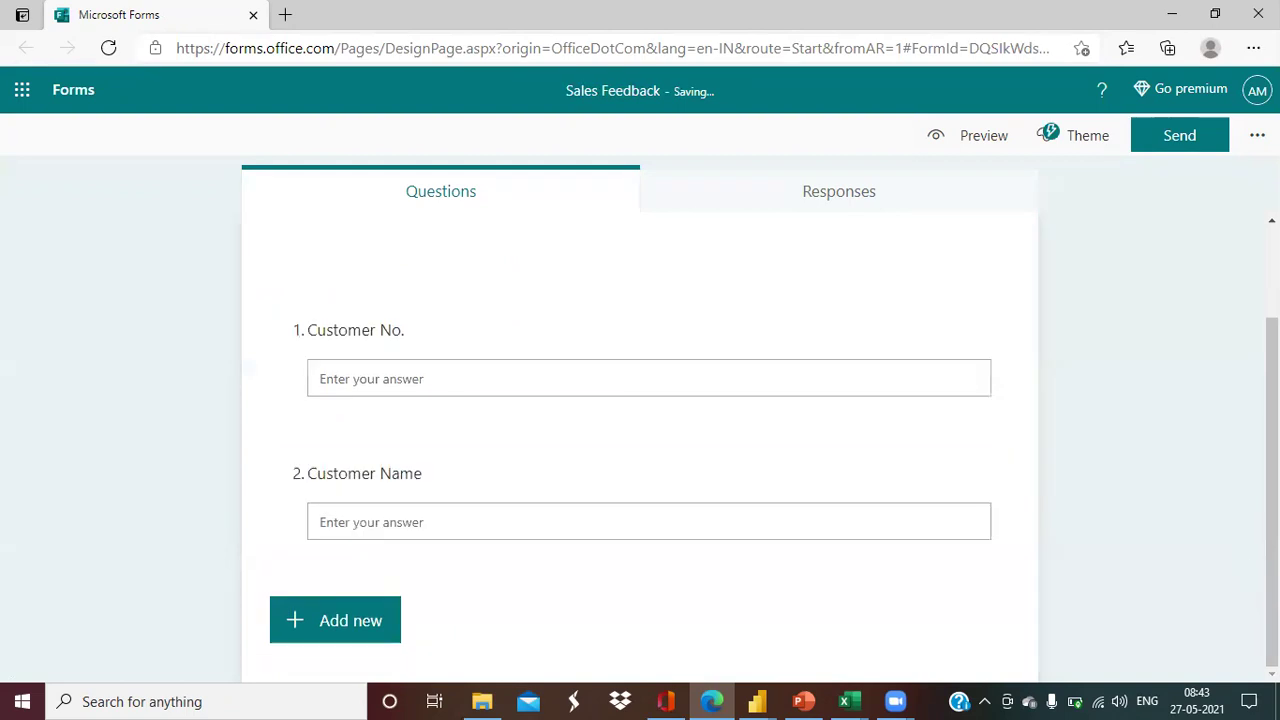
Add a choice question titled "Segment" with Cosmetics as its first option.
{"action": "left_click", "coordinate": [343, 632]}
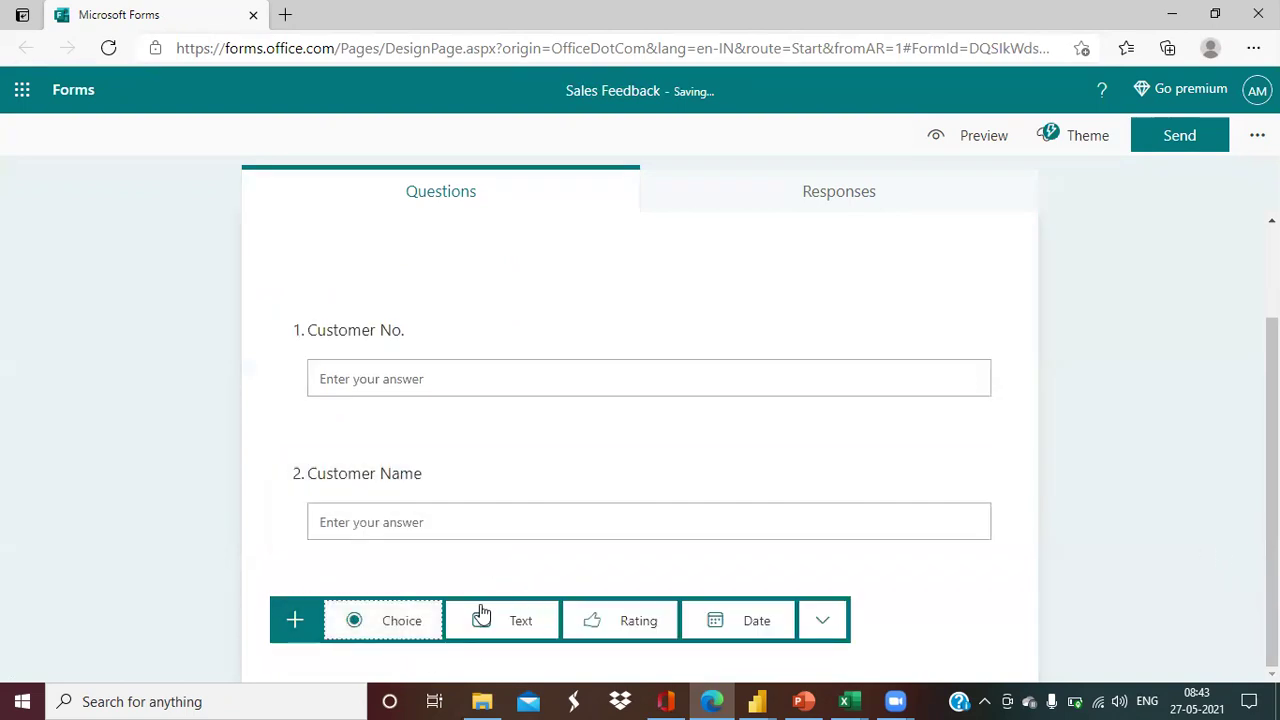
{"action": "left_click", "coordinate": [425, 624]}
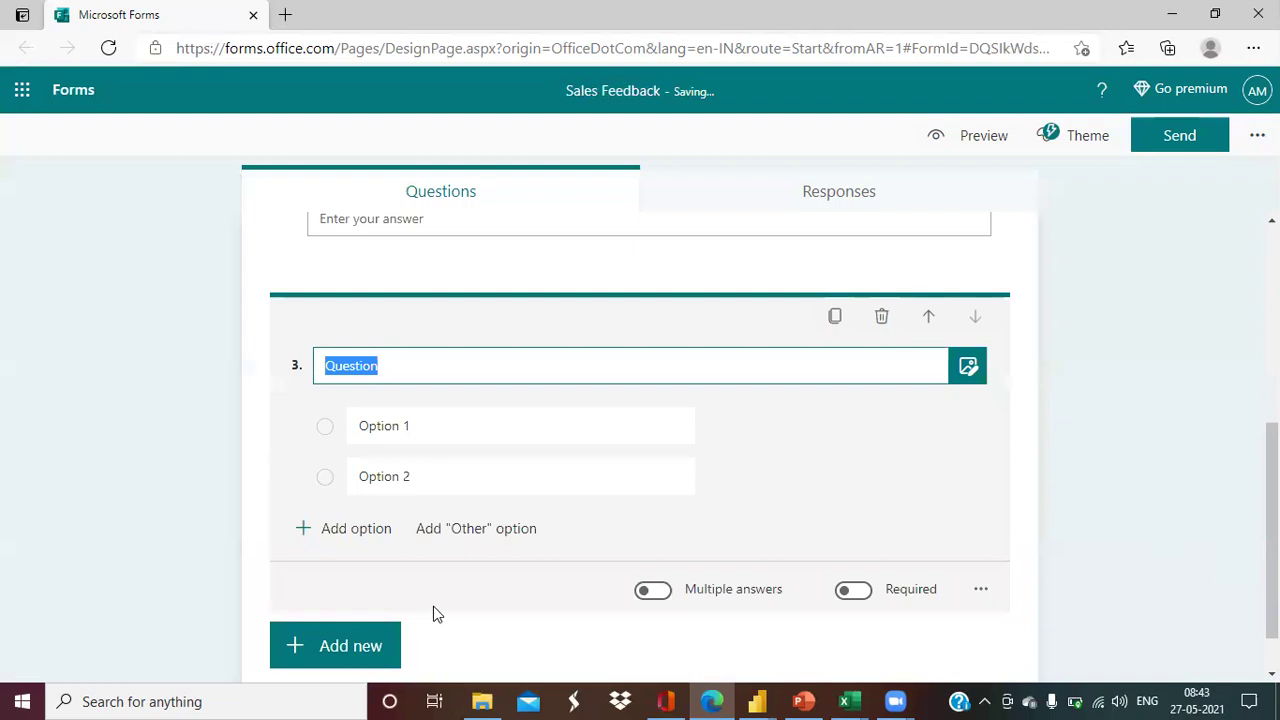
{"action": "type", "text": "Segment"}
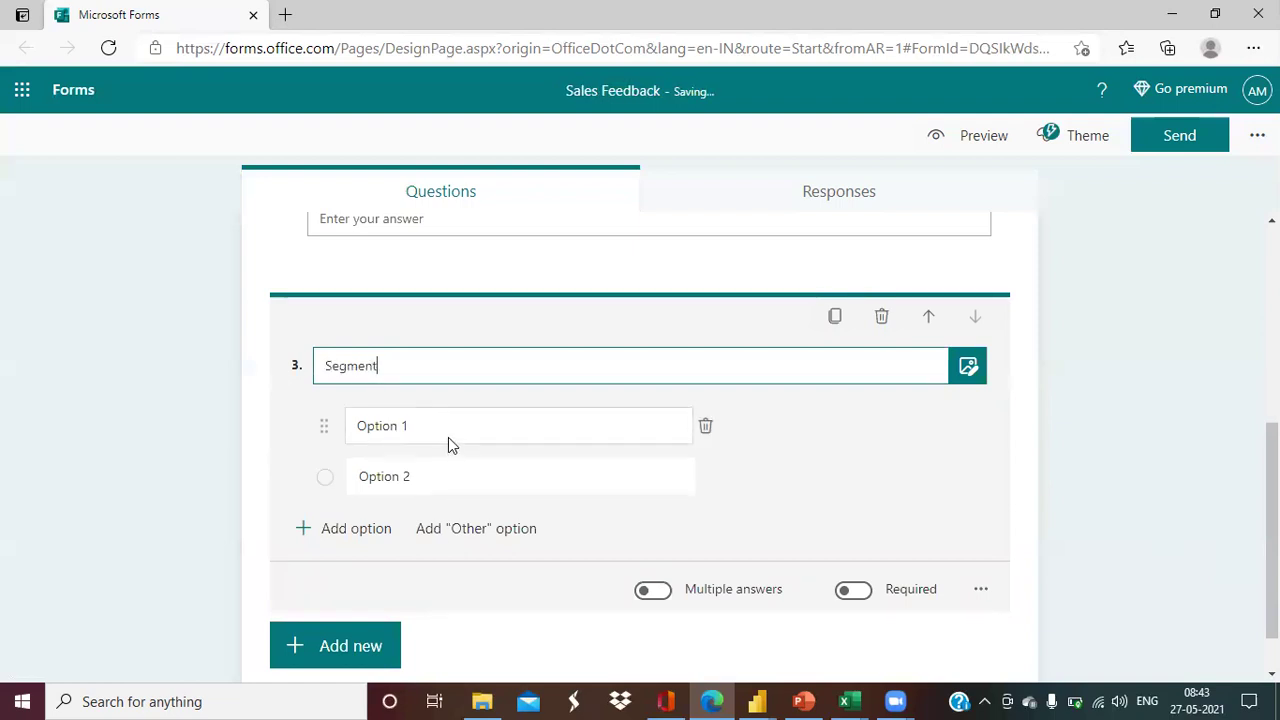
{"action": "left_click", "coordinate": [436, 424]}
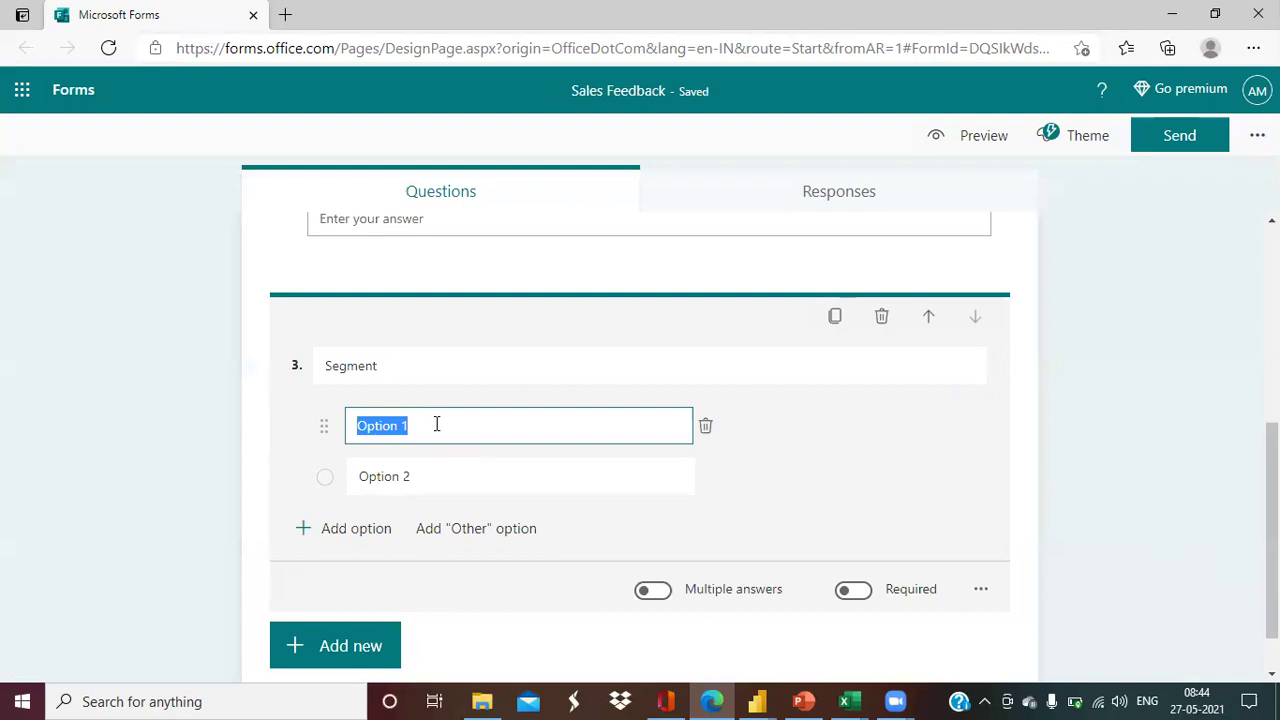
{"action": "type", "text": "Com"}
{"action": "key", "text": "BackSpace"}
{"action": "type", "text": "s"}
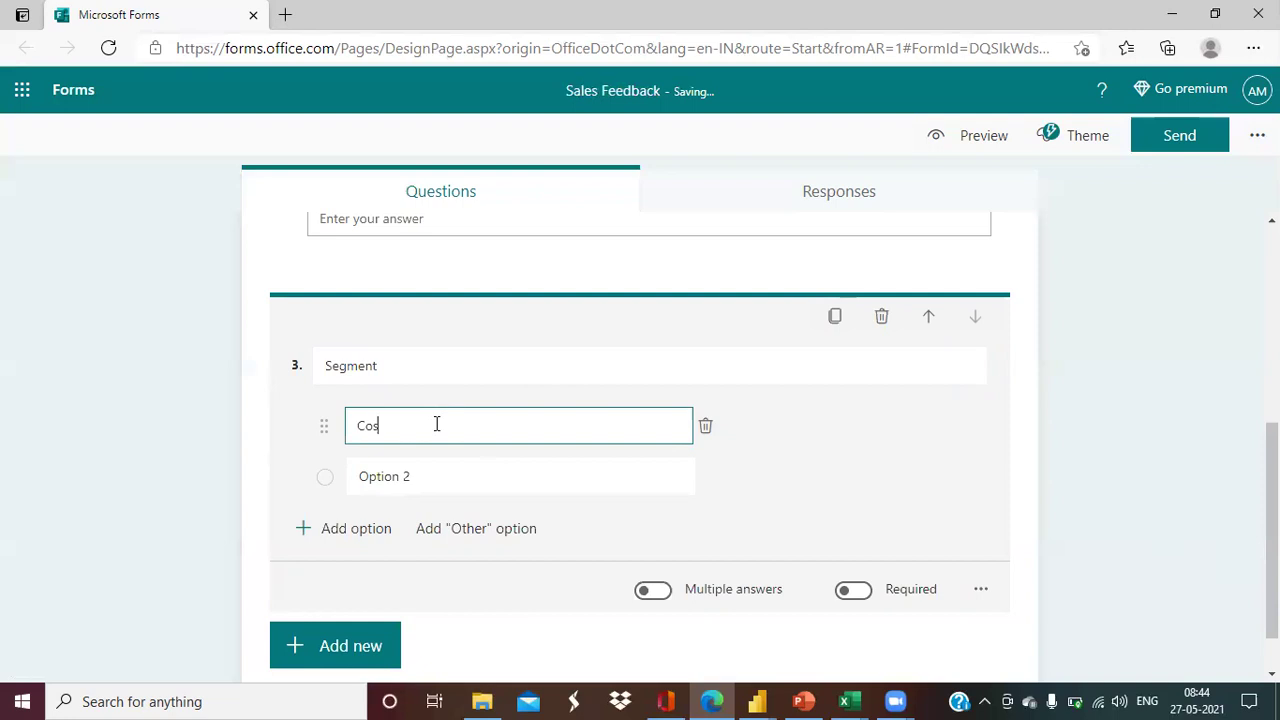
{"action": "type", "text": "metics"}
Set the second option of the Segment question to Grocery and add two more options, Clothes and Others.
{"action": "left_click", "coordinate": [414, 474]}
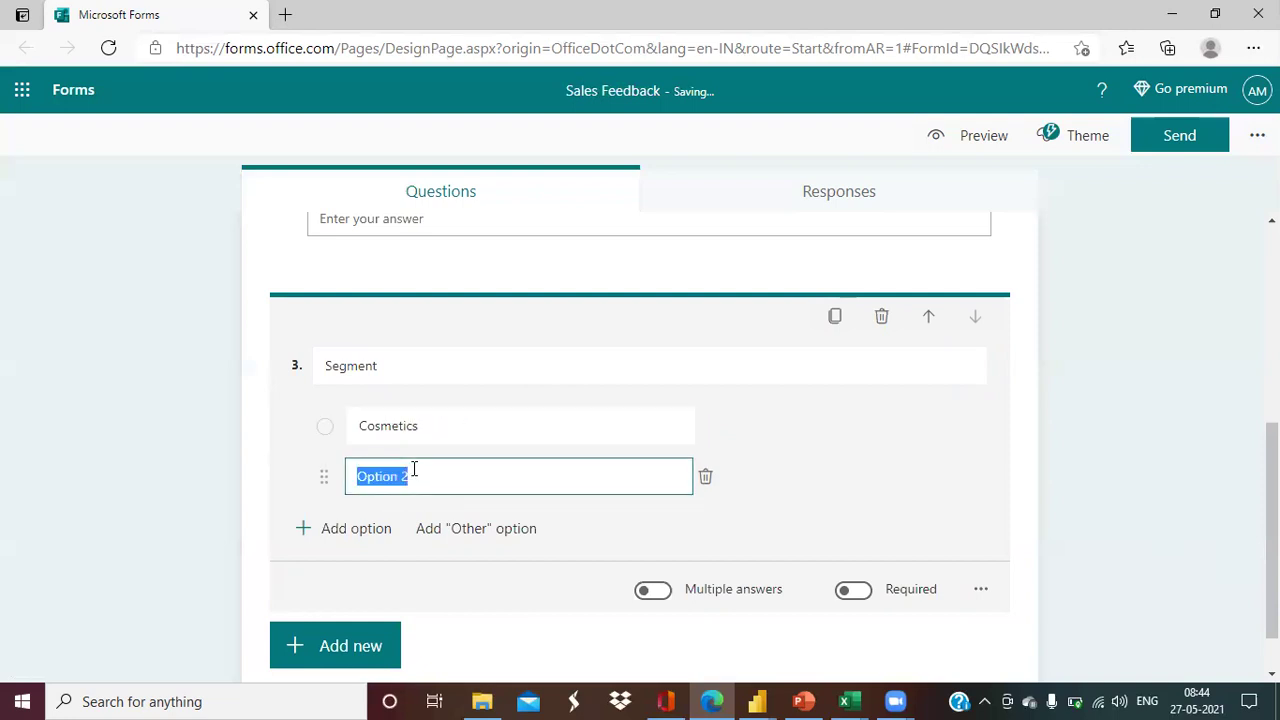
{"action": "type", "text": "Group"}
{"action": "key", "text": "BackSpace"}
{"action": "key", "text": "BackSpace"}
{"action": "type", "text": "cery"}
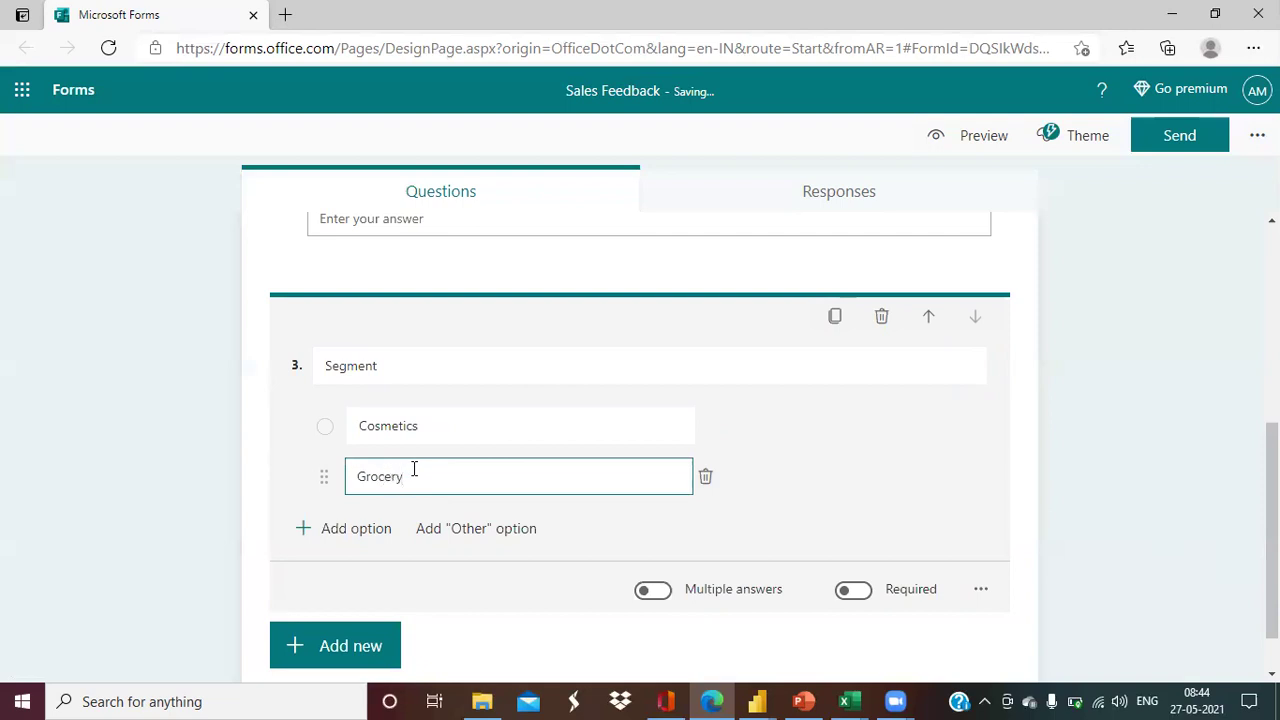
{"action": "left_click", "coordinate": [377, 527]}
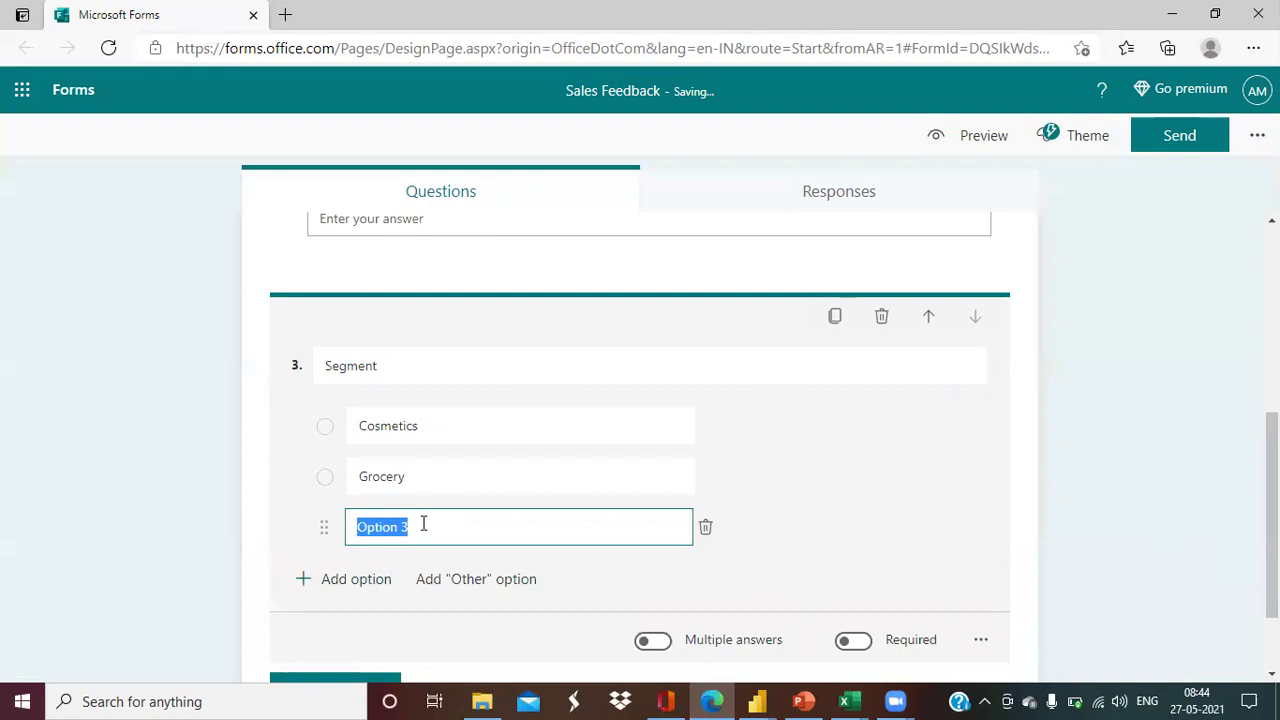
{"action": "type", "text": "Clothes"}
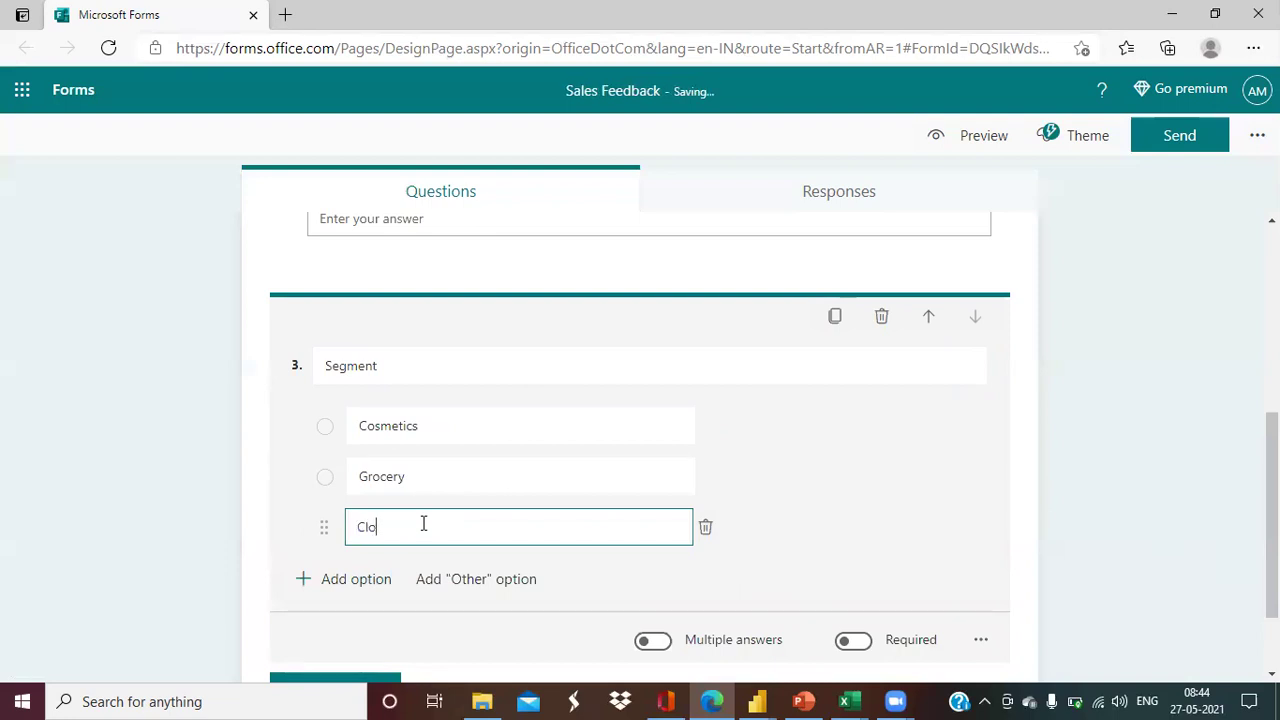
{"action": "left_click", "coordinate": [370, 582]}
{"action": "type", "text": "Others"}
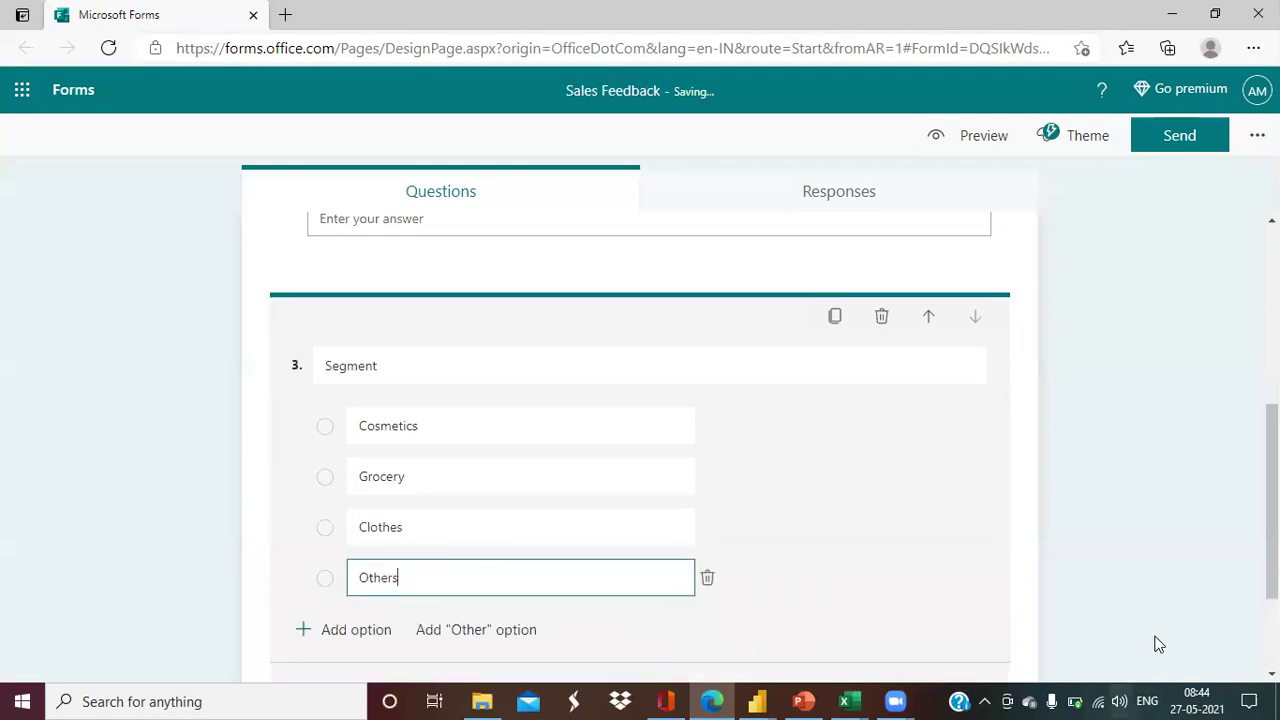
{"action": "left_click", "coordinate": [1093, 550]}
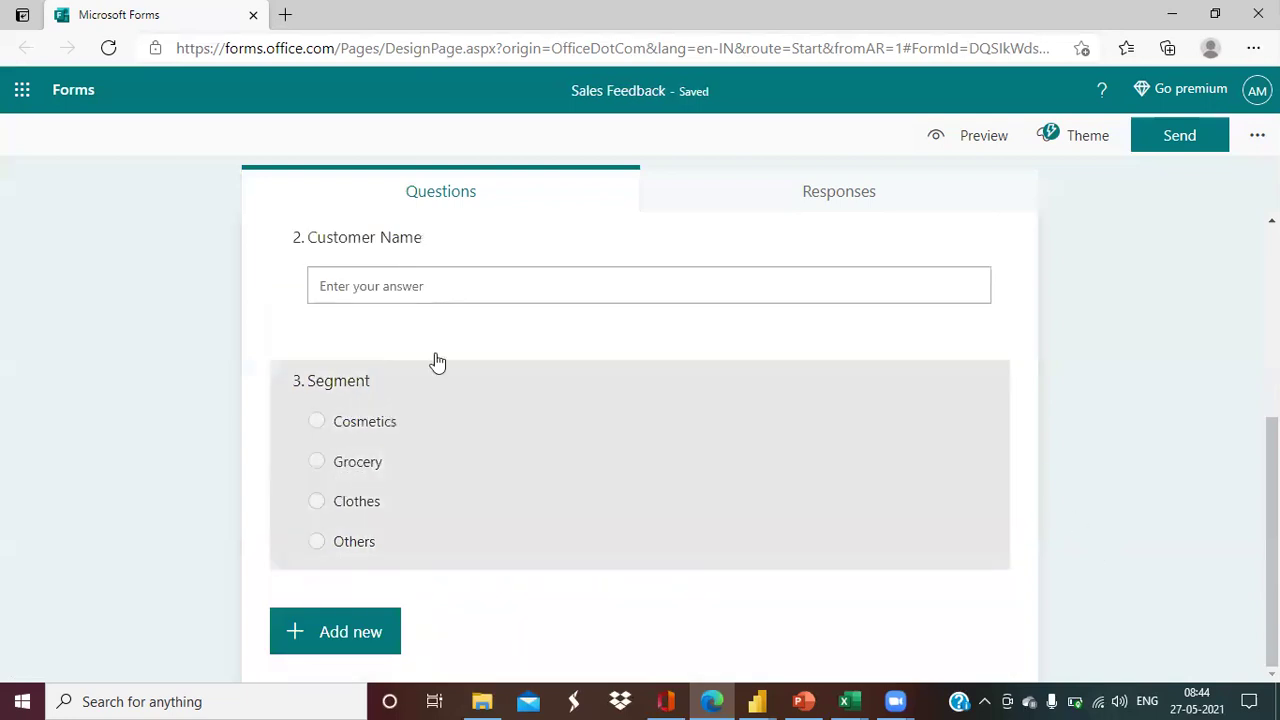
Add a date question titled "Sales Date" after the Segment question.
{"action": "left_click", "coordinate": [350, 645]}
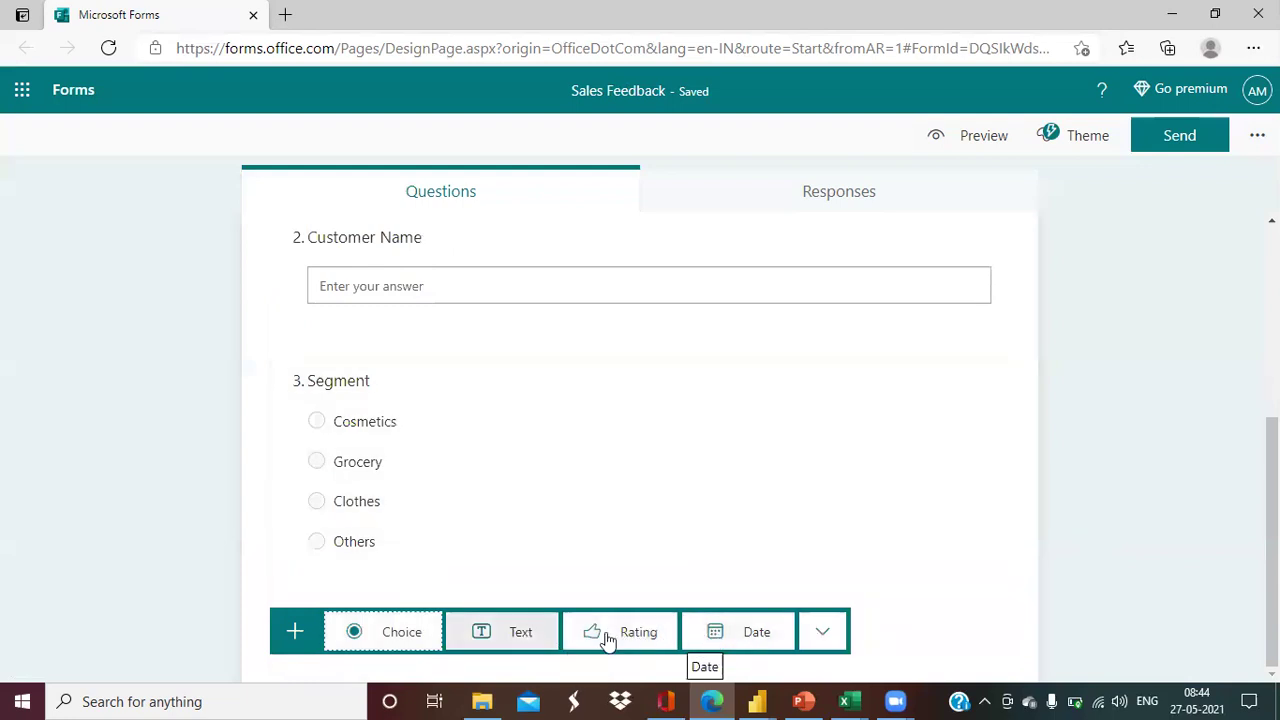
{"action": "left_click", "coordinate": [729, 636]}
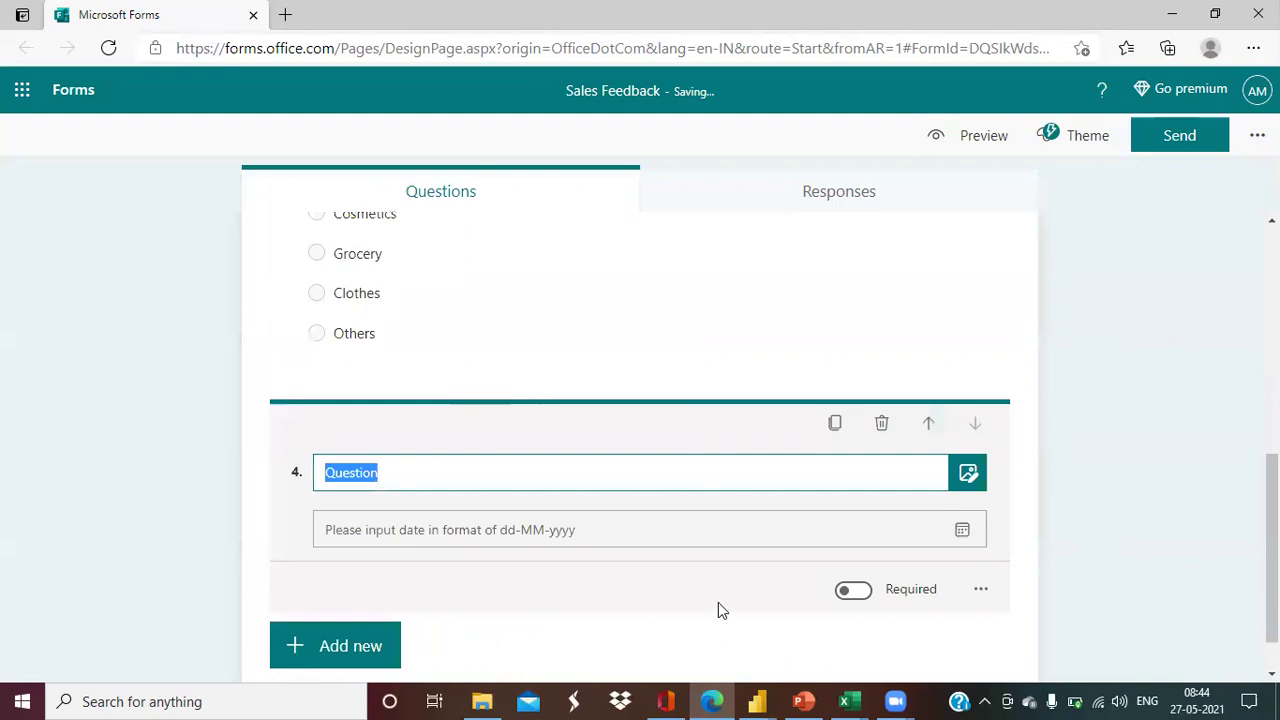
{"action": "type", "text": "Sales Da"}
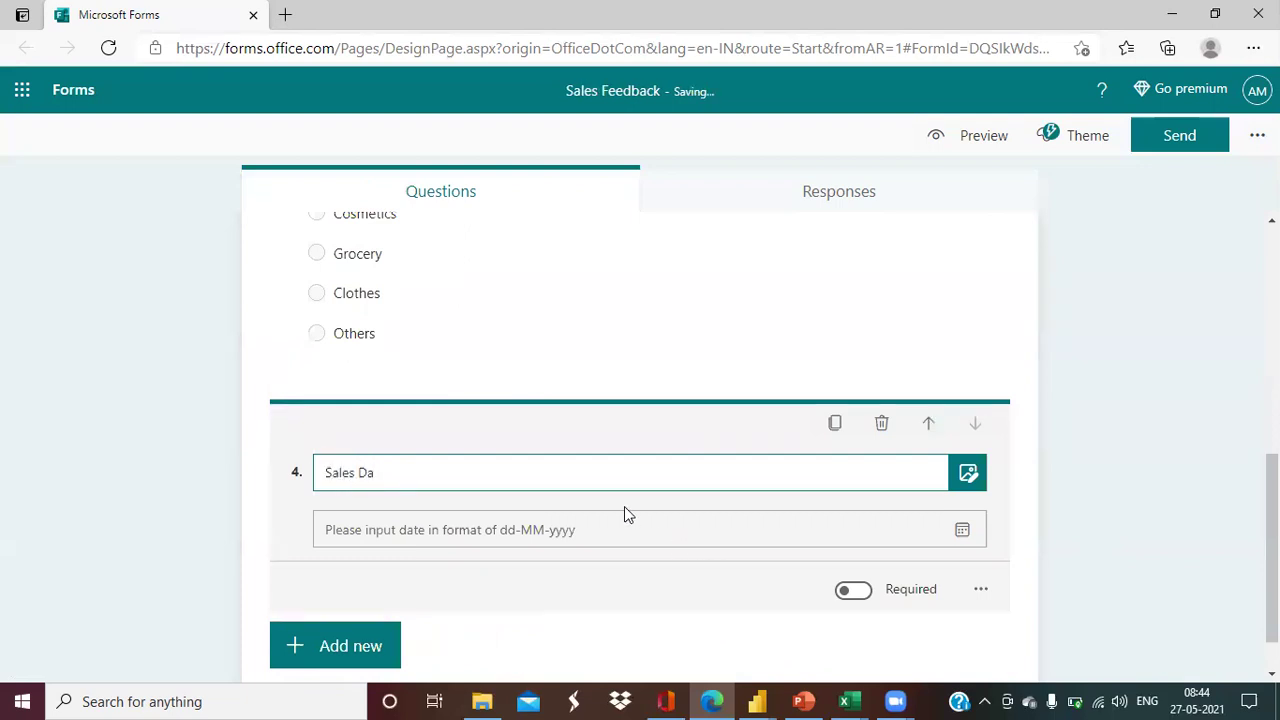
{"action": "type", "text": "te"}
{"action": "left_click", "coordinate": [1082, 540]}
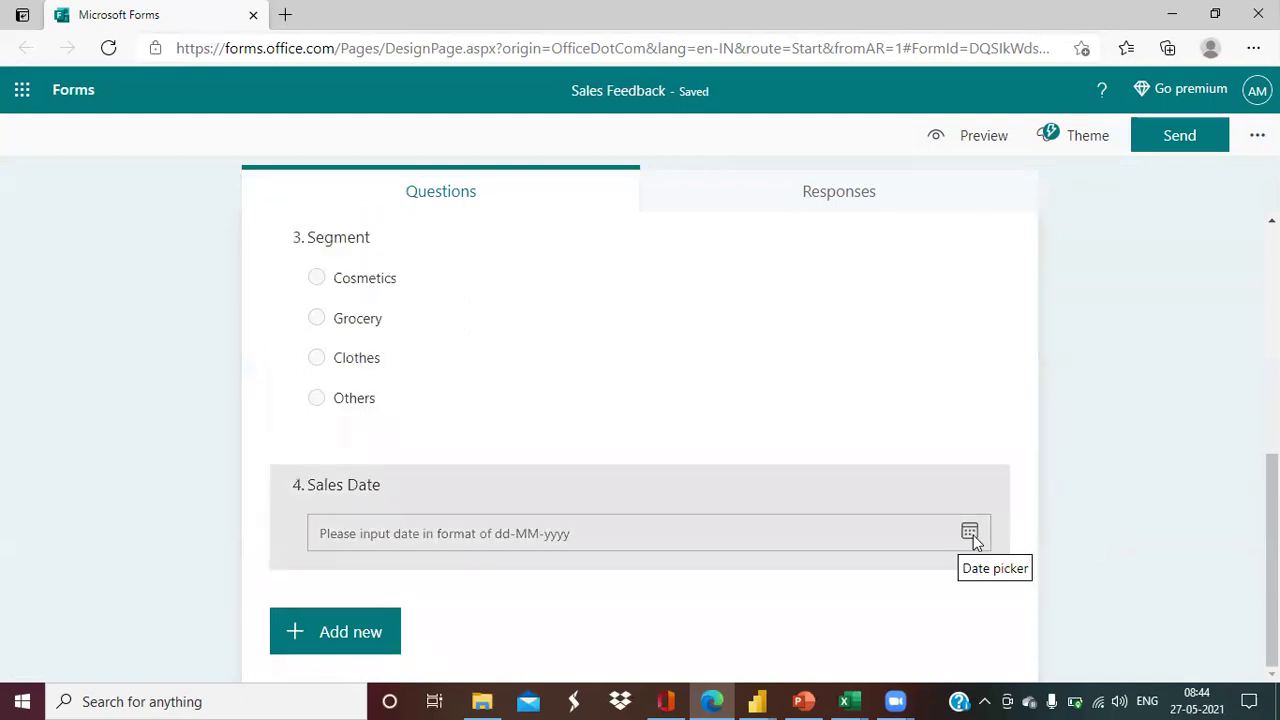
Add a rating question titled "Rate the Product" after the Sales Date question.
{"action": "left_click", "coordinate": [337, 645]}
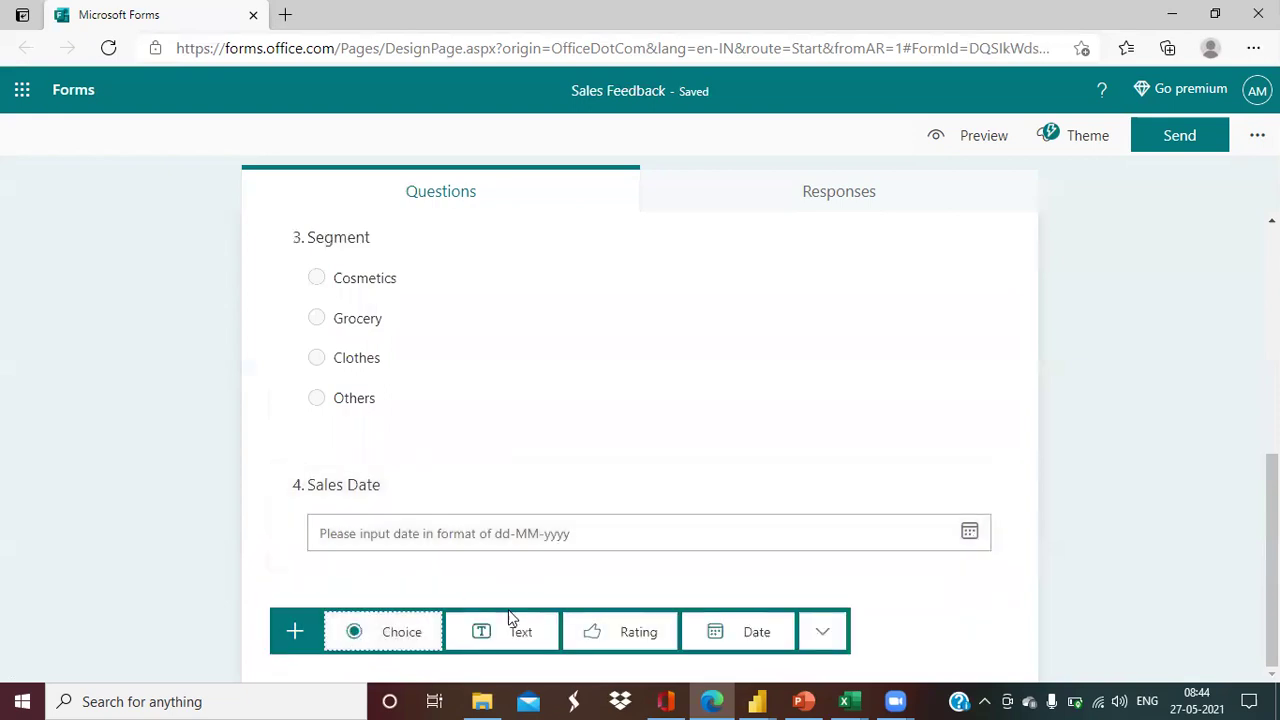
{"action": "left_click", "coordinate": [632, 630]}
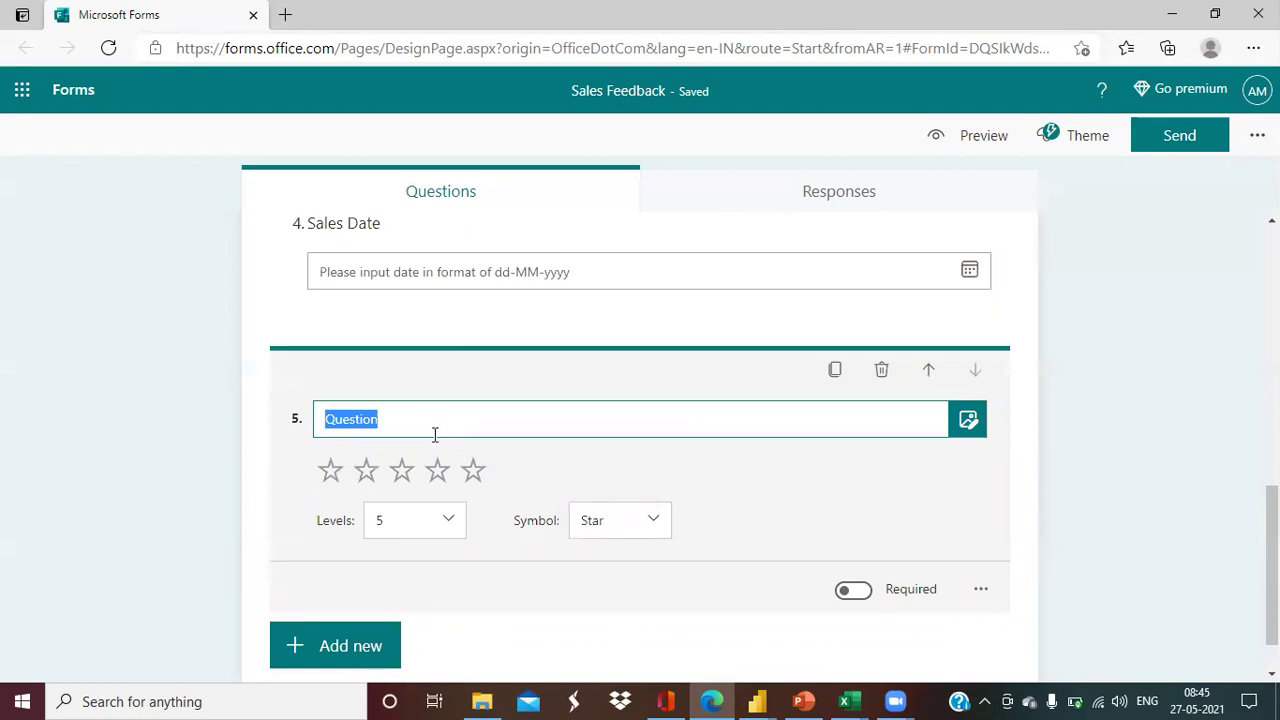
{"action": "type", "text": "Pr"}
{"action": "key", "text": "BackSpace"}
{"action": "key", "text": "BackSpace"}
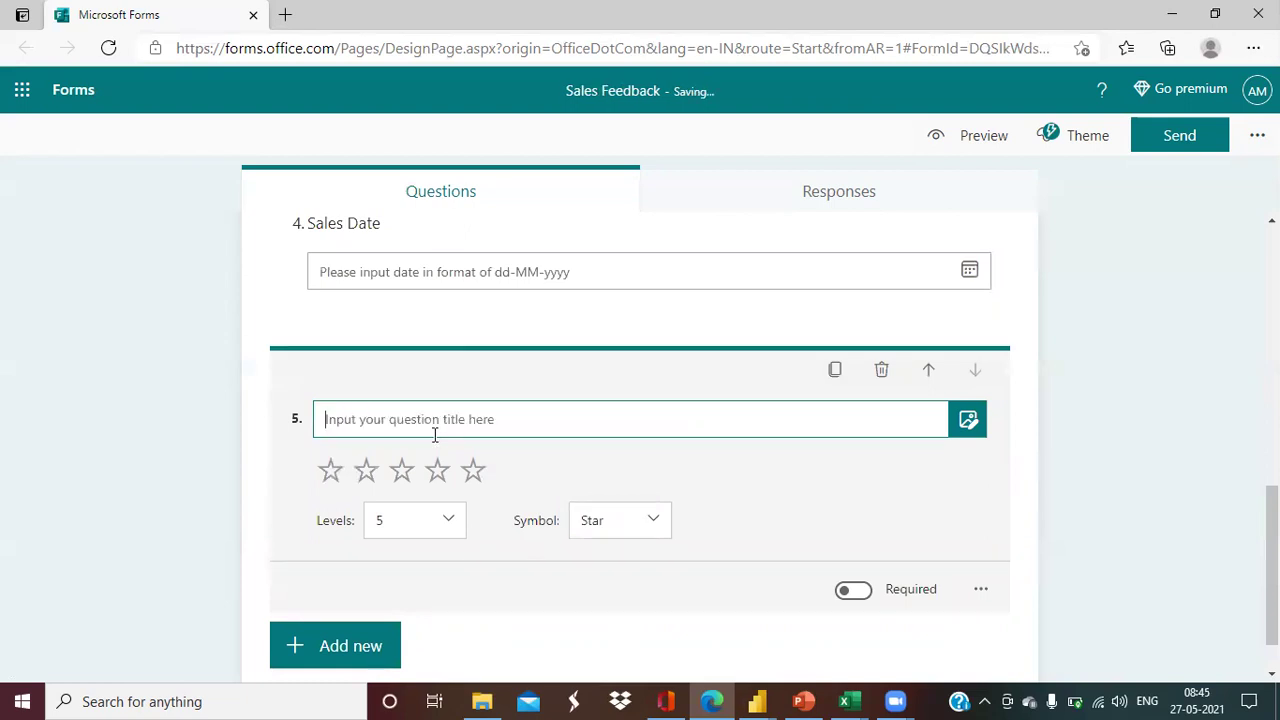
{"action": "type", "text": "Give Rating"}
{"action": "key", "text": "BackSpace"}
{"action": "key", "text": "BackSpace"}
{"action": "key", "text": "BackSpace"}
{"action": "key", "text": "BackSpace"}
{"action": "key", "text": "BackSpace"}
{"action": "key", "text": "BackSpace"}
{"action": "key", "text": "BackSpace"}
{"action": "key", "text": "BackSpace"}
{"action": "key", "text": "BackSpace"}
{"action": "key", "text": "BackSpace"}
{"action": "key", "text": "BackSpace"}
{"action": "type", "text": "Rate the Product"}
{"action": "left_click", "coordinate": [1115, 494]}
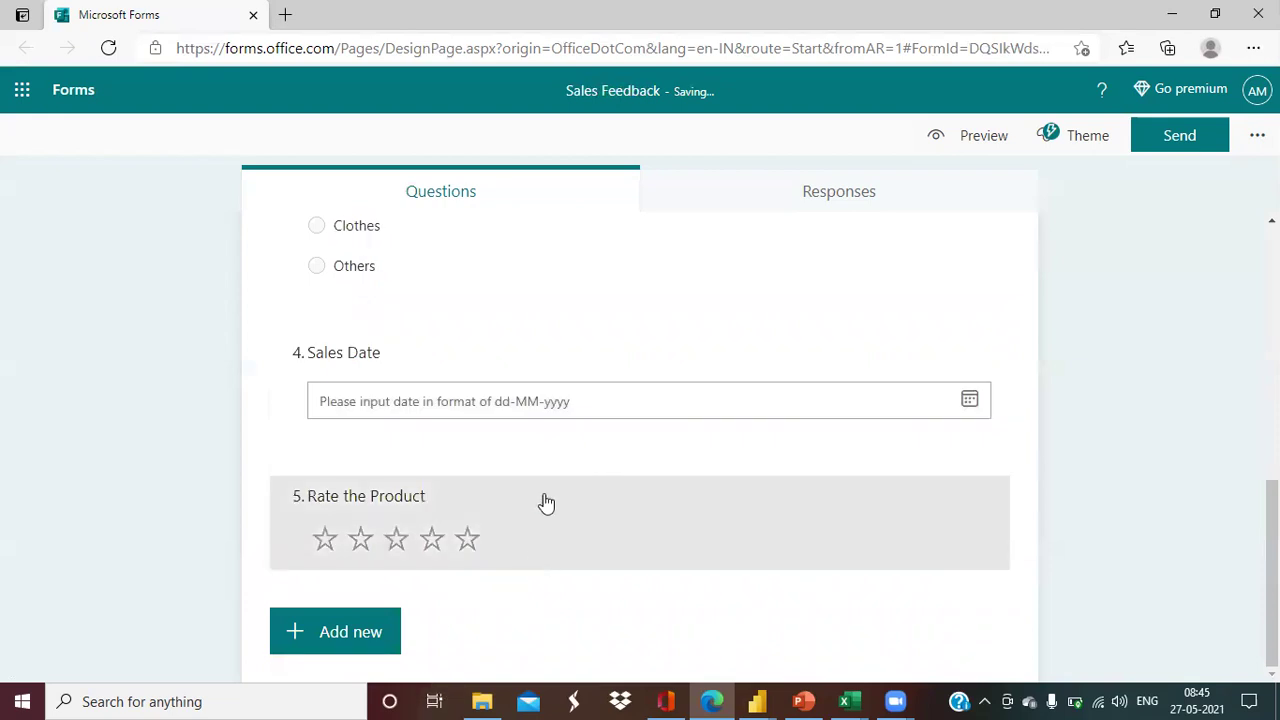
Move the Sales Date question up one place so that it comes before the Segment question.
{"action": "scroll", "coordinate": [657, 486], "scroll_direction": "up", "scroll_amount": 10}
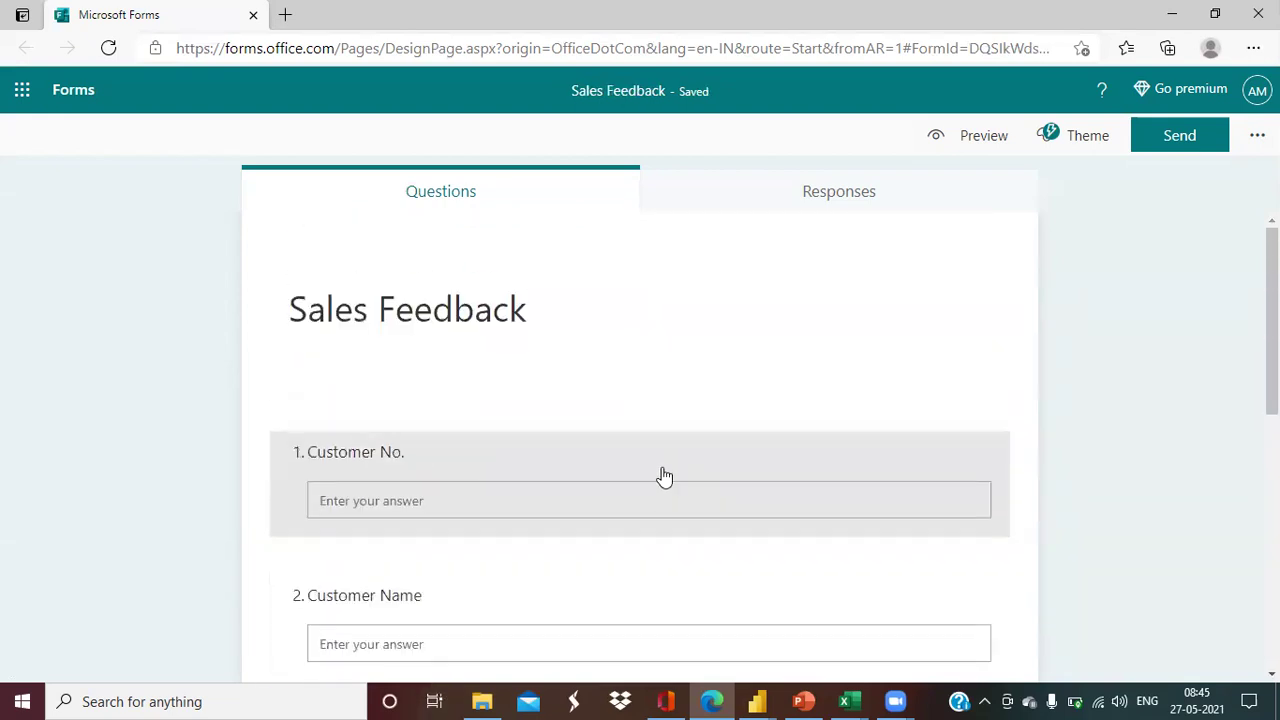
{"action": "scroll", "coordinate": [665, 480], "scroll_direction": "down", "scroll_amount": 7}
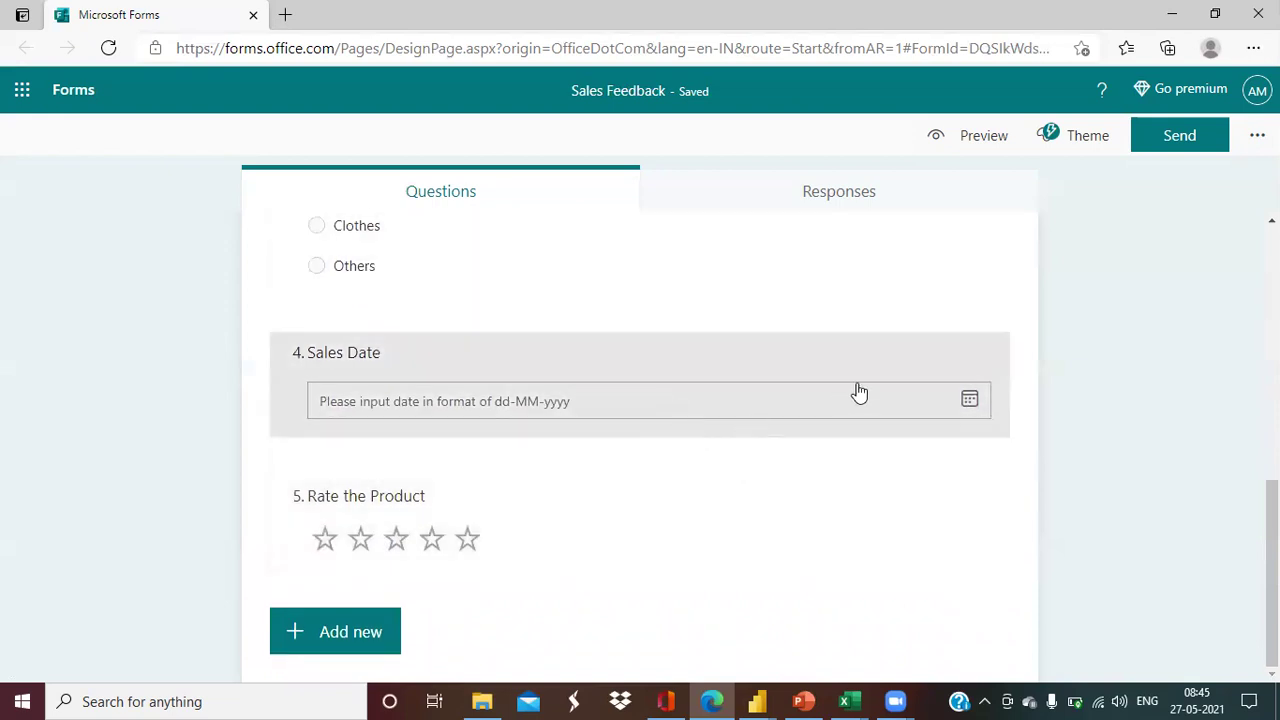
{"action": "left_click", "coordinate": [894, 366]}
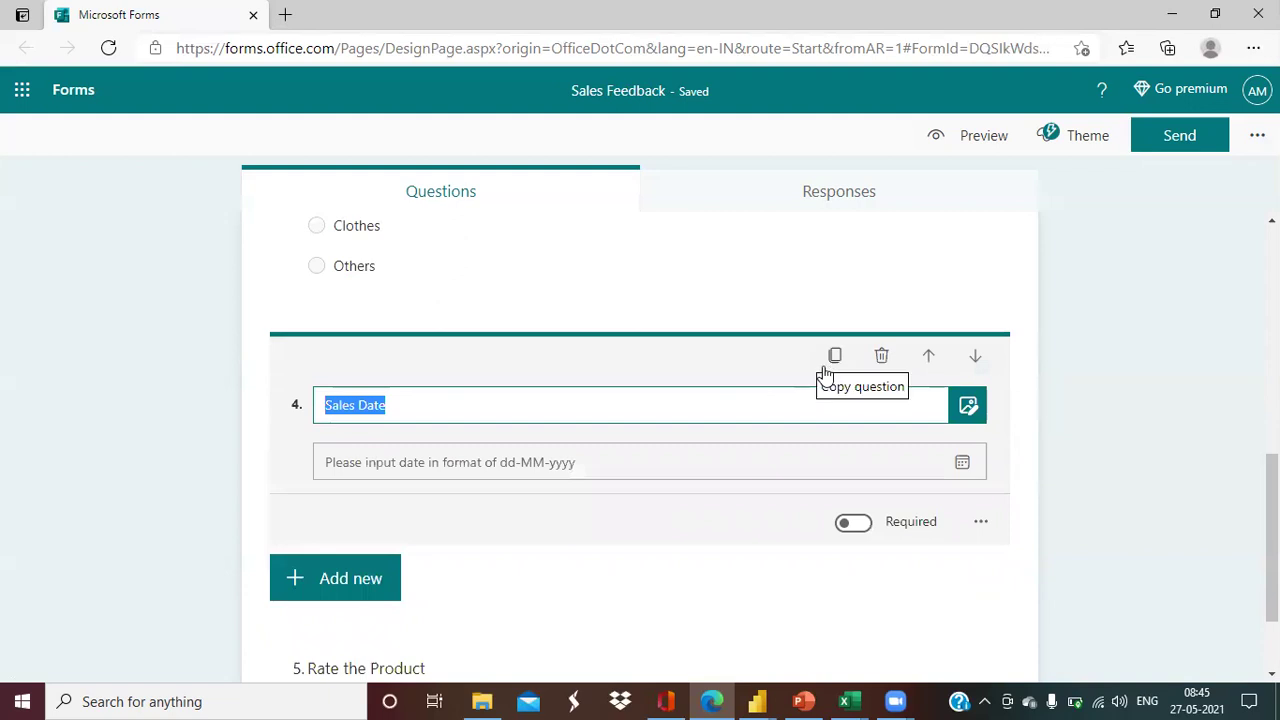
{"action": "left_click", "coordinate": [929, 360]}
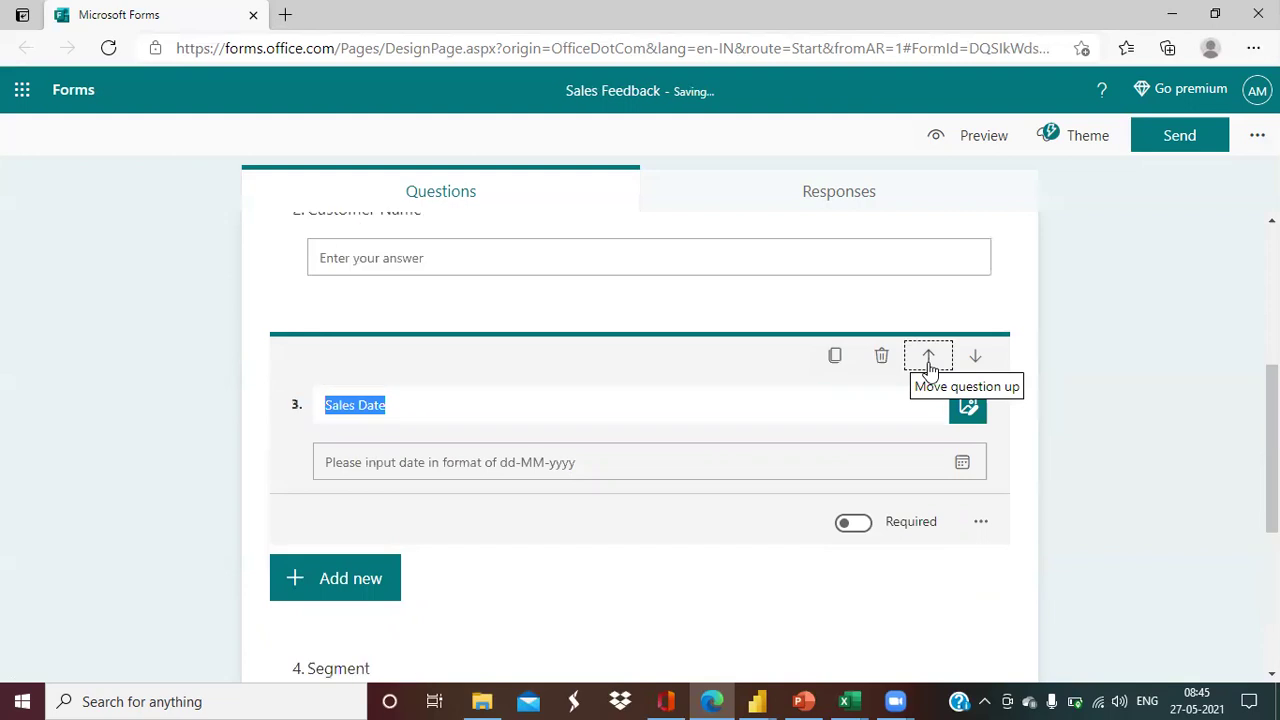
{"action": "left_click", "coordinate": [1149, 440]}
{"action": "scroll", "coordinate": [860, 425], "scroll_direction": "up", "scroll_amount": 2}
{"action": "scroll", "coordinate": [860, 425], "scroll_direction": "down", "scroll_amount": 5}
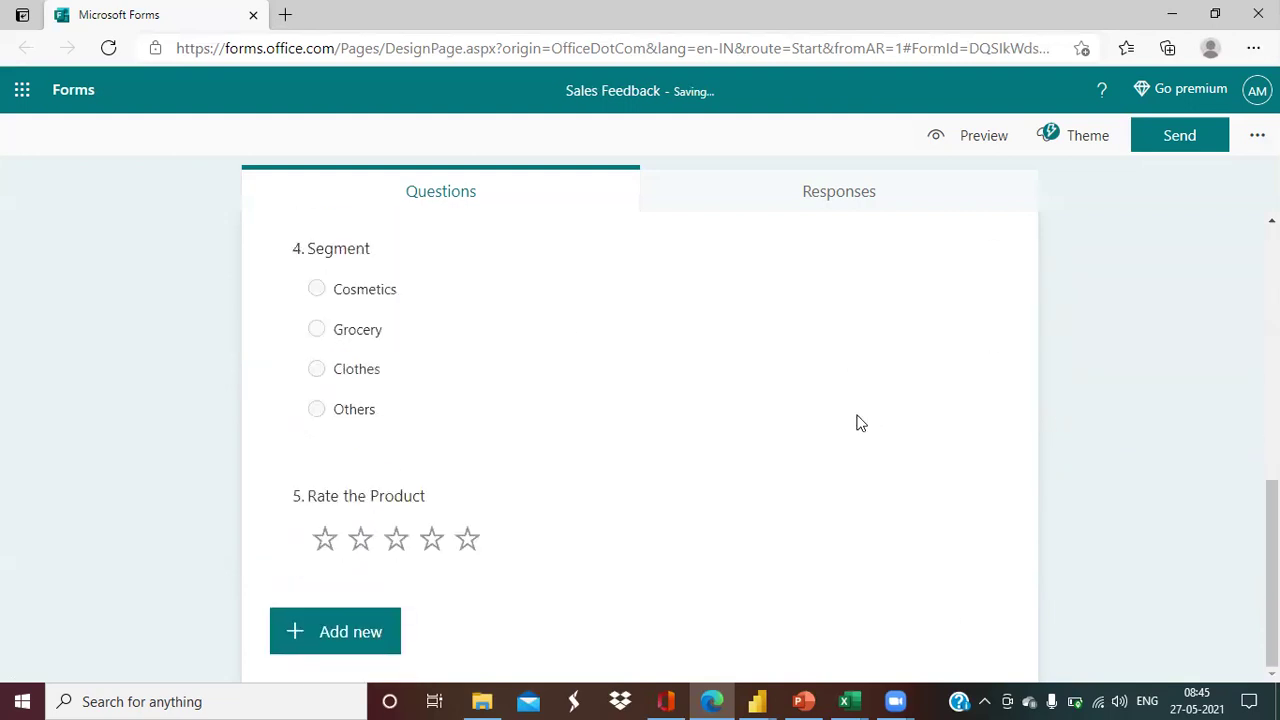
{"action": "scroll", "coordinate": [860, 420], "scroll_direction": "up", "scroll_amount": 3}
{"action": "scroll", "coordinate": [860, 421], "scroll_direction": "up", "scroll_amount": 3}
{"action": "scroll", "coordinate": [860, 423], "scroll_direction": "down", "scroll_amount": 3}
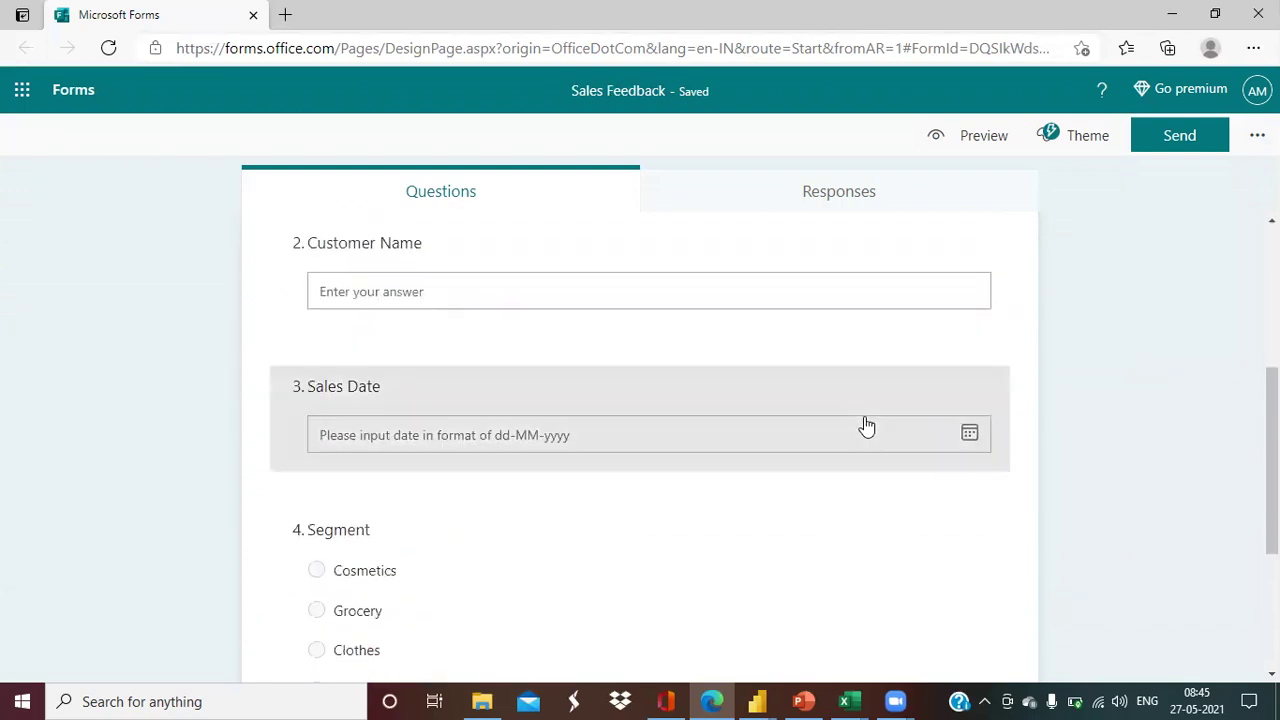
Preview the form as a respondent and fill in the customer number and the customer's name.
{"action": "scroll", "coordinate": [866, 435], "scroll_direction": "up", "scroll_amount": 3}
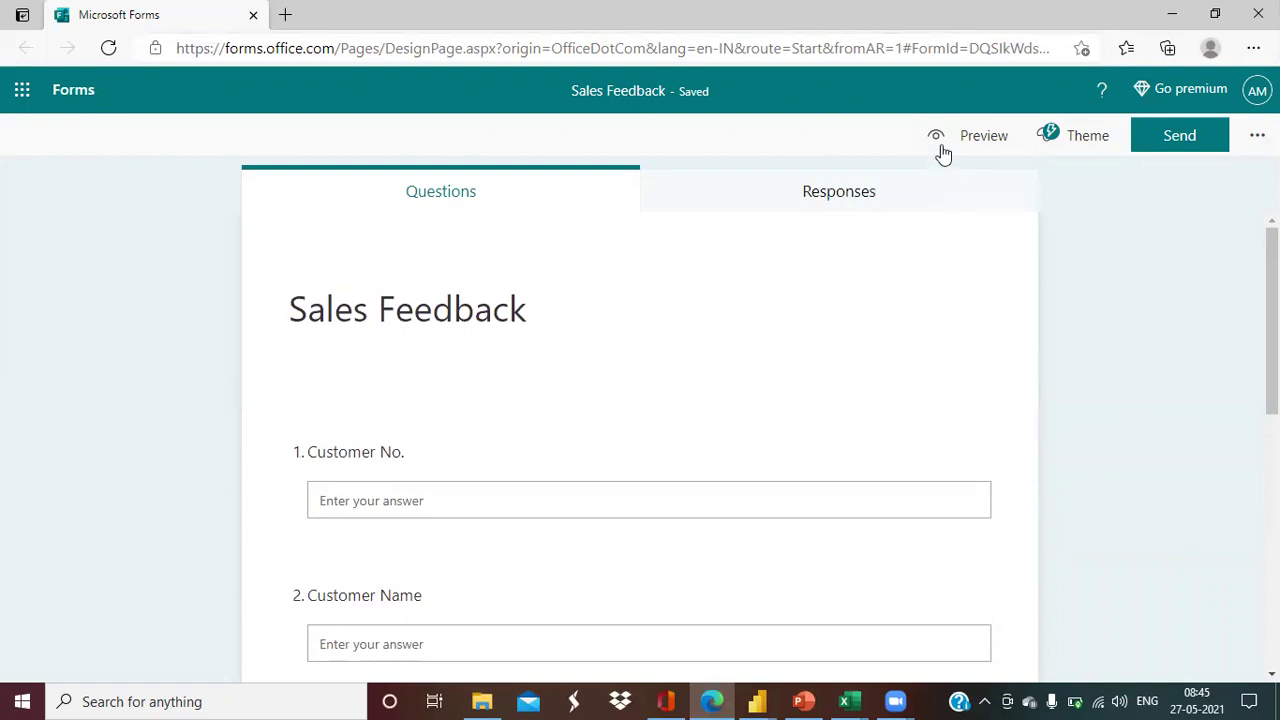
{"action": "left_click", "coordinate": [975, 139]}
{"action": "left_click", "coordinate": [507, 371]}
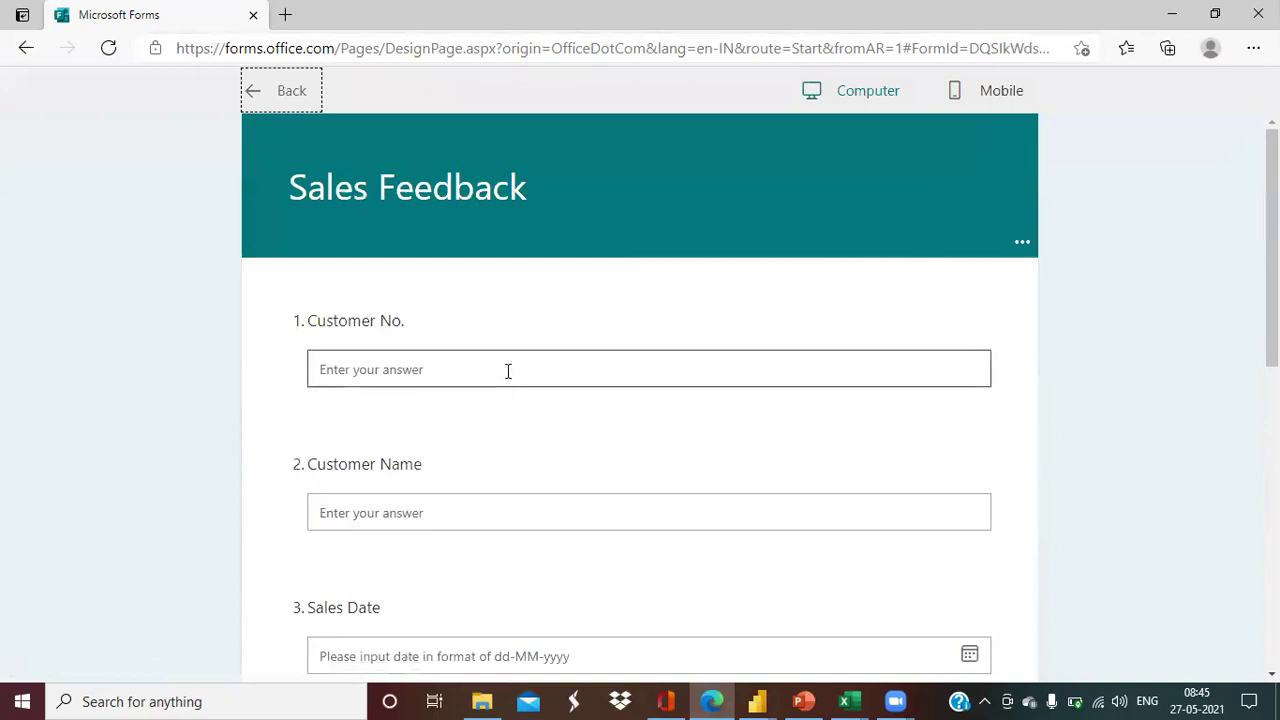
{"action": "type", "text": "C1"}
{"action": "left_click", "coordinate": [506, 506]}
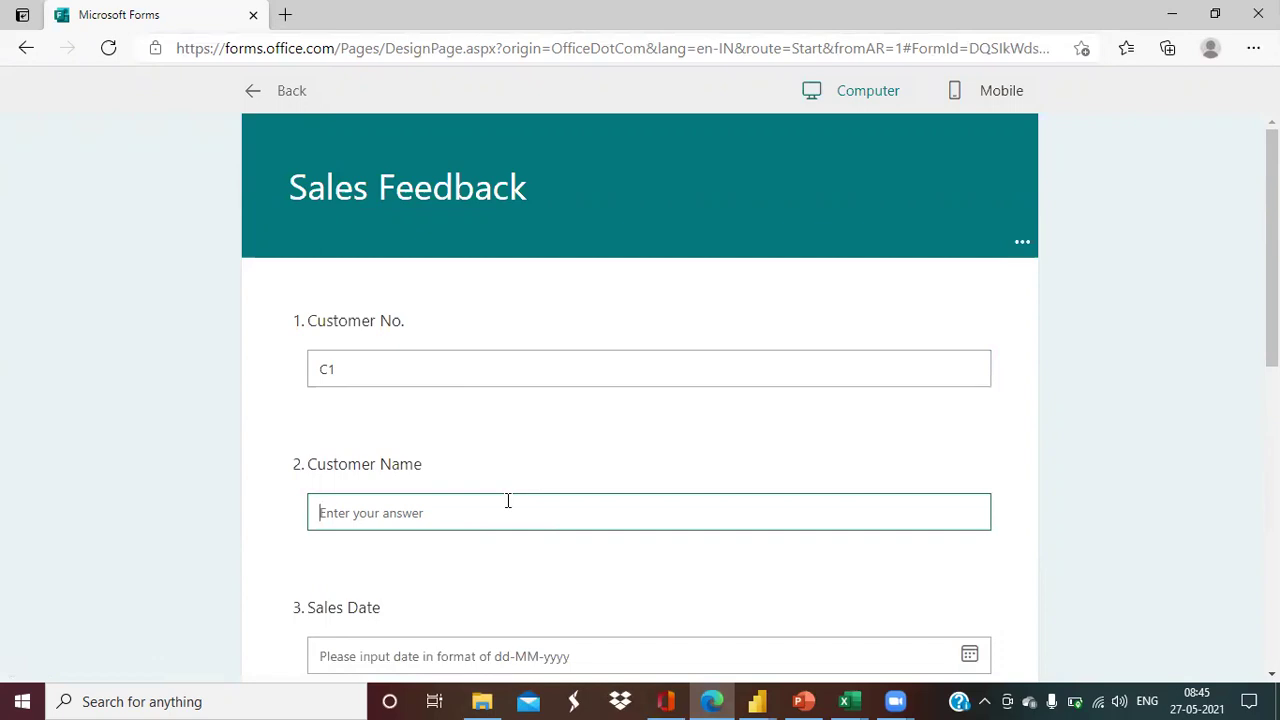
{"action": "type", "text": "Sam"}
{"action": "key", "text": "Tab"}
Complete the response with sales date 27-05-2021, segment Clothes and a five-star product rating, and submit it.
{"action": "scroll", "coordinate": [555, 567], "scroll_direction": "down", "scroll_amount": 2}
{"action": "left_click", "coordinate": [968, 481]}
{"action": "scroll", "coordinate": [744, 524], "scroll_direction": "down", "scroll_amount": 2}
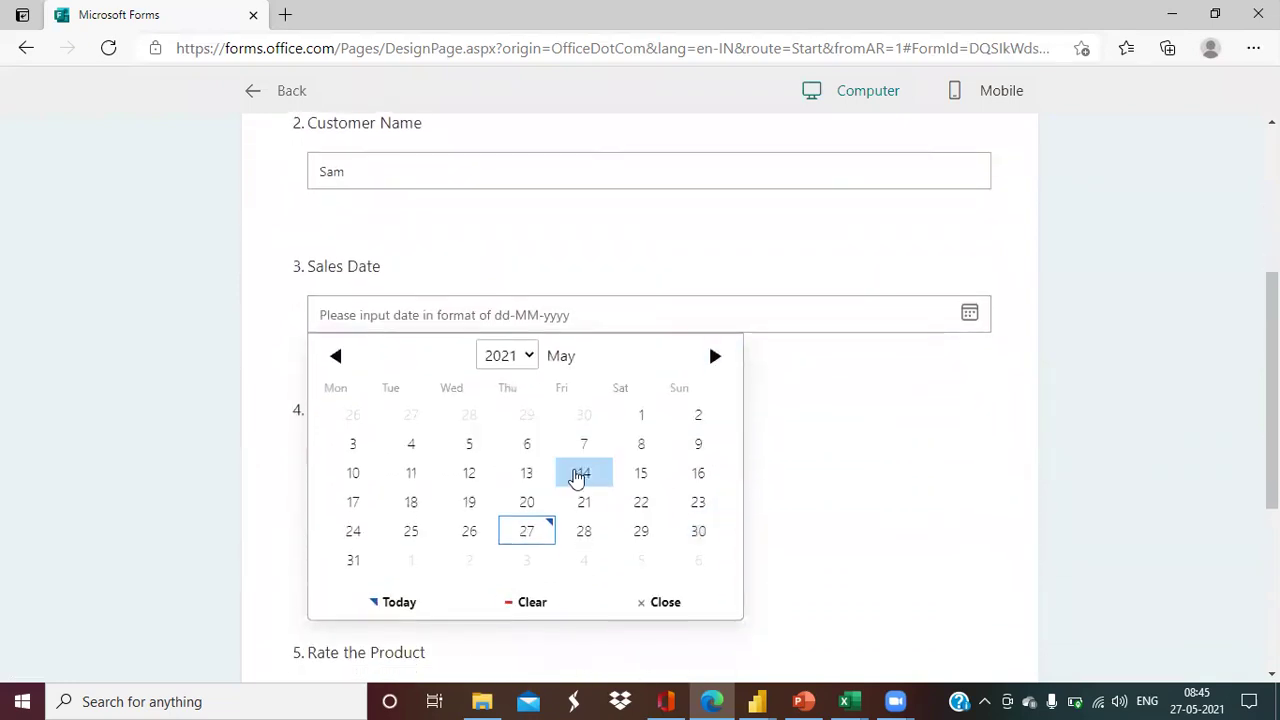
{"action": "left_click", "coordinate": [528, 531]}
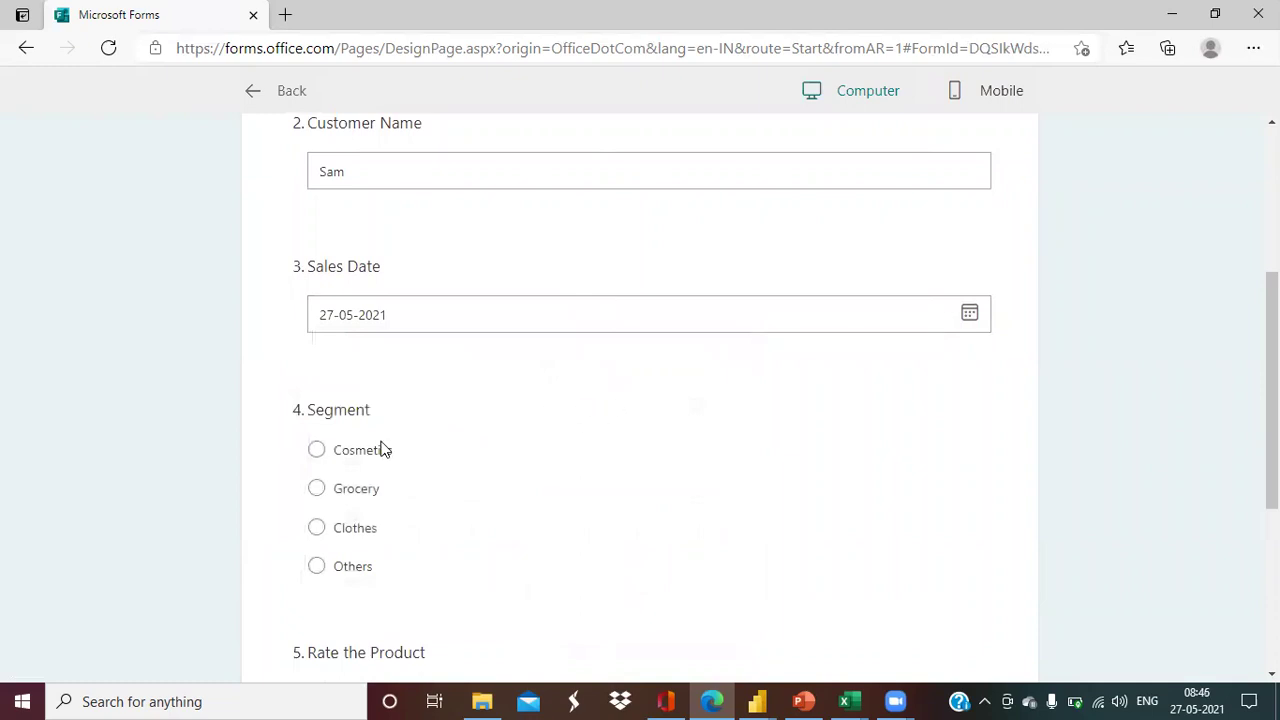
{"action": "left_click", "coordinate": [316, 527]}
{"action": "scroll", "coordinate": [666, 495], "scroll_direction": "down", "scroll_amount": 3}
{"action": "left_click", "coordinate": [467, 440]}
{"action": "left_click", "coordinate": [405, 540]}
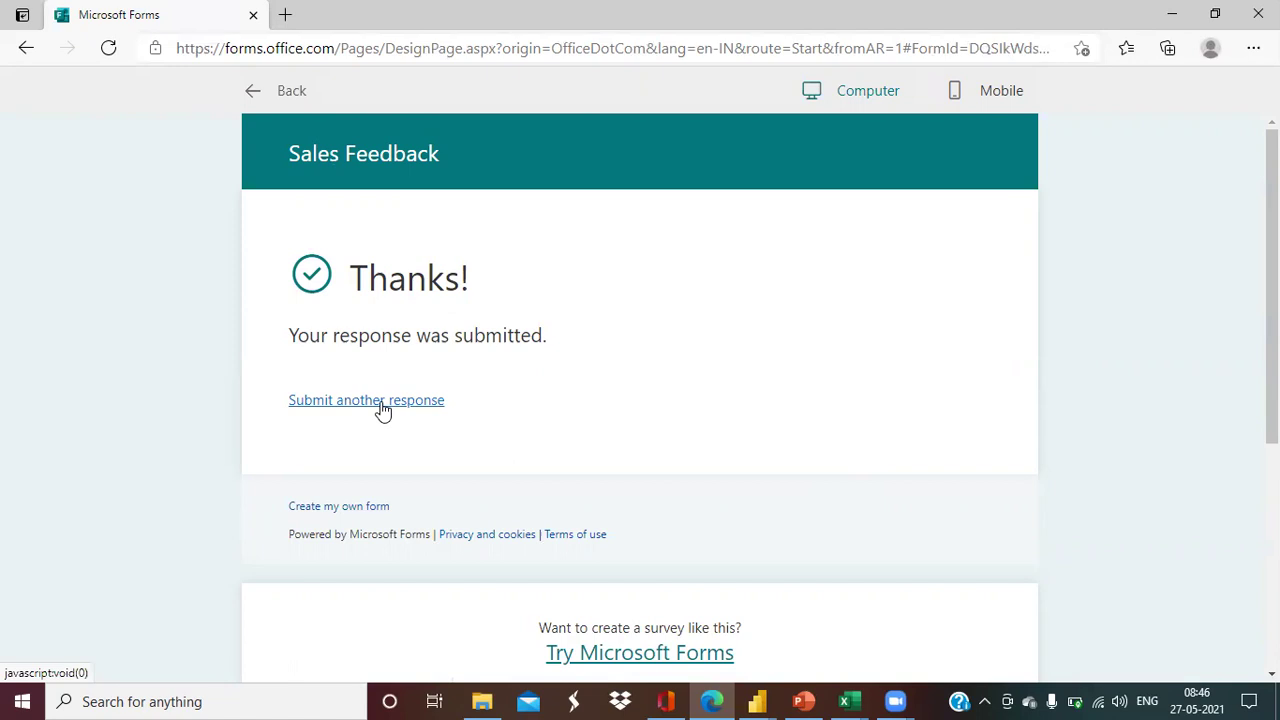
Leave the preview and examine the form's response summary for each question.
{"action": "left_click", "coordinate": [334, 402]}
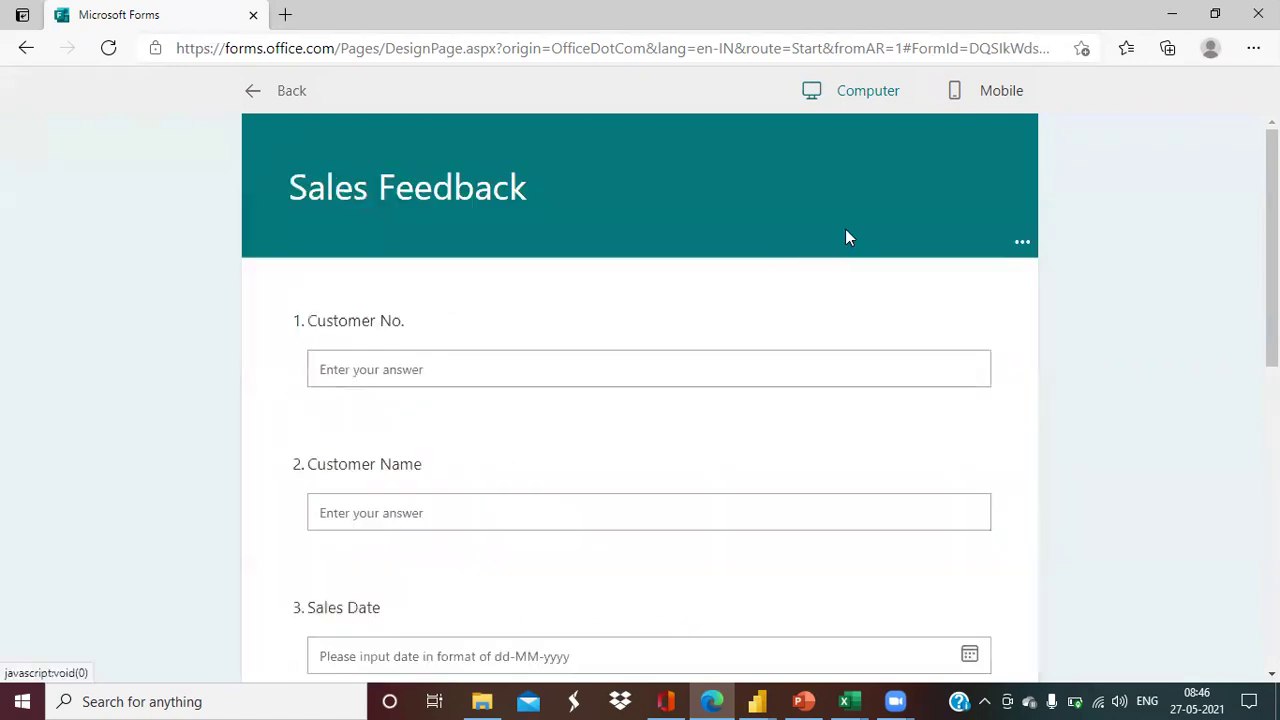
{"action": "left_click", "coordinate": [291, 92]}
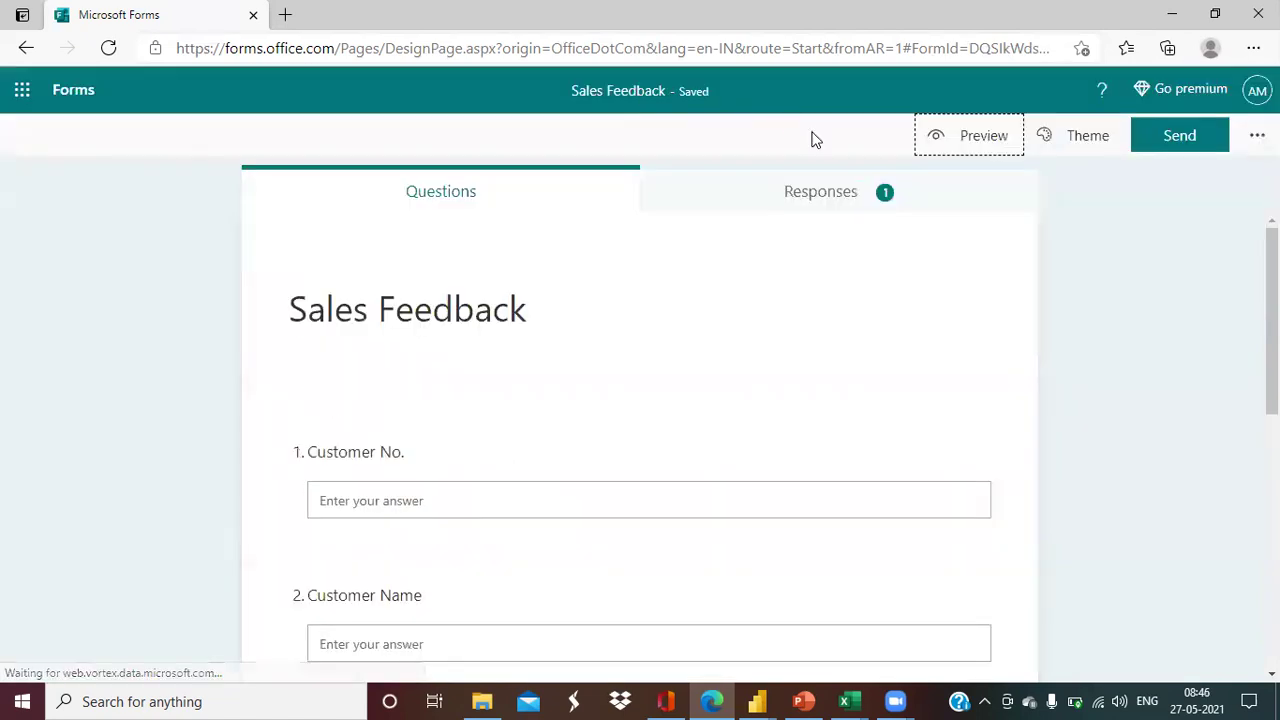
{"action": "left_click", "coordinate": [830, 199]}
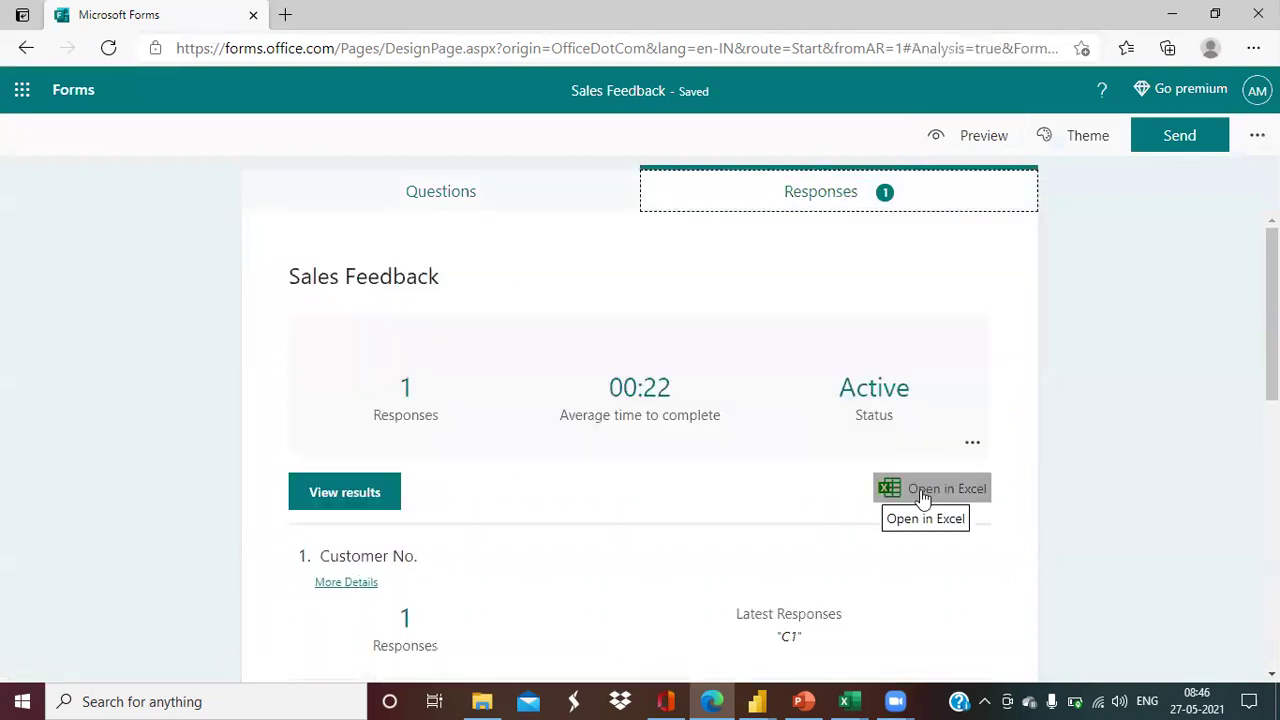
{"action": "scroll", "coordinate": [945, 440], "scroll_direction": "down", "scroll_amount": 3}
{"action": "scroll", "coordinate": [943, 457], "scroll_direction": "up", "scroll_amount": 3}
{"action": "scroll", "coordinate": [571, 457], "scroll_direction": "down", "scroll_amount": 6}
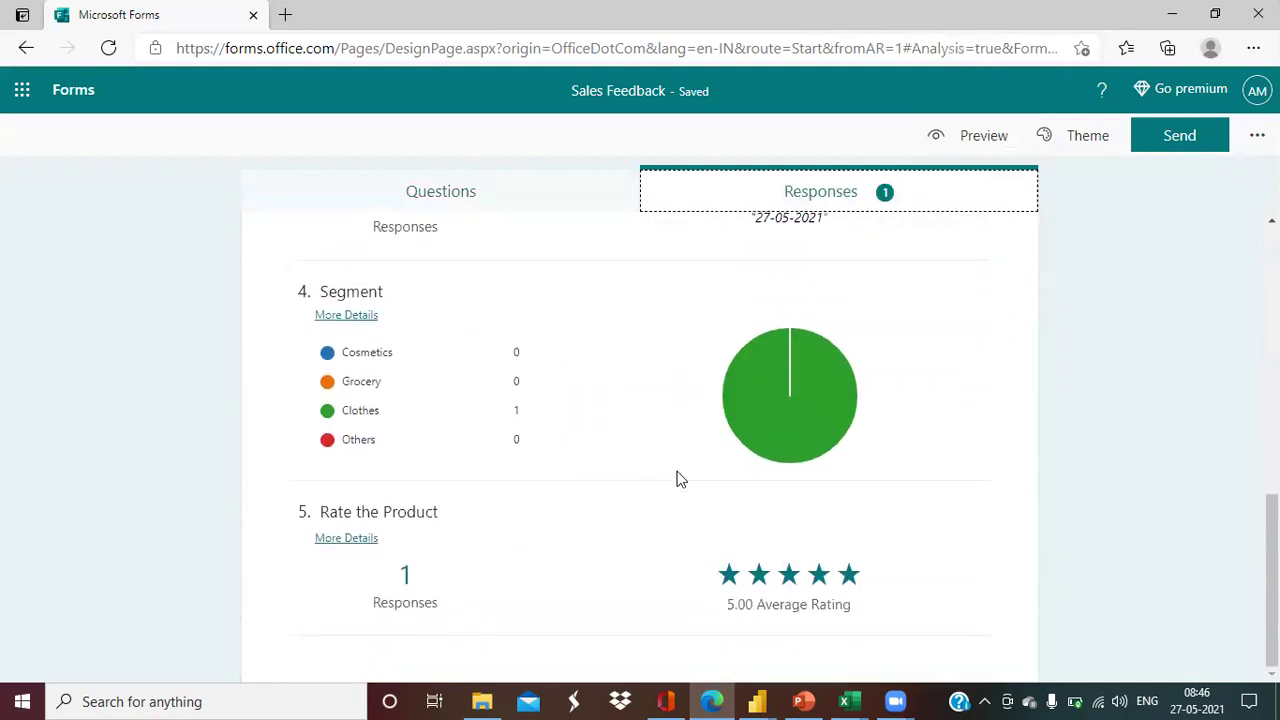
{"action": "scroll", "coordinate": [677, 479], "scroll_direction": "up", "scroll_amount": 5}
{"action": "scroll", "coordinate": [678, 478], "scroll_direction": "down", "scroll_amount": 5}
{"action": "scroll", "coordinate": [678, 479], "scroll_direction": "up", "scroll_amount": 5}
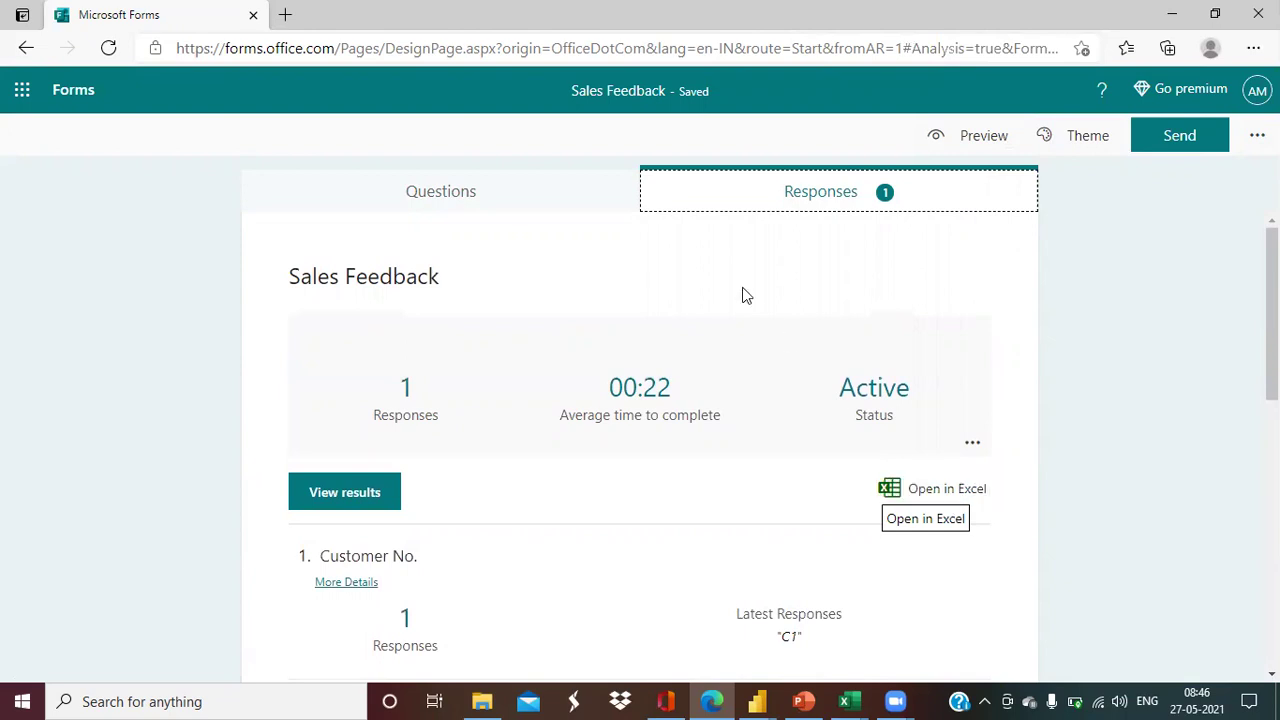
{"action": "scroll", "coordinate": [743, 366], "scroll_direction": "down", "scroll_amount": 7}
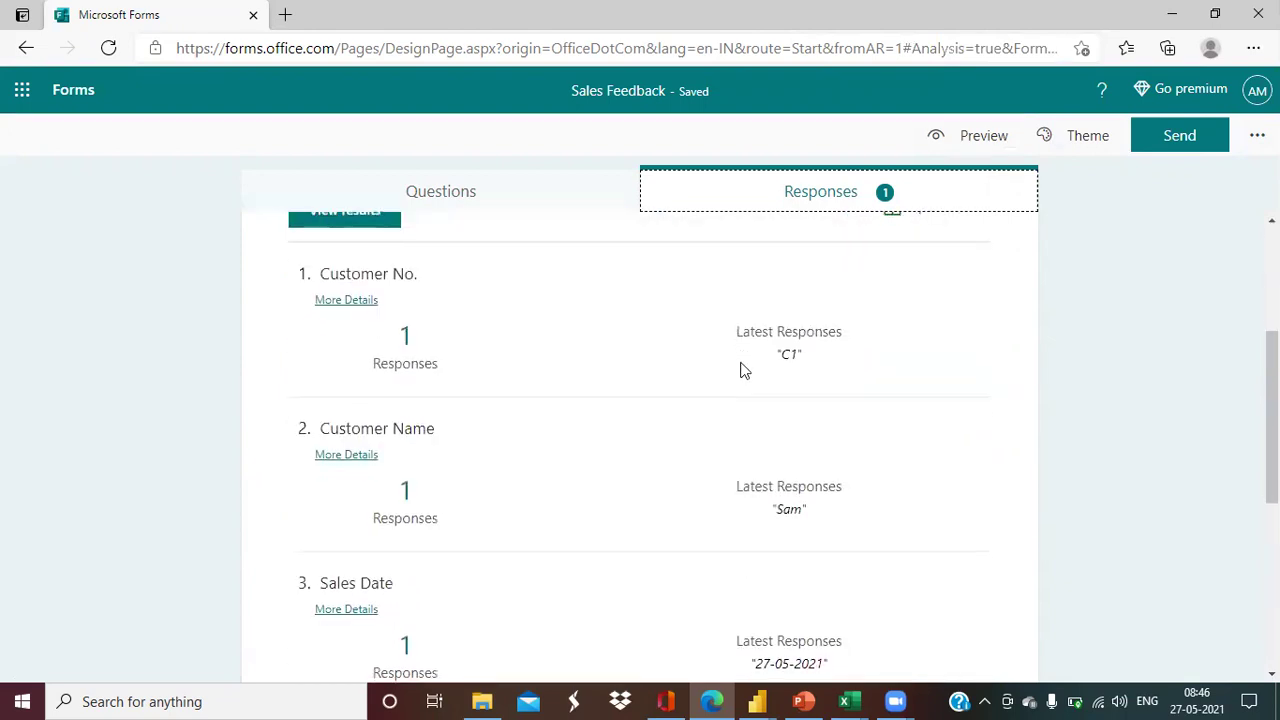
Switch to the Sales Analysis Dashboard workbook in Excel.
{"action": "left_click", "coordinate": [845, 701]}
{"action": "left_click", "coordinate": [864, 658]}
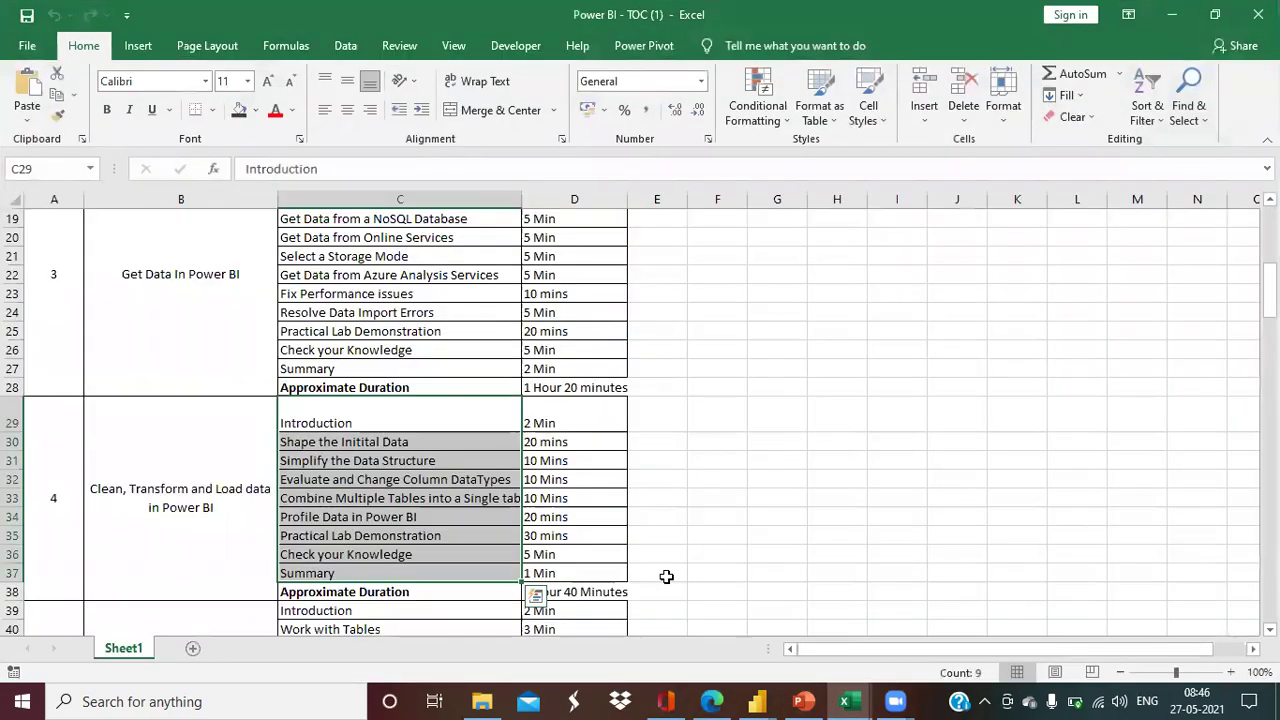
{"action": "mouse_move", "coordinate": [848, 701]}
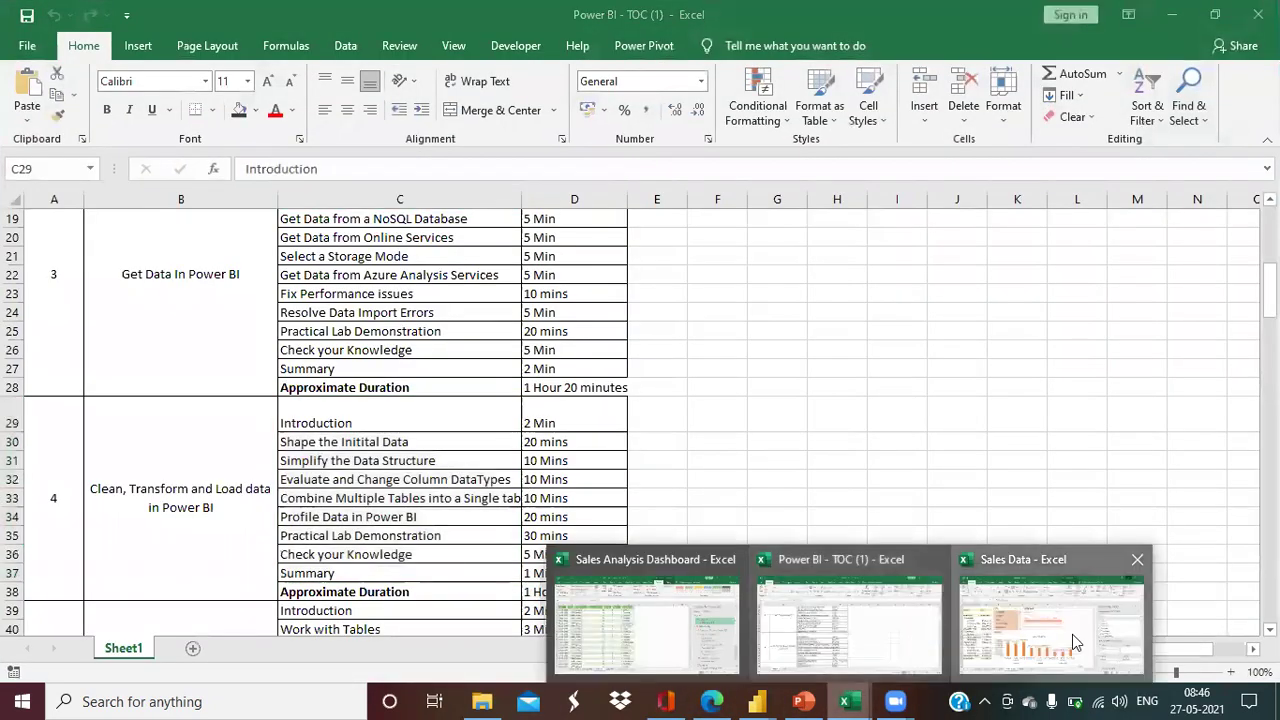
{"action": "left_click", "coordinate": [1016, 640]}
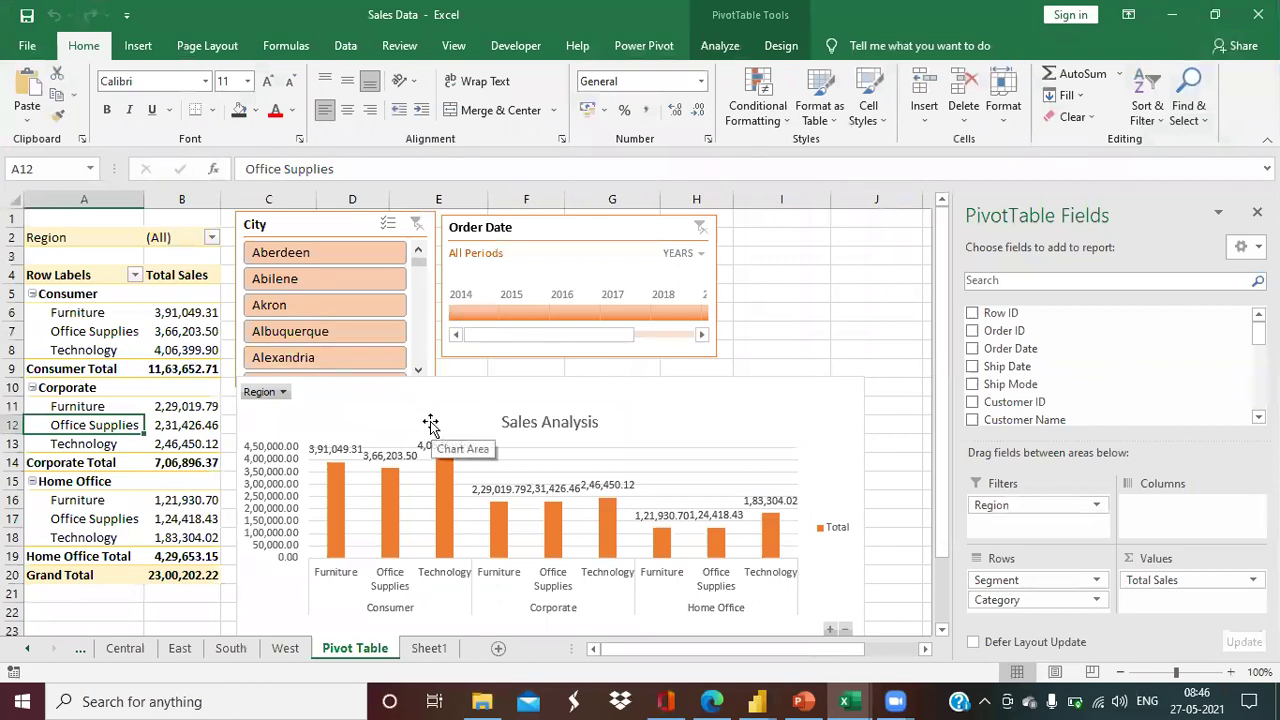
{"action": "left_click", "coordinate": [852, 700]}
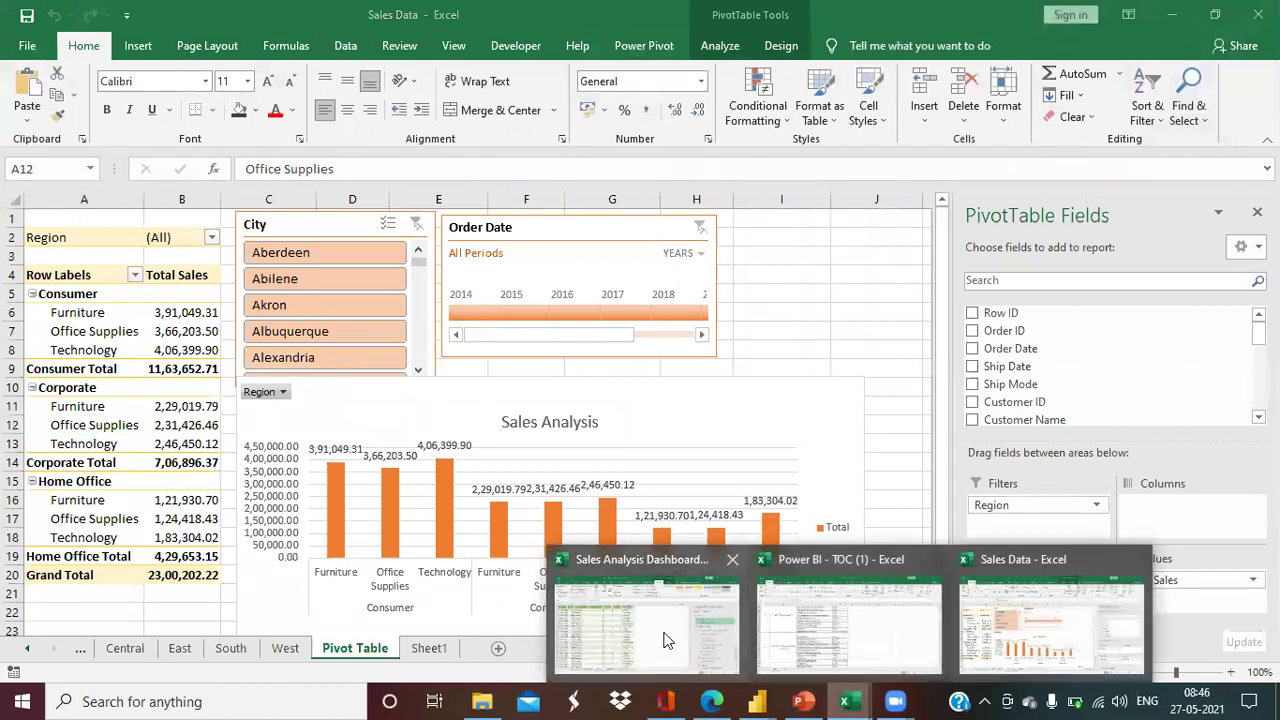
{"action": "left_click", "coordinate": [666, 634]}
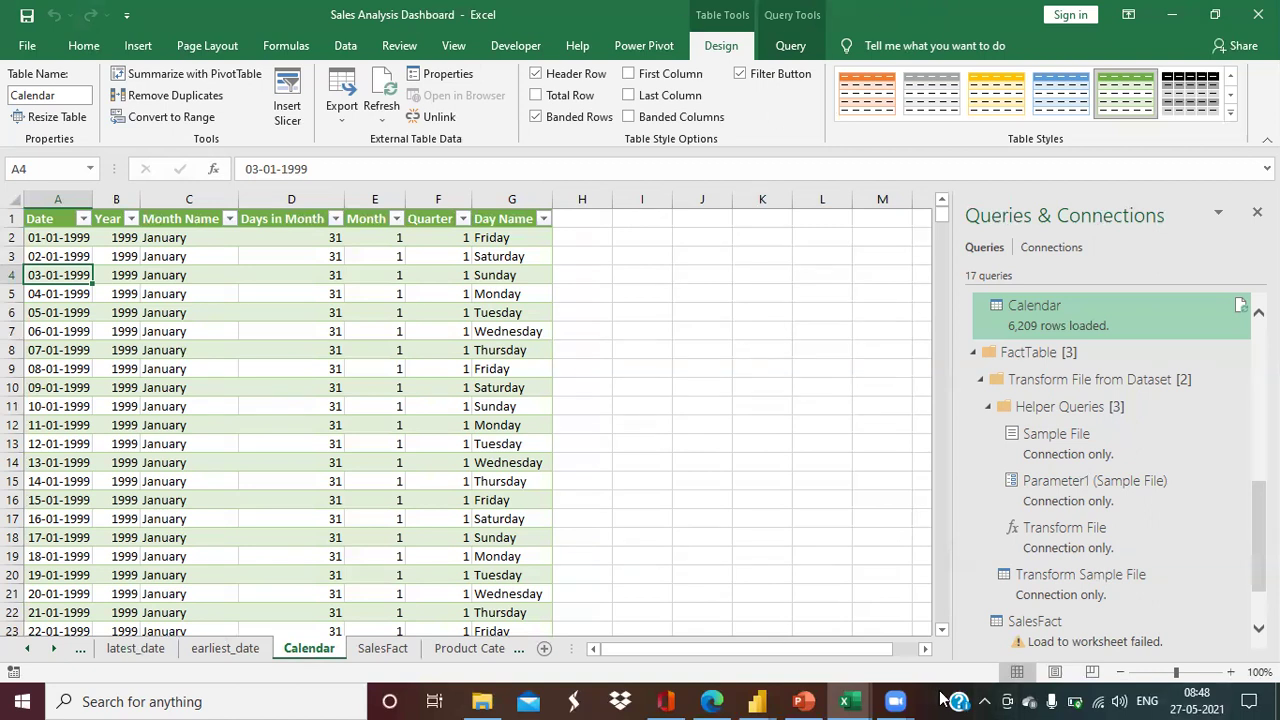
{"action": "left_click", "coordinate": [976, 636]}
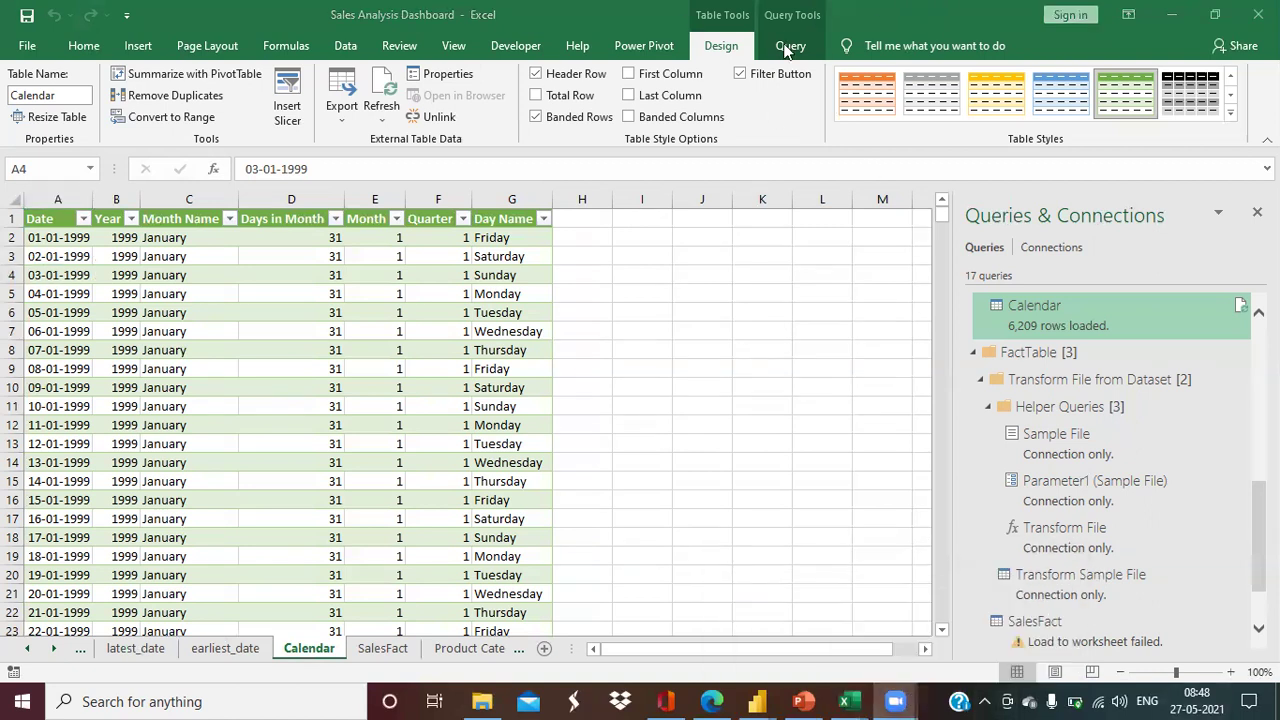